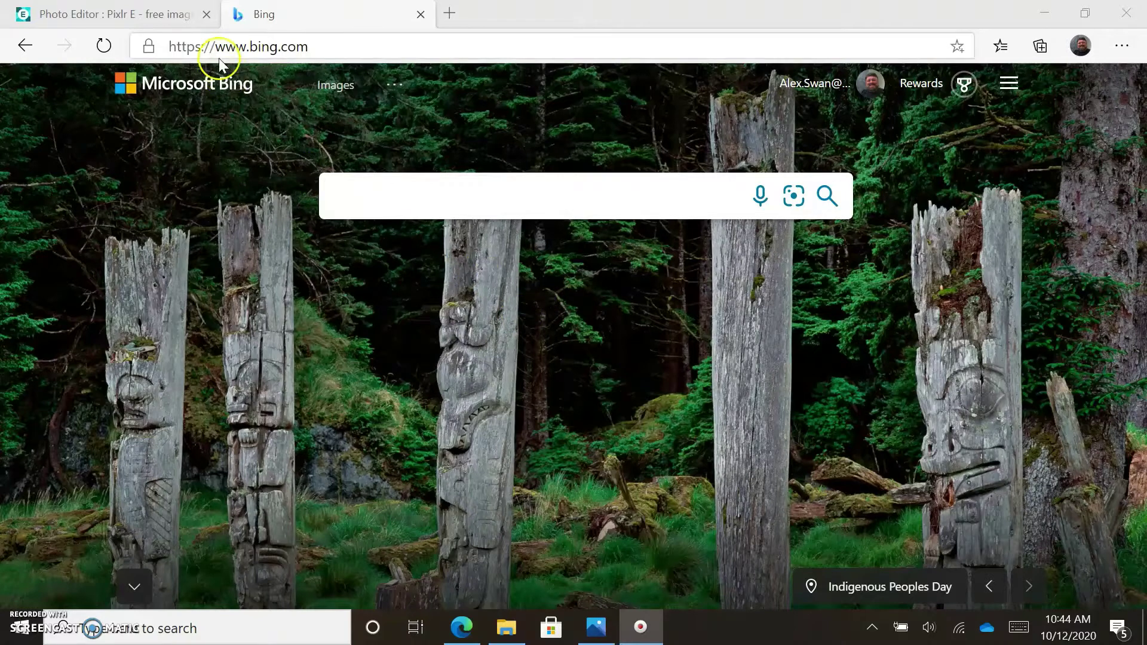
click(167, 18)
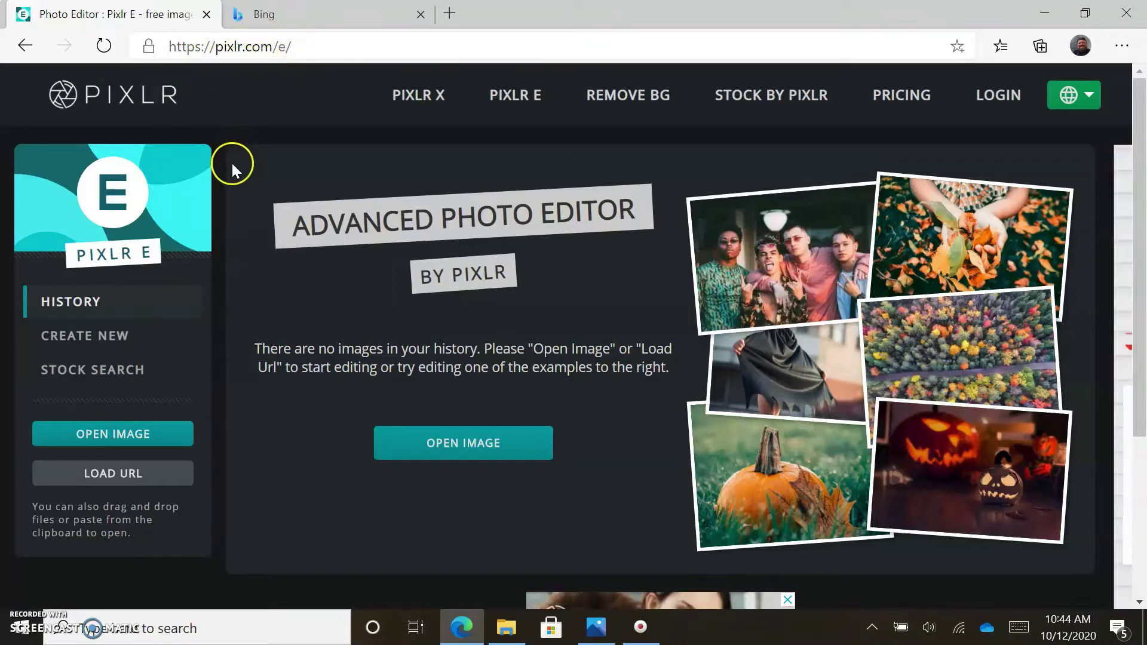
drag(294, 225, 636, 214)
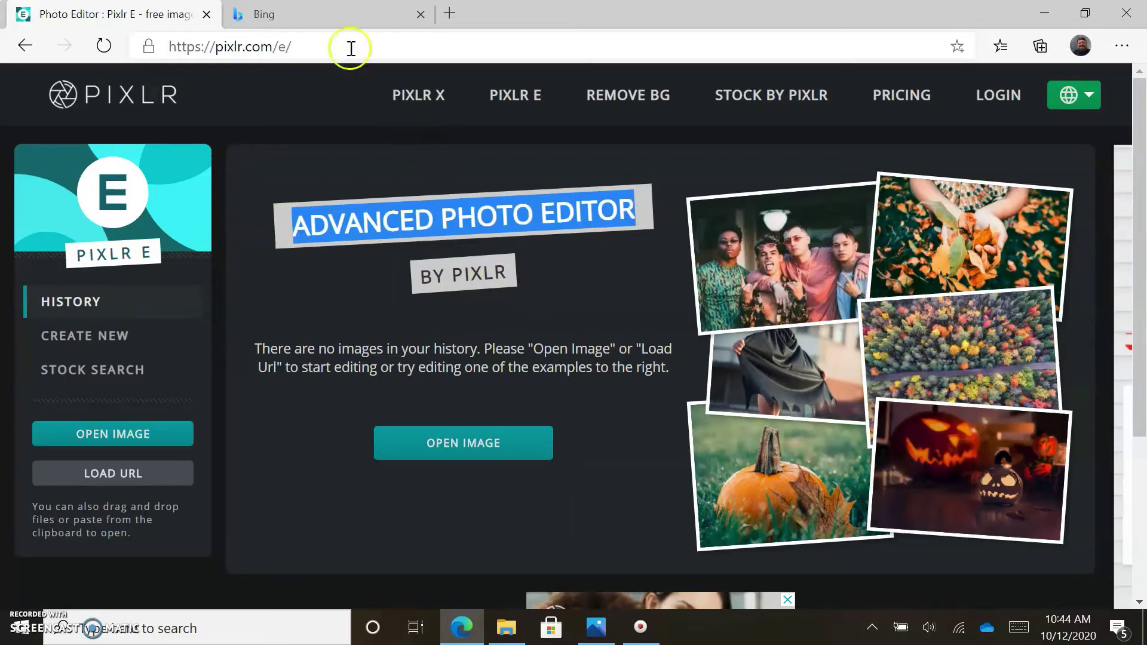
click(329, 10)
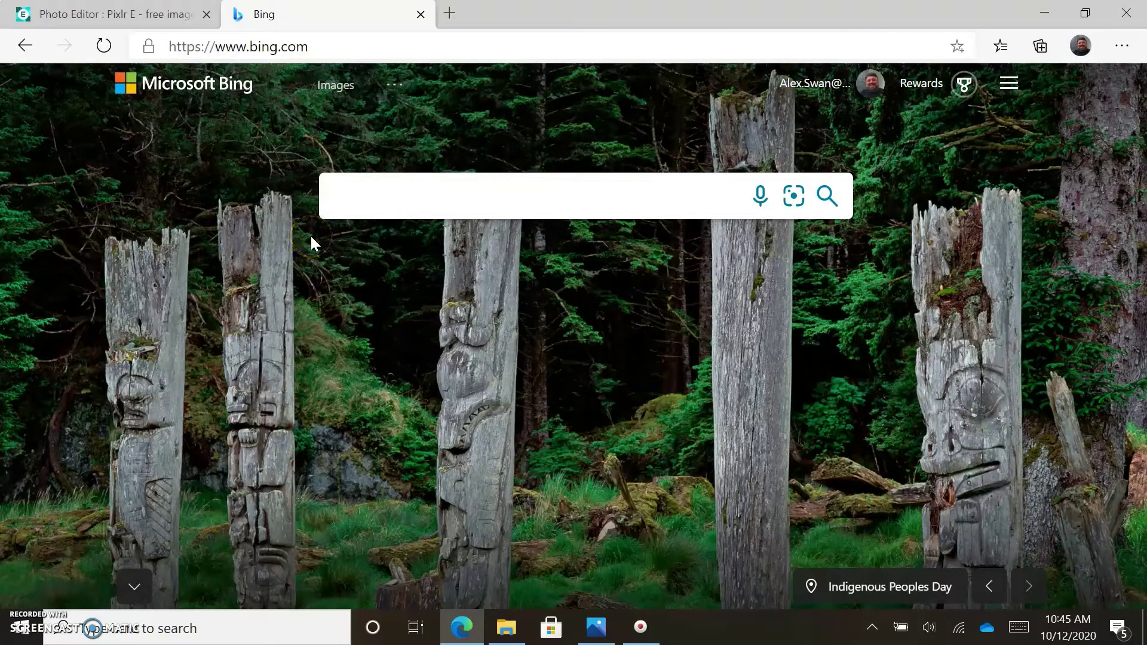
click(131, 13)
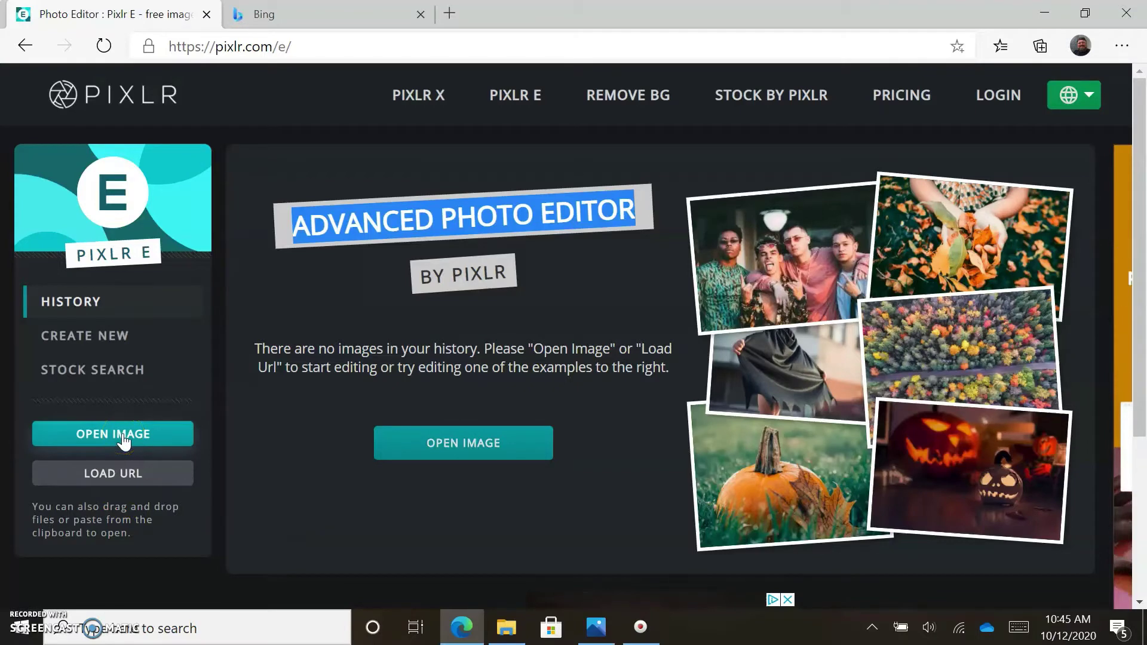
click(127, 476)
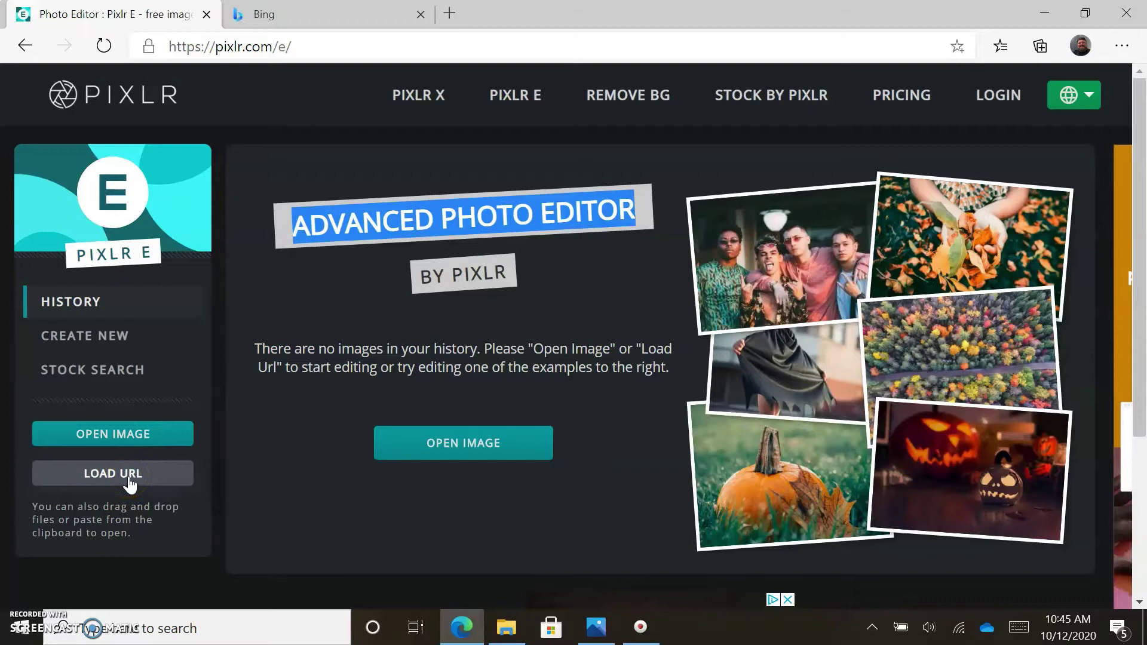
Step: Search Bing for 'cat' and switch to the image results
click(335, 17)
click(285, 199)
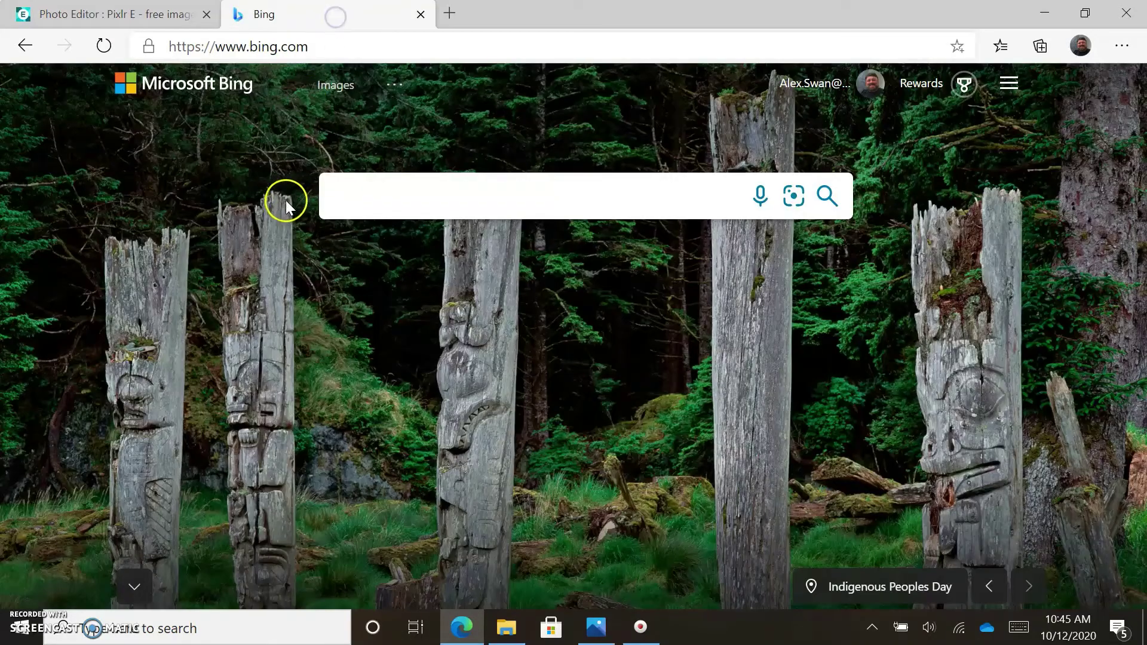
click(285, 203)
text(cat)
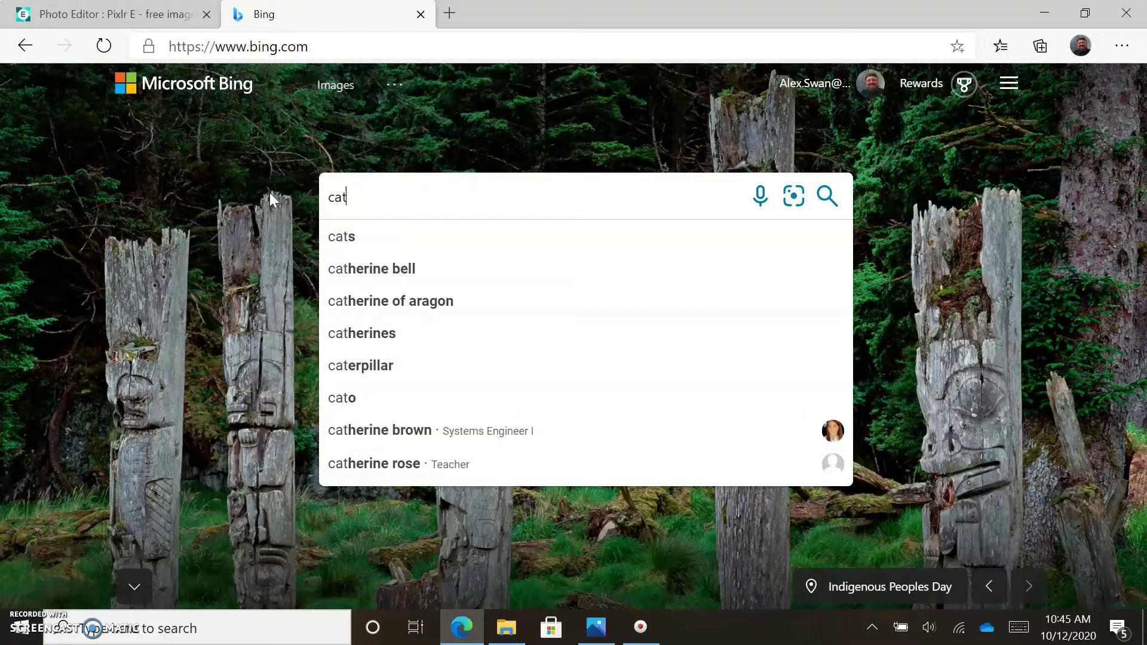
key(Return)
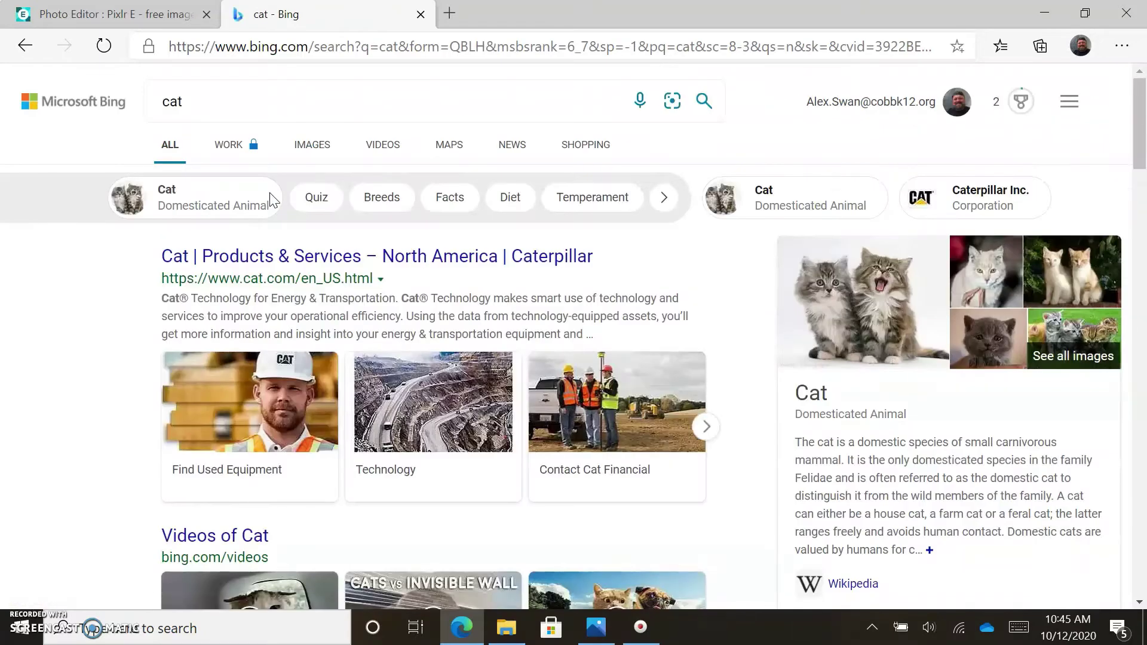
click(323, 148)
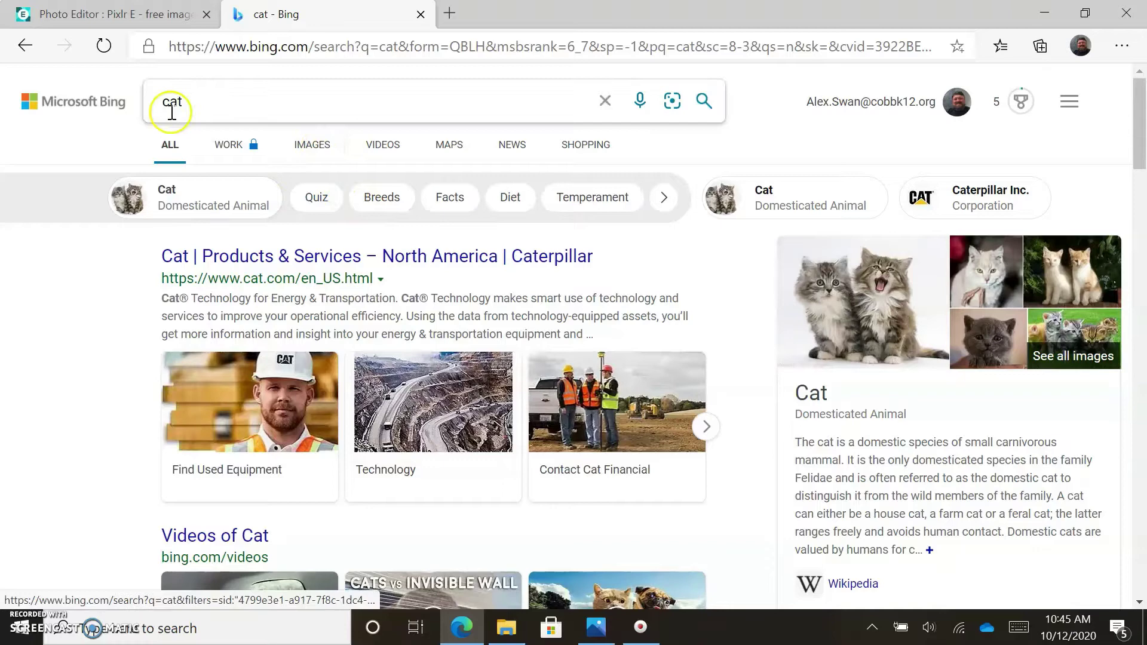
click(323, 150)
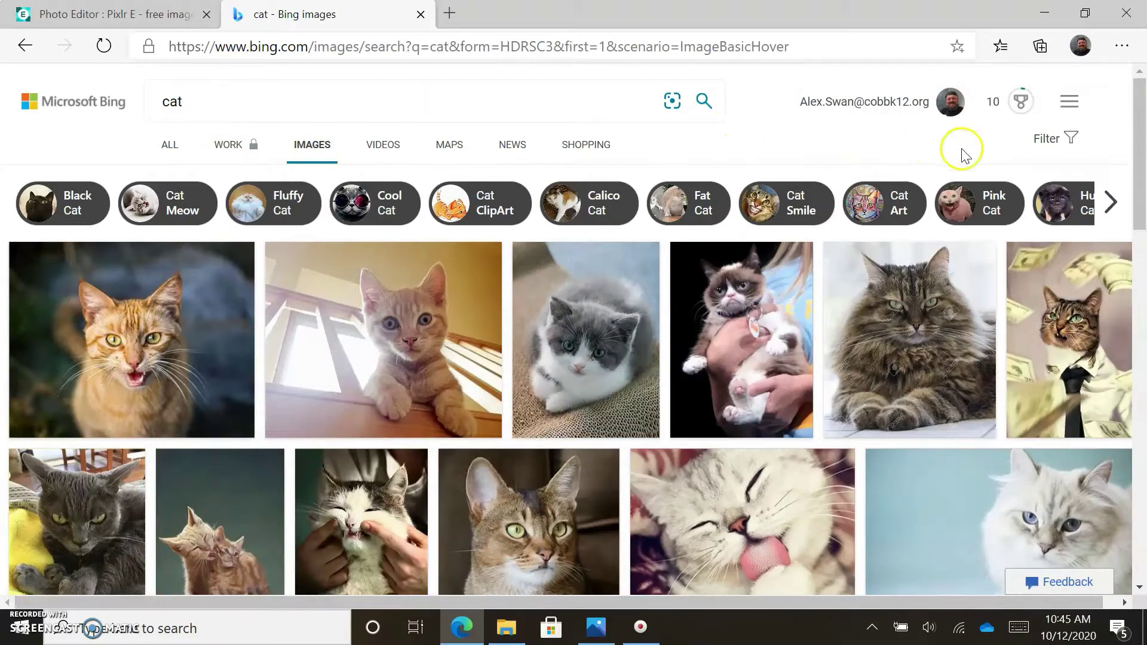
Step: Filter the licence to 'Free to modify, share, and use' and open the white-and-black cat photo
click(1062, 142)
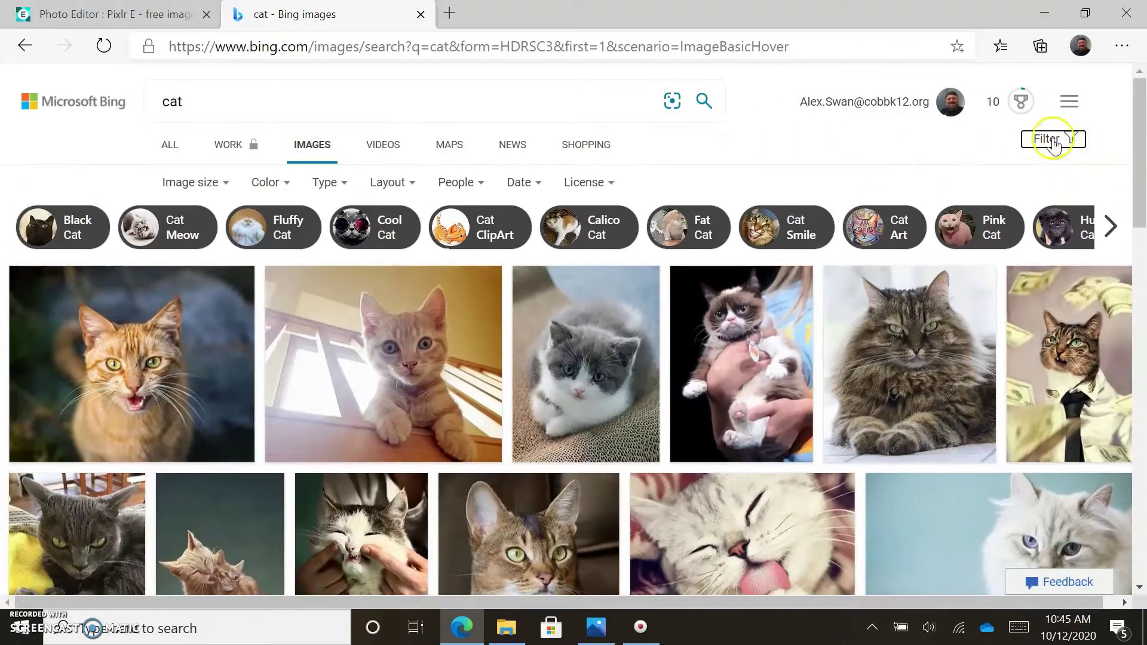
click(610, 186)
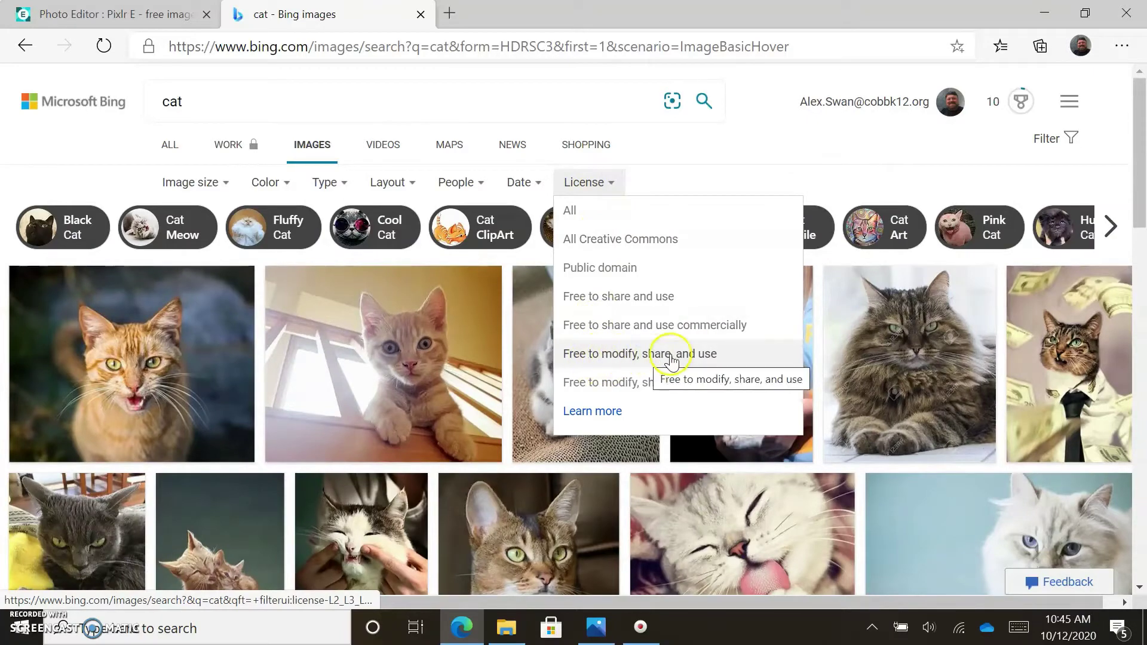
click(648, 357)
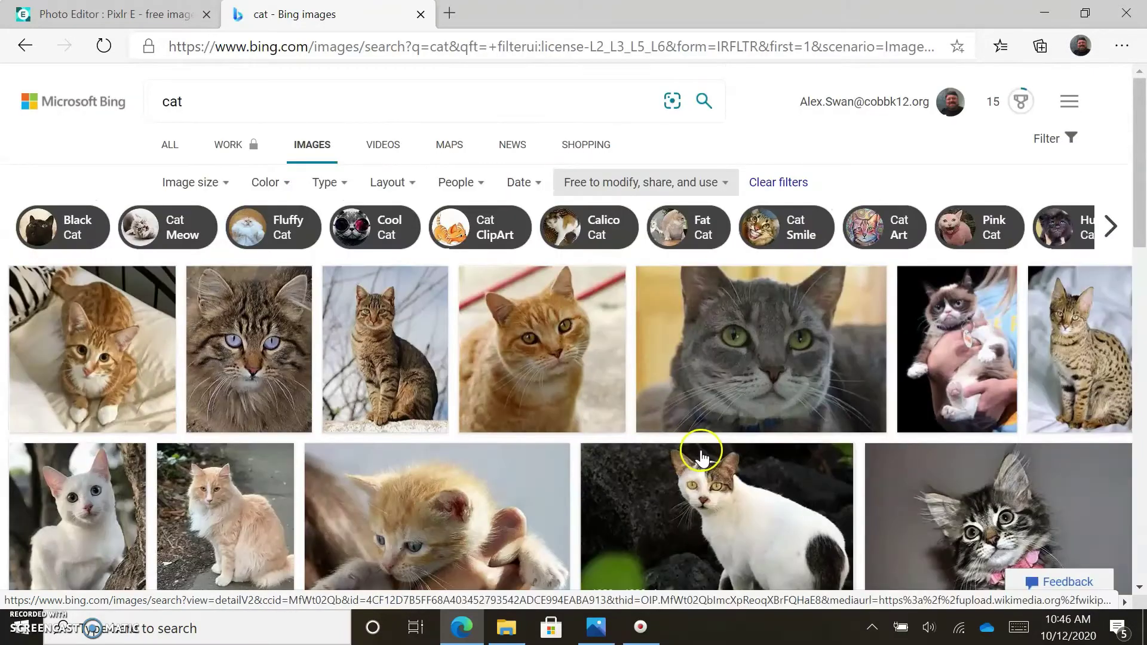
scroll(730, 461, down, 4)
scroll(730, 461, down, 3)
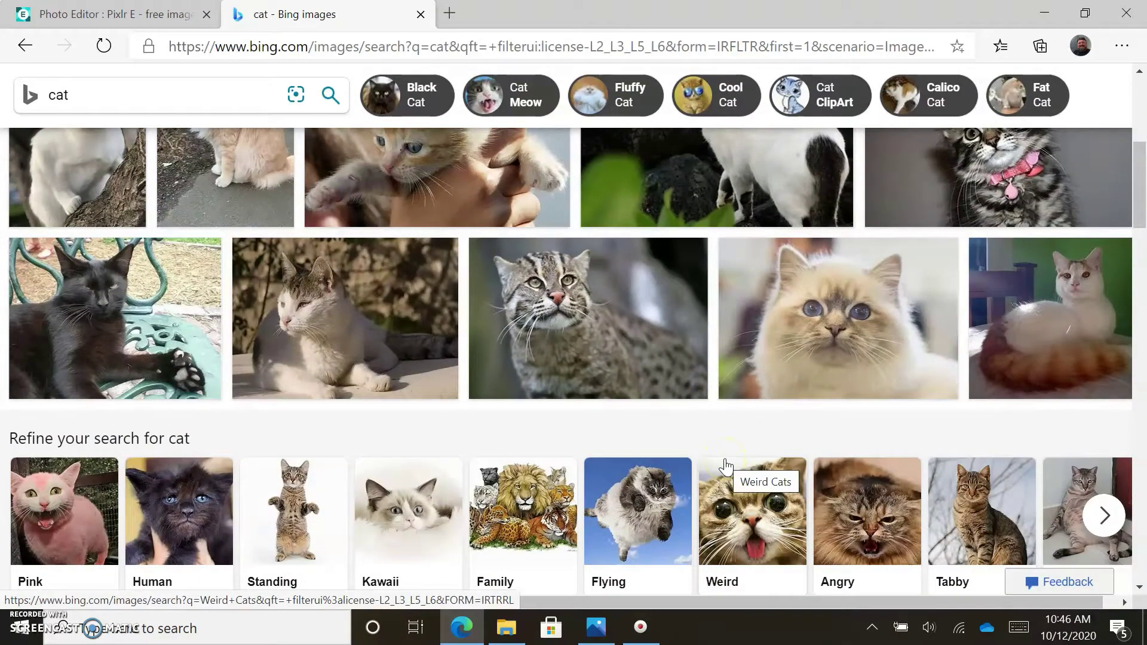
scroll(726, 465, up, 5)
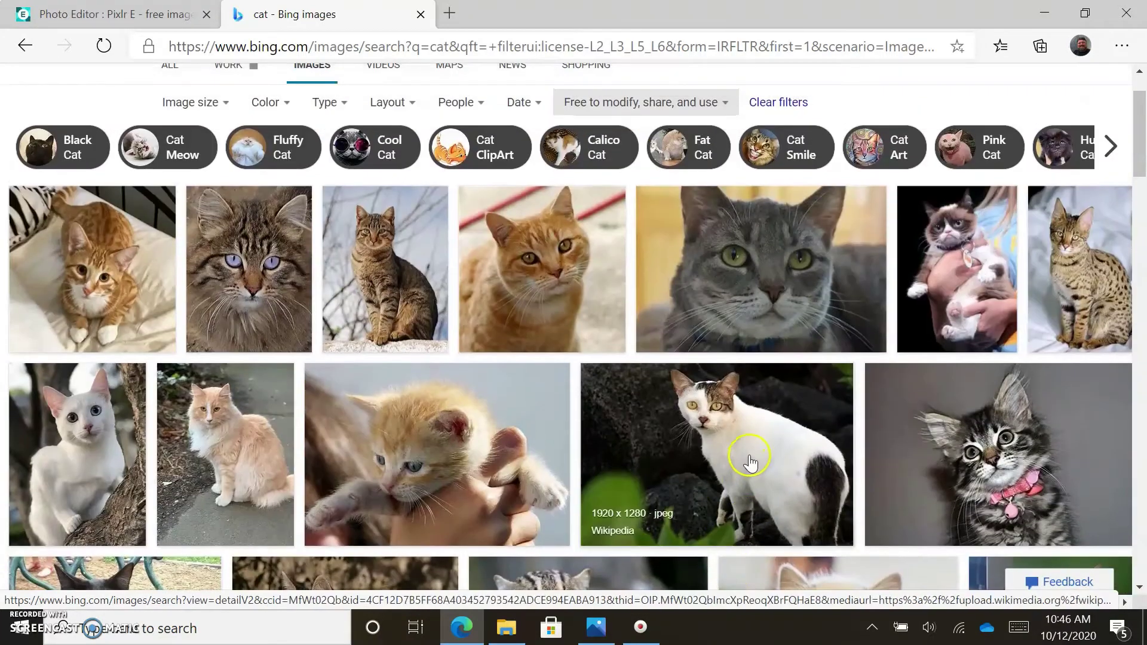
click(751, 461)
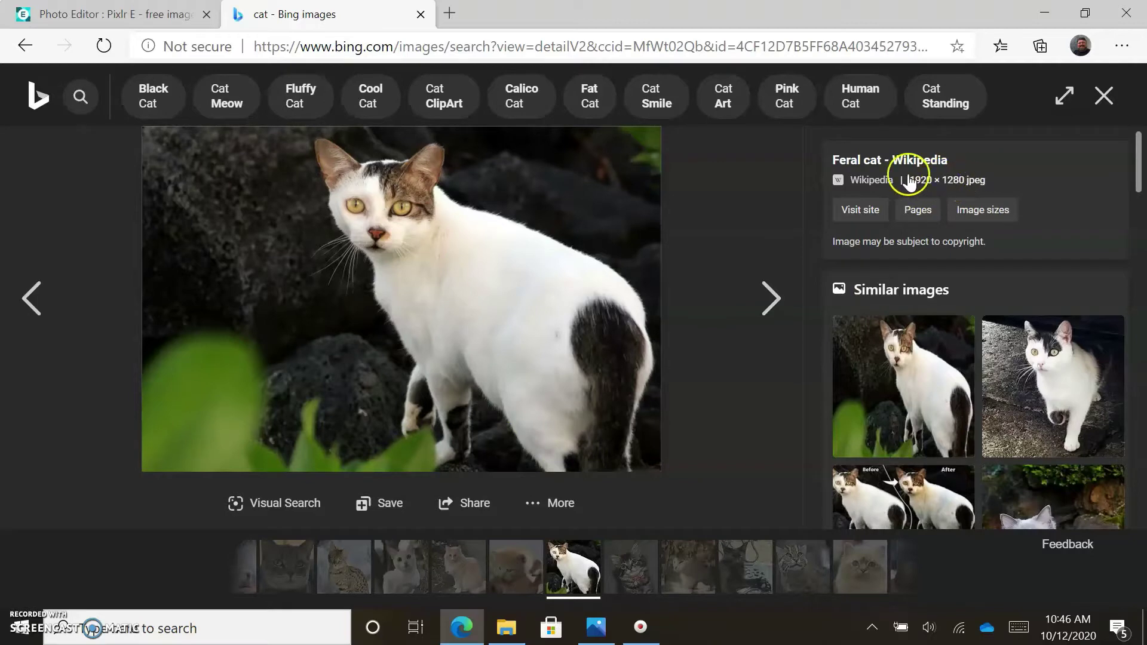
Step: Open the full-size feral cat image in its own tab
click(563, 512)
click(575, 392)
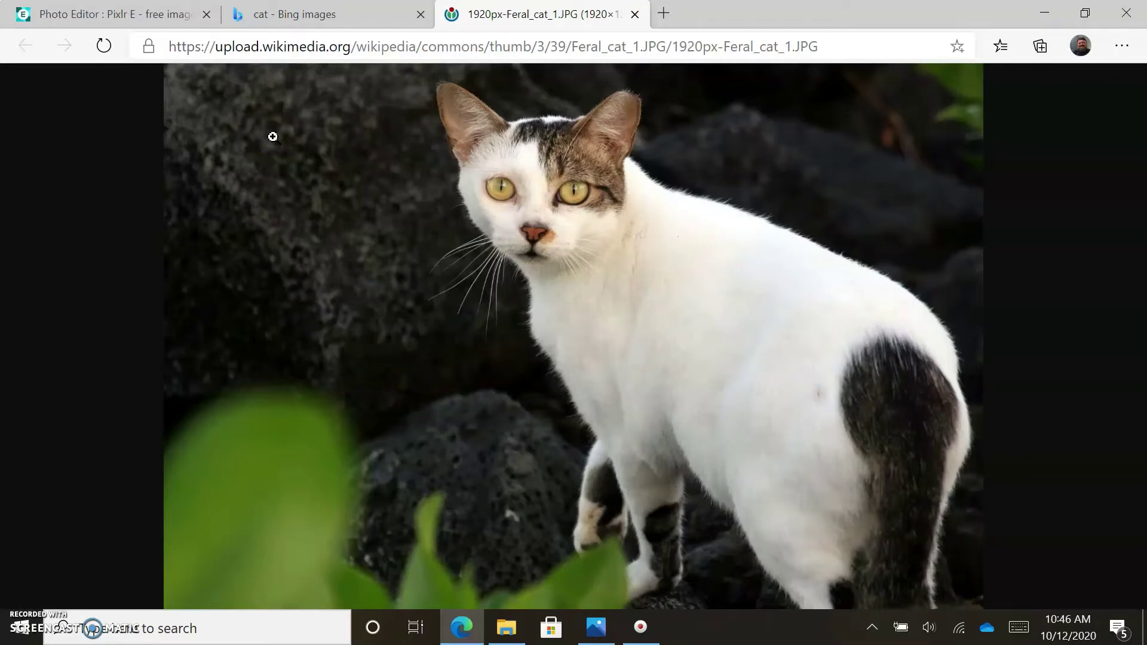
drag(169, 46, 871, 64)
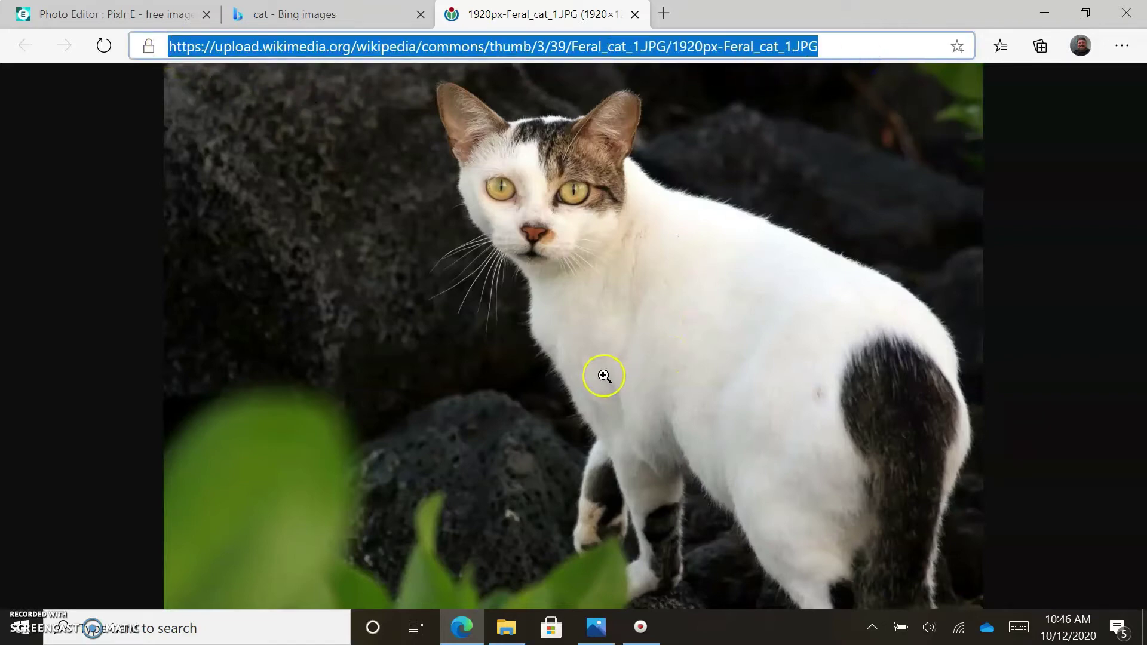
right_click(606, 303)
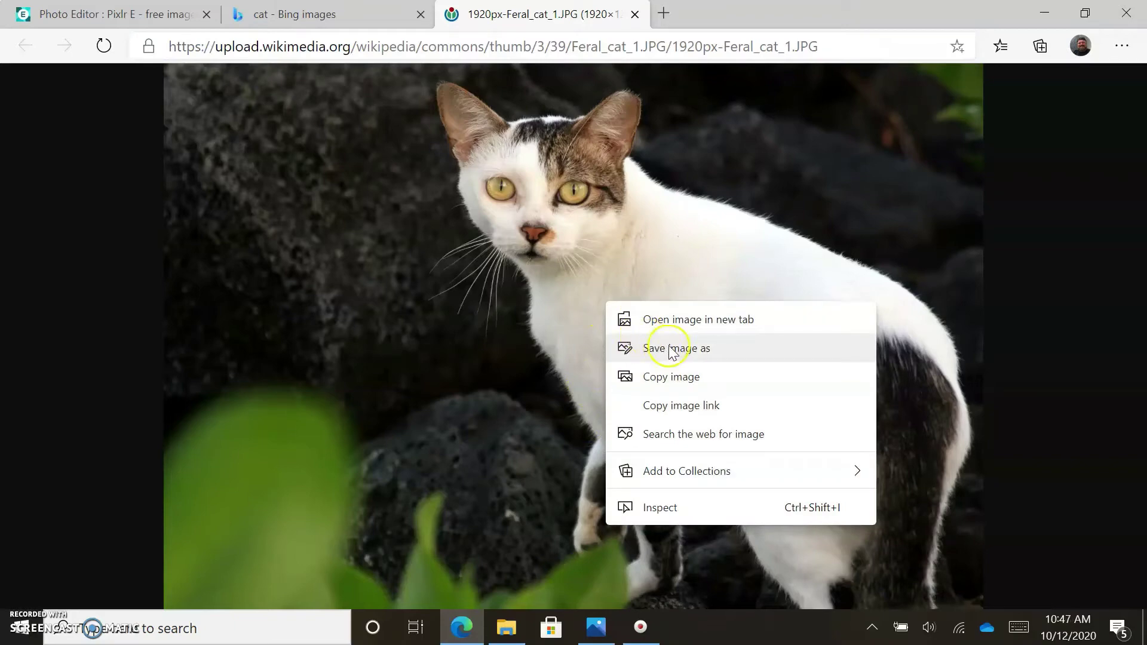
right_click(563, 218)
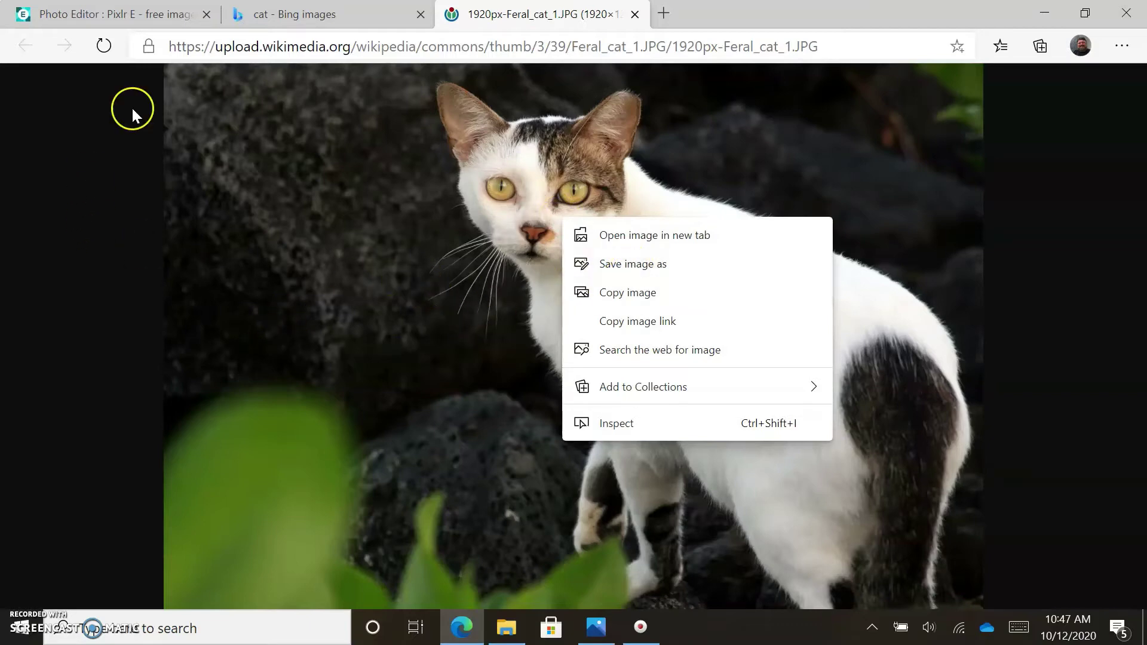
click(732, 9)
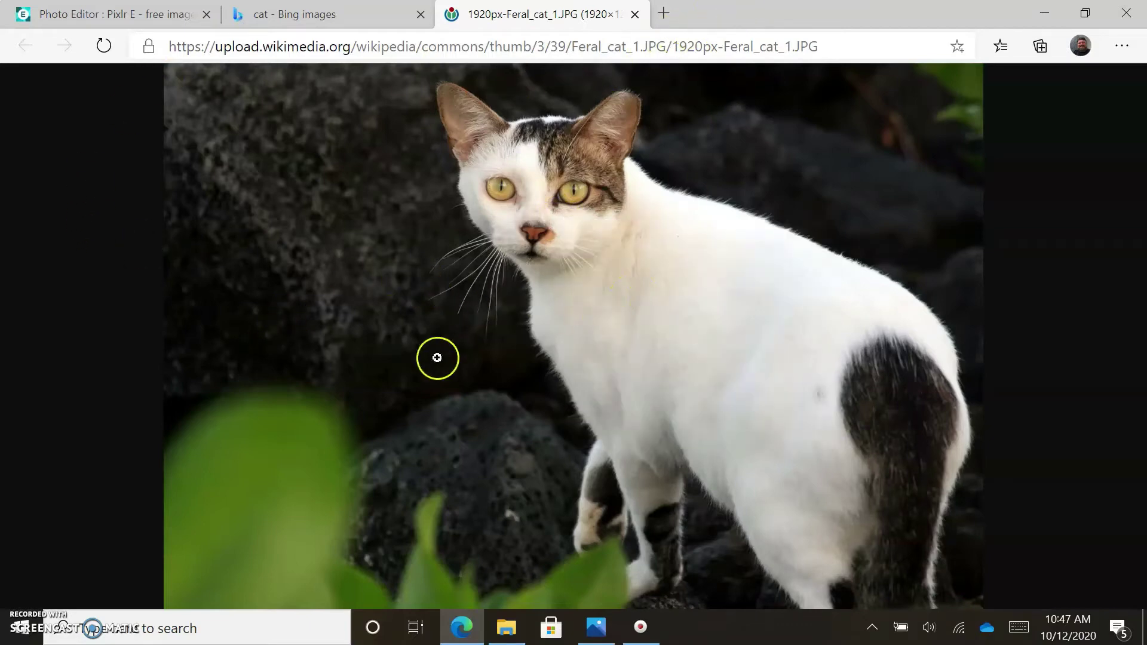
Step: Copy the 1920px-Feral_cat_1.JPG web address and return to the image tab
click(471, 46)
right_click(474, 48)
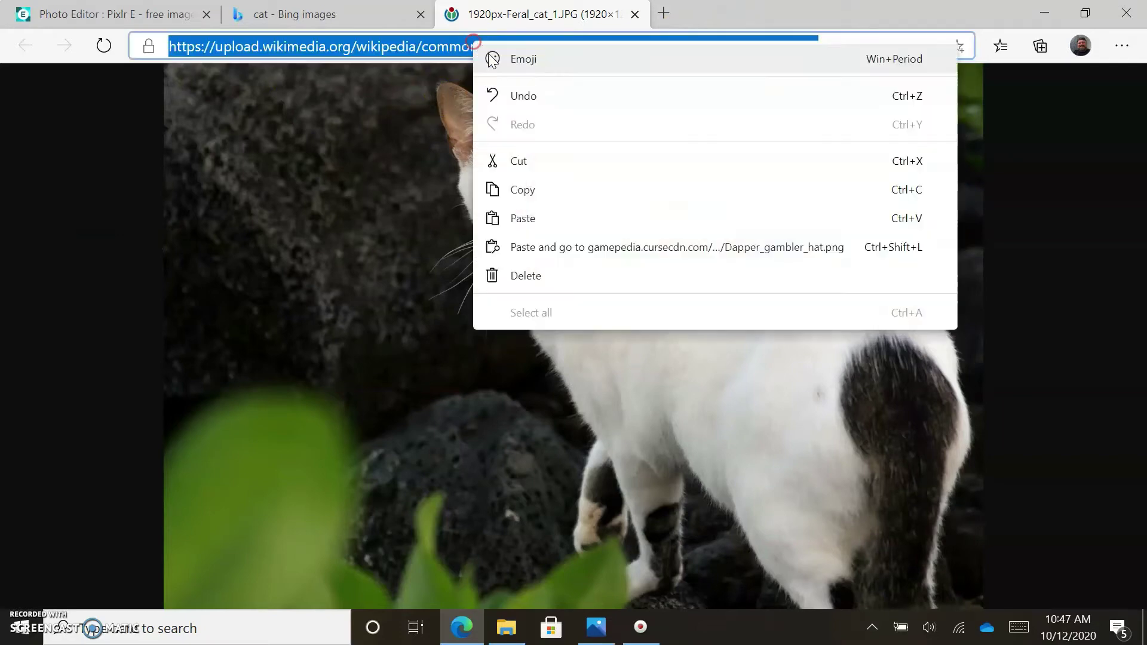
click(528, 190)
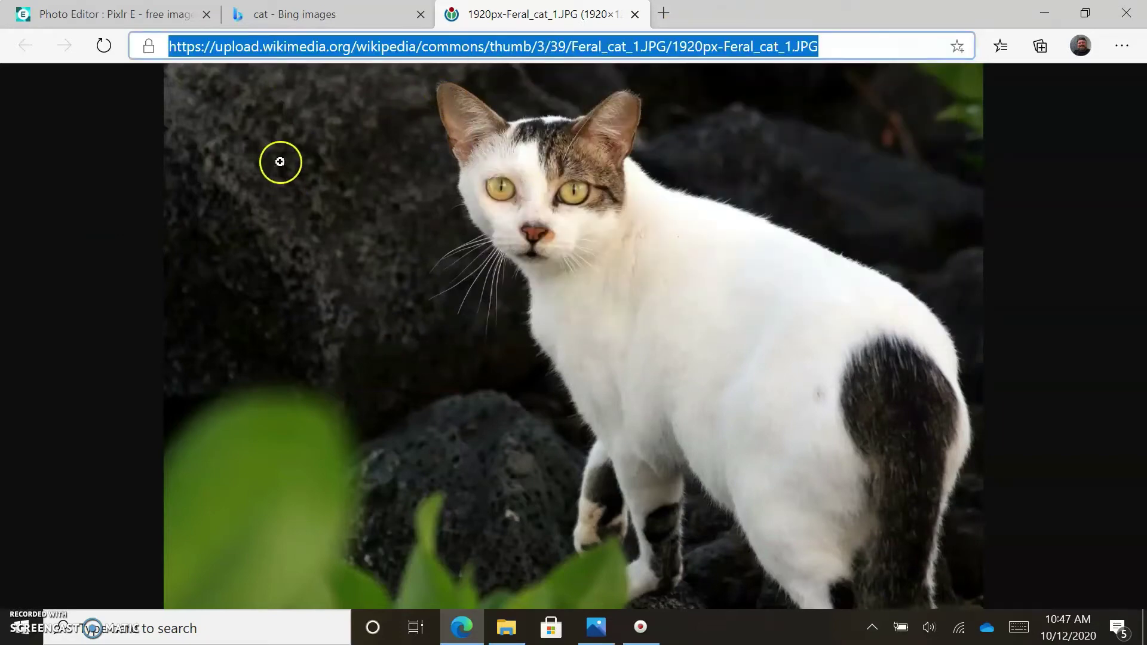
click(333, 17)
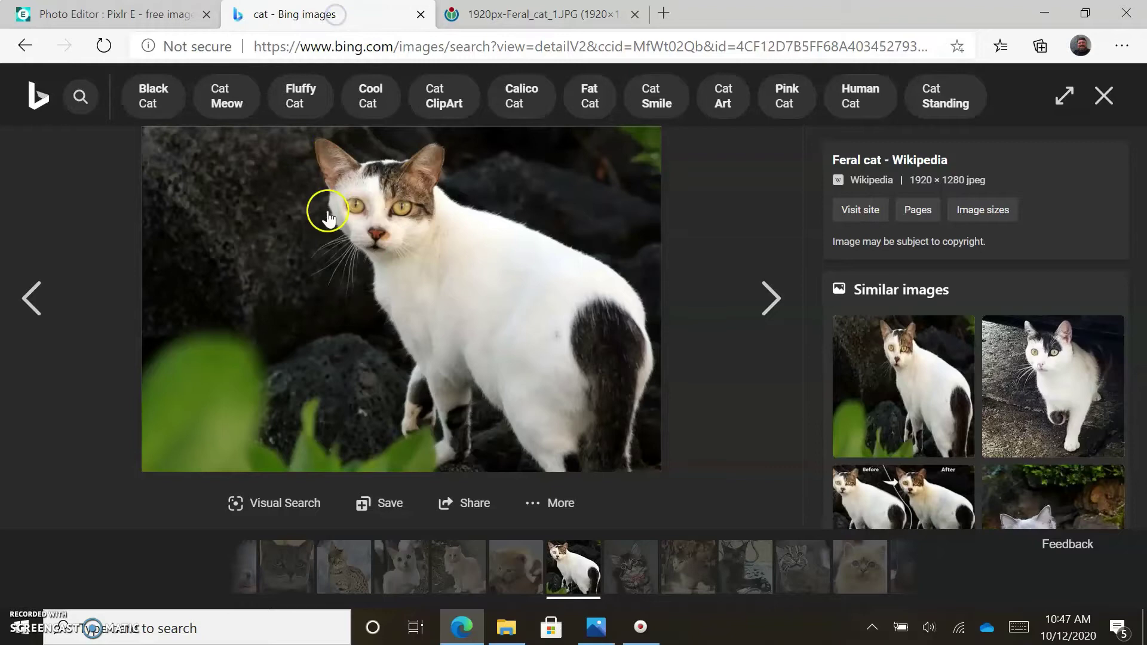
click(137, 12)
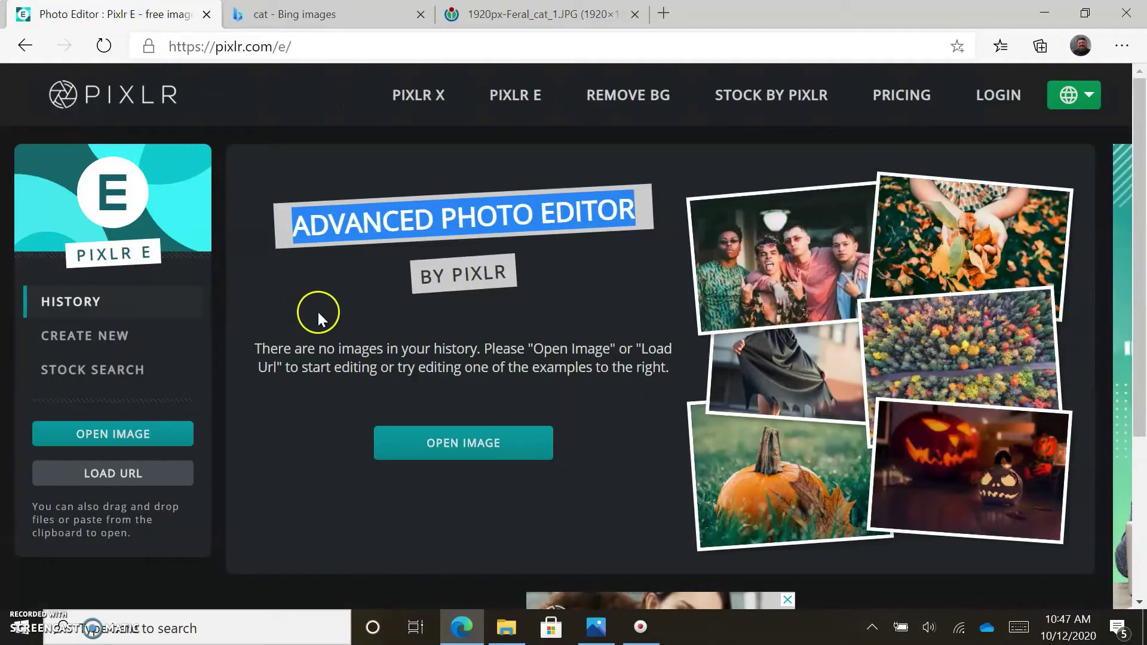
click(539, 24)
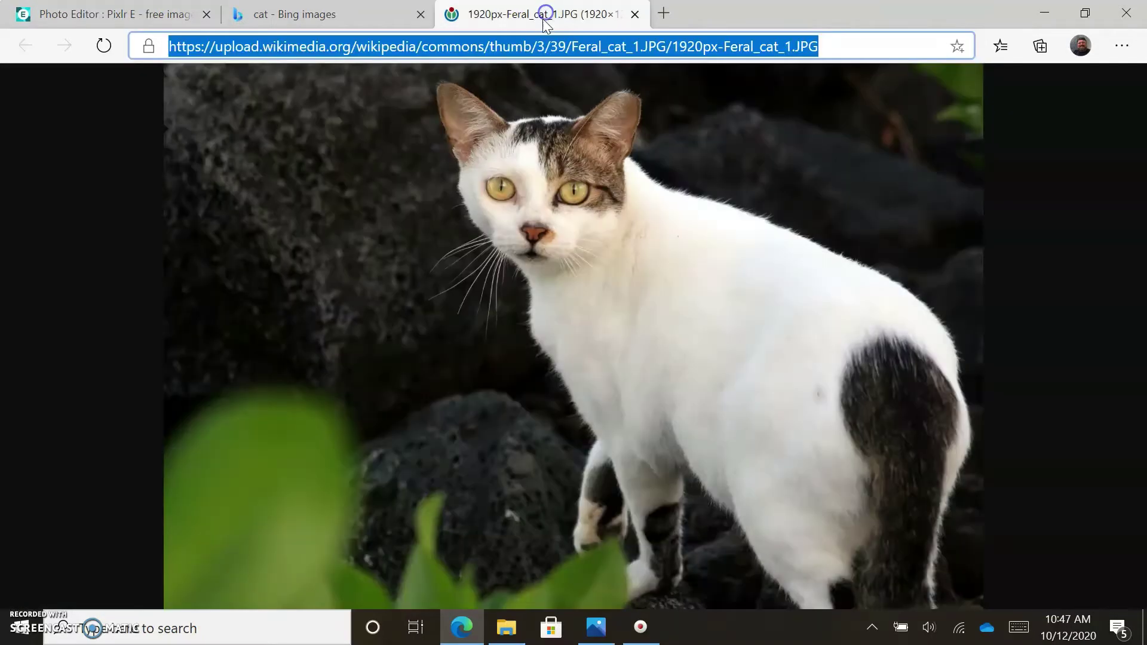
Step: Paste the cat image URL into Pixlr E's LOAD URL dialog and load it
click(105, 13)
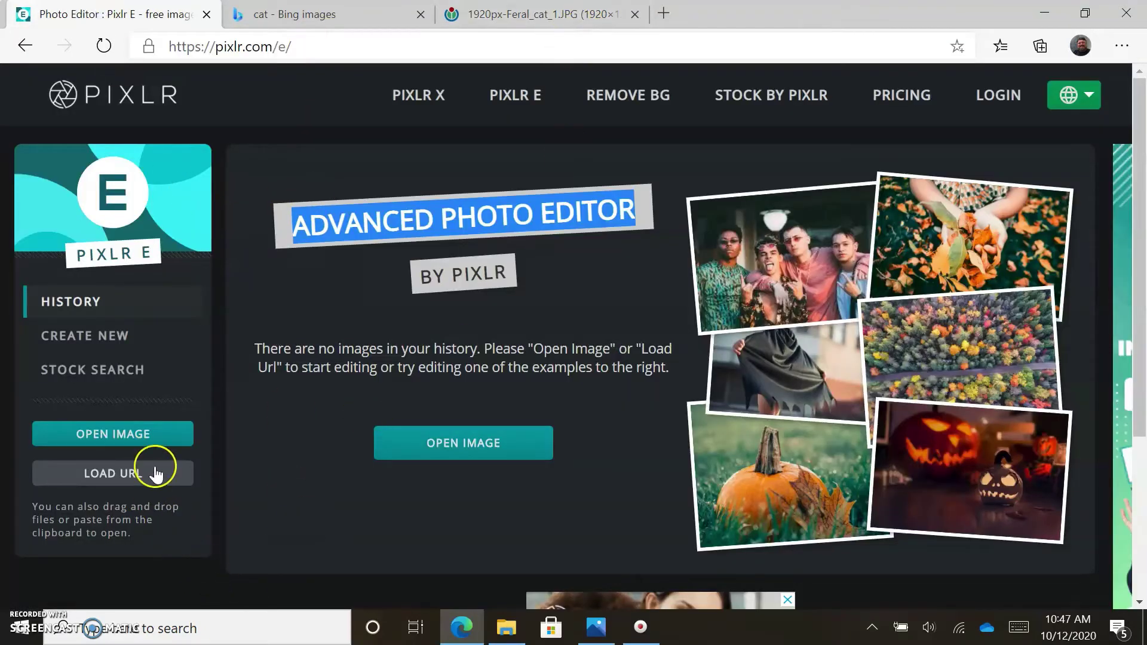
click(139, 477)
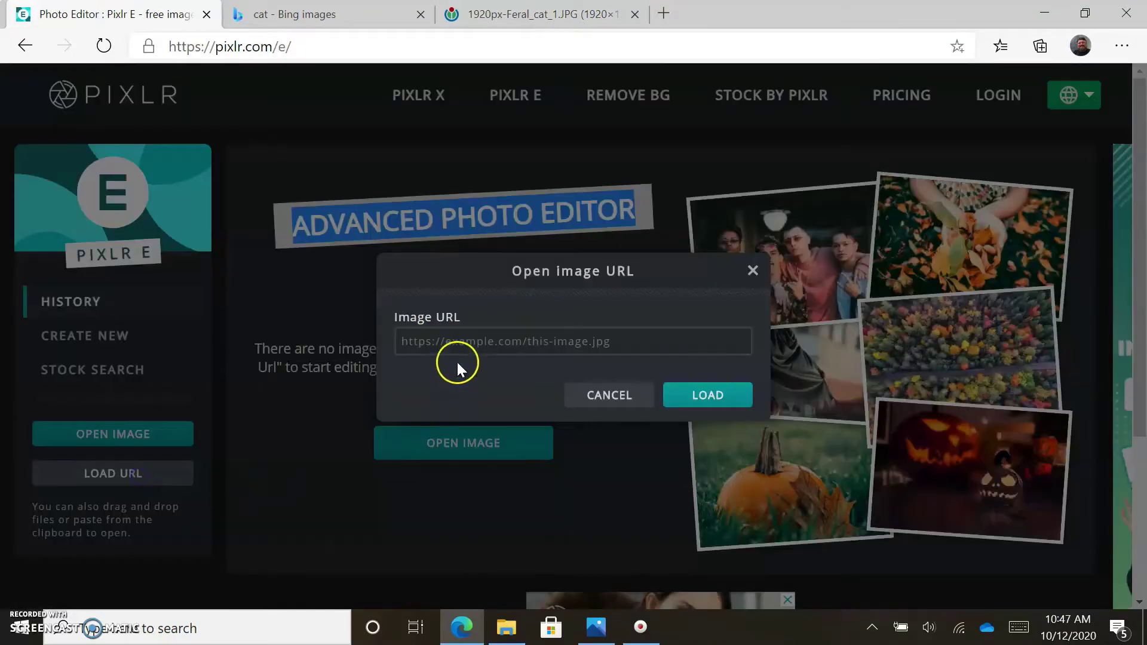
click(466, 342)
right_click(468, 343)
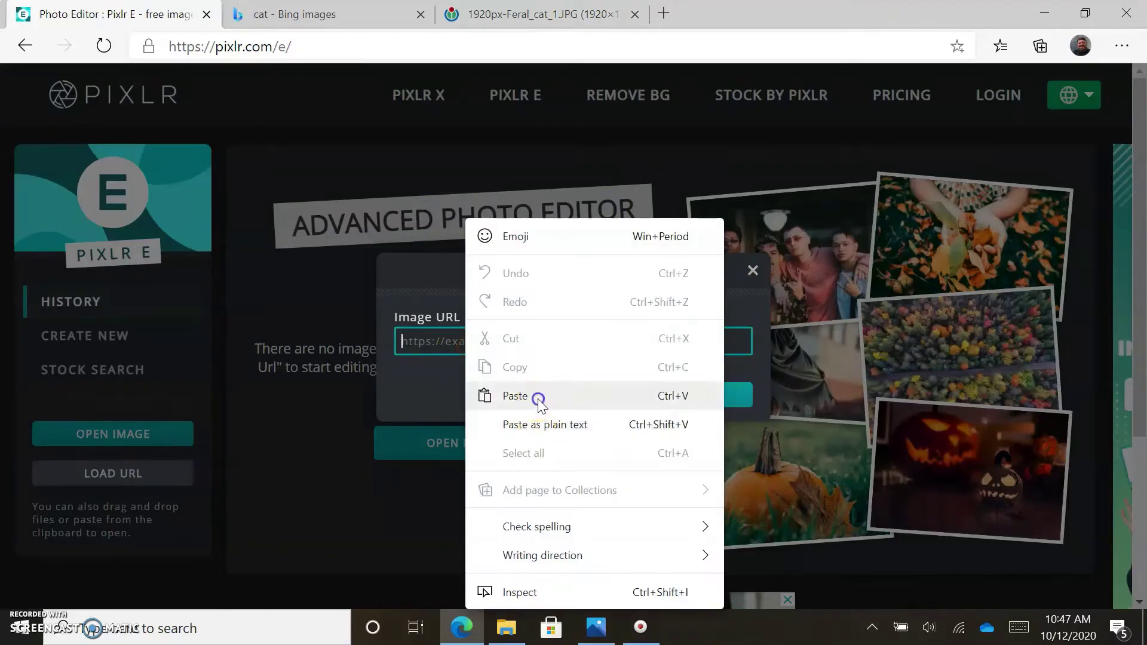
click(537, 396)
click(668, 392)
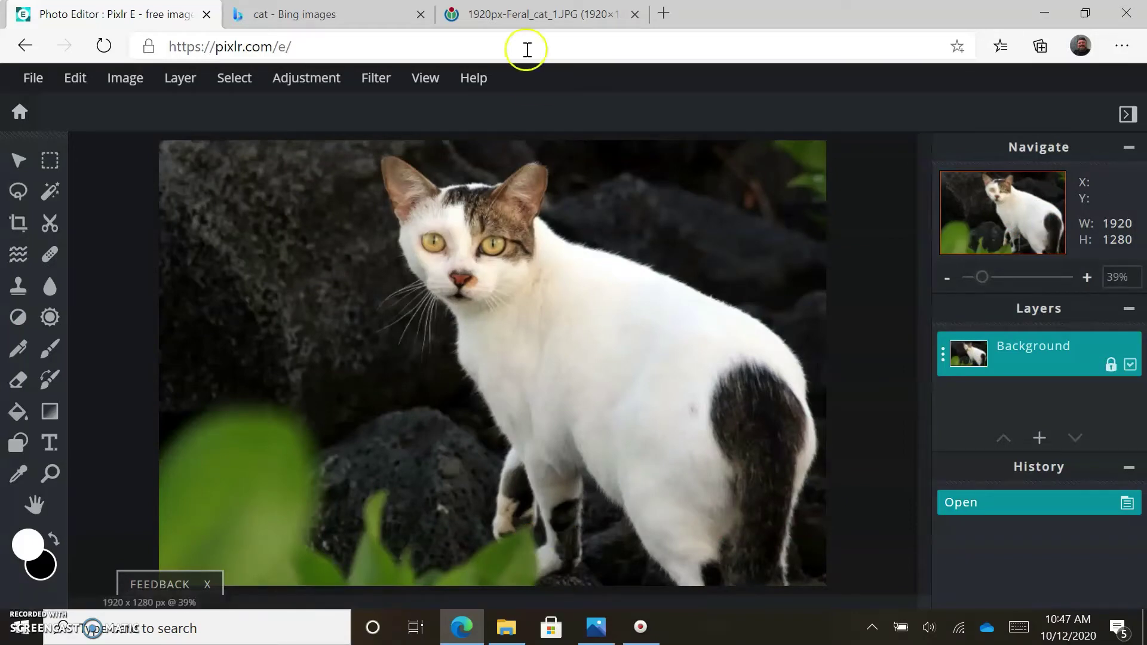
Step: Close the full-size cat photo tab and go to bing
click(317, 15)
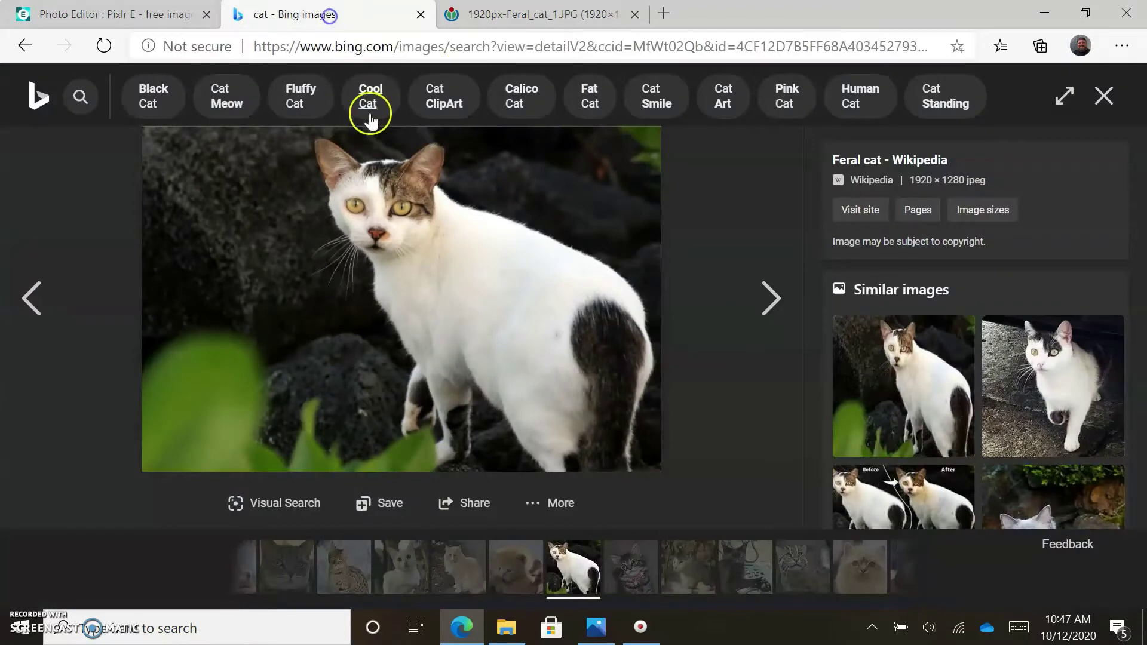
click(523, 15)
click(636, 14)
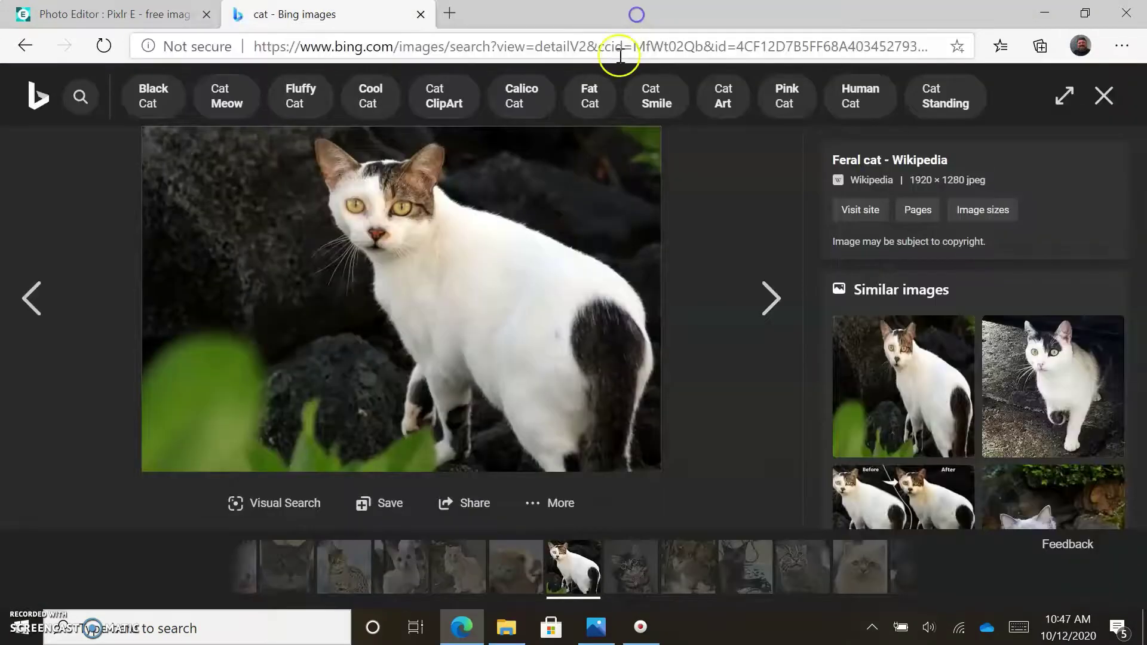
click(300, 53)
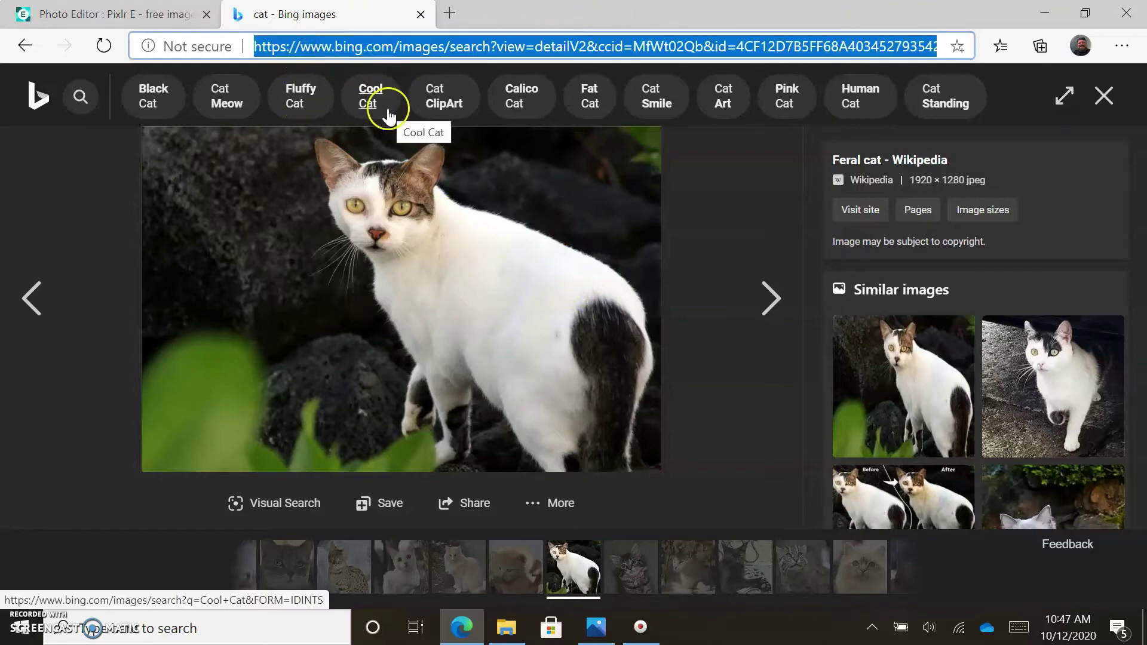
text(bing)
key(Return)
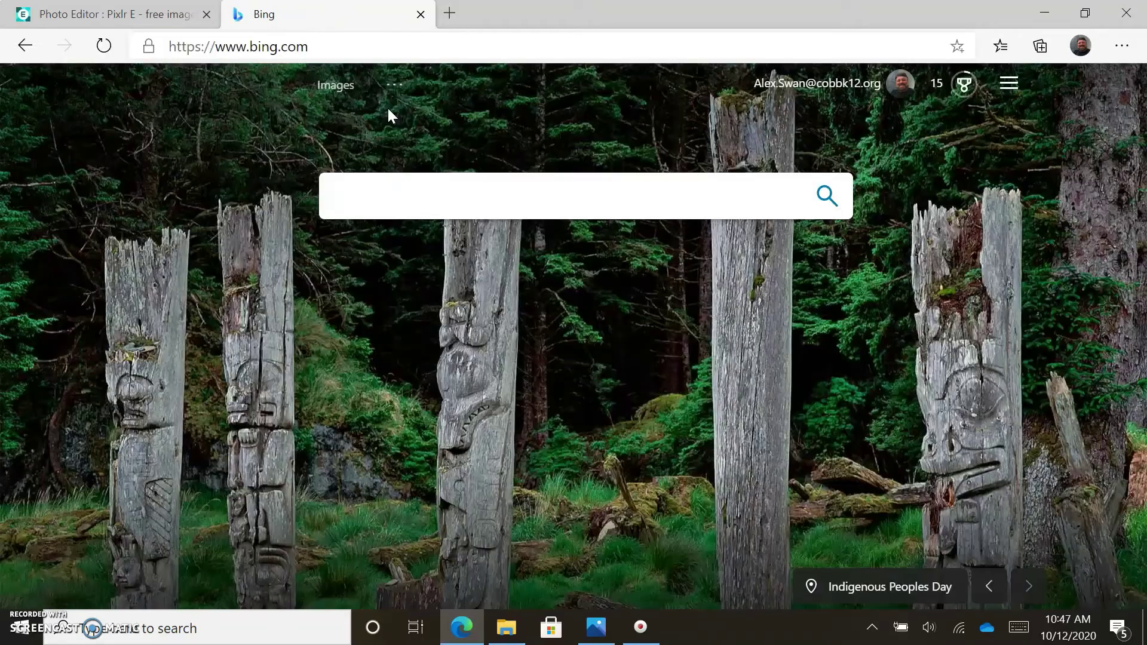
Step: Search Bing Images for 'cape' and browse the results
click(460, 198)
text(c)
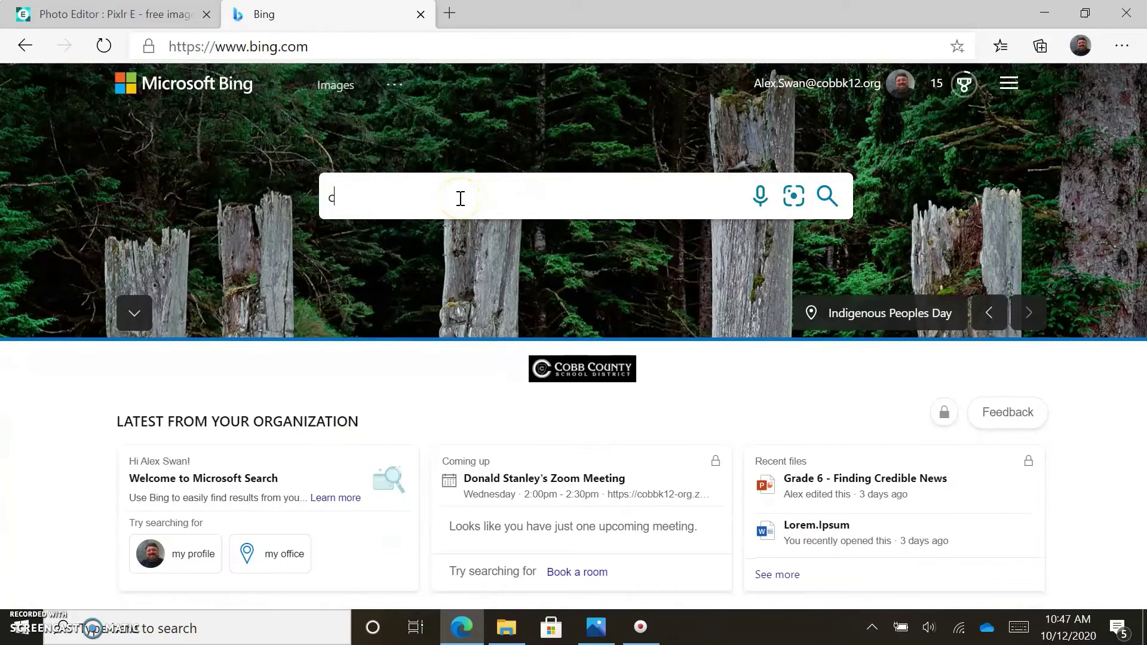
text(ape)
key(Return)
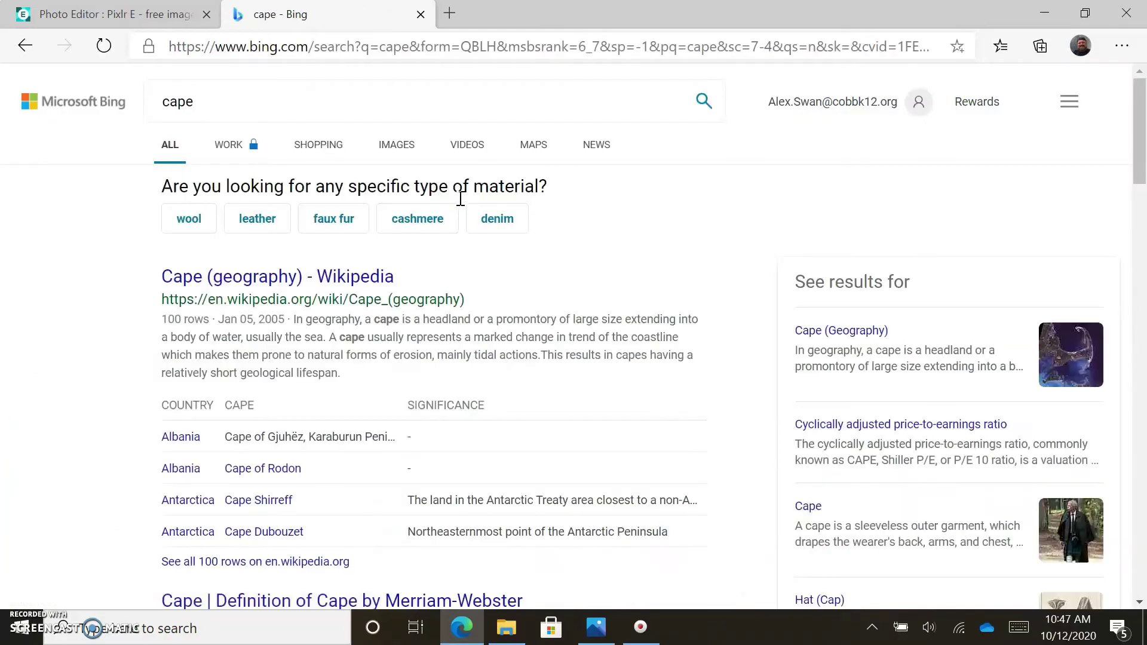
click(398, 146)
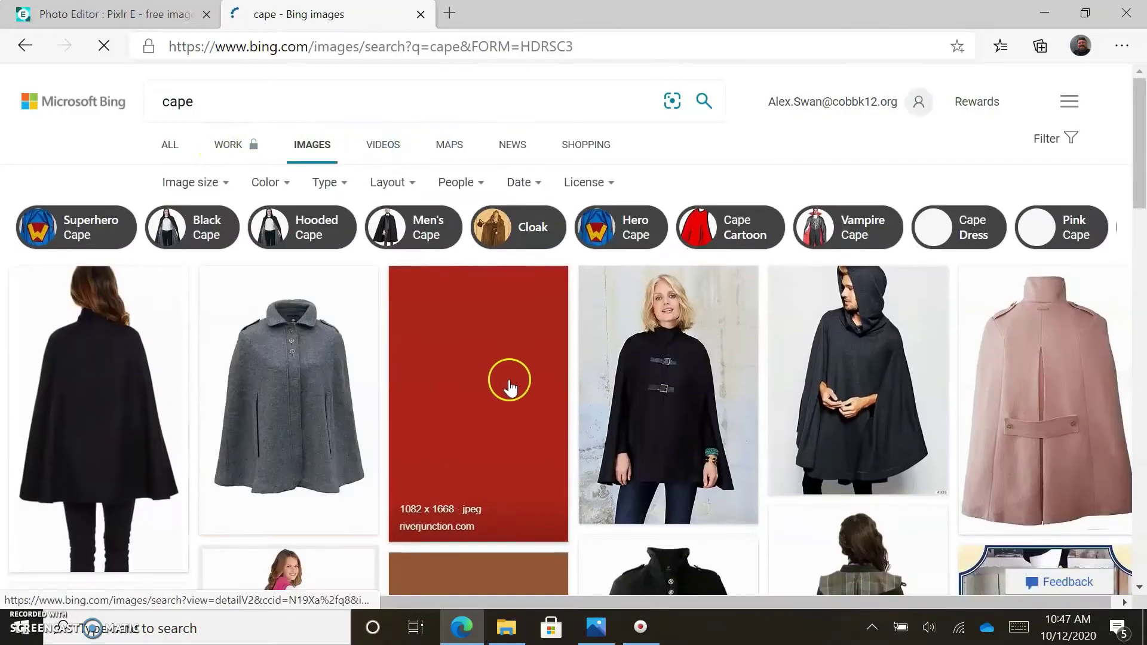
scroll(448, 389, down, 10)
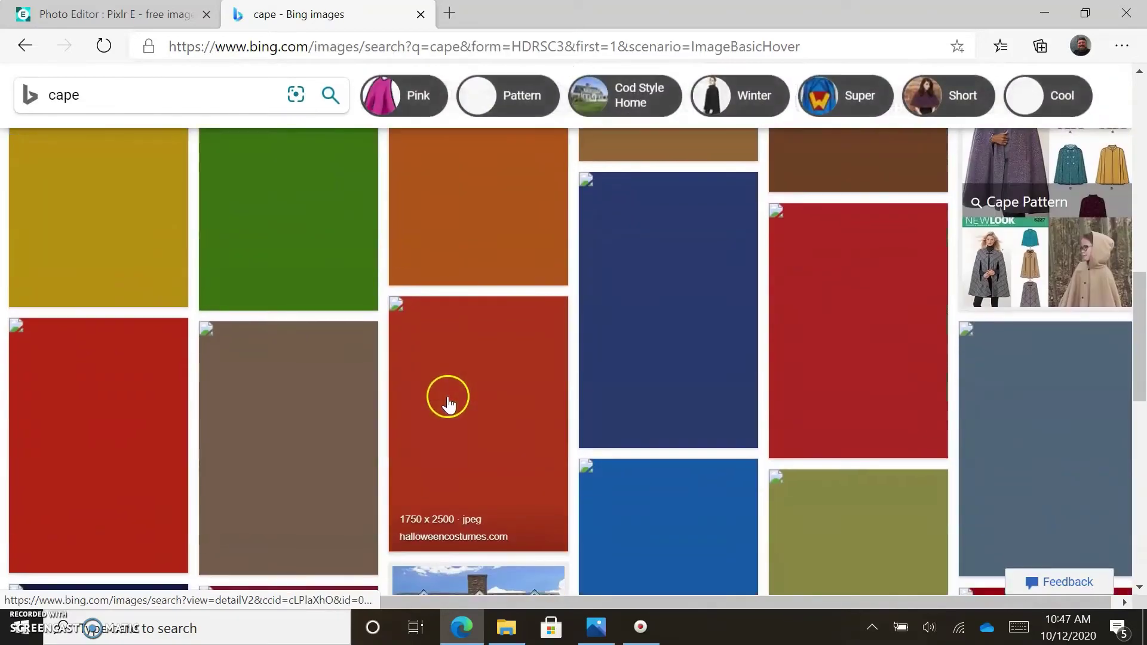
scroll(448, 400, down, 5)
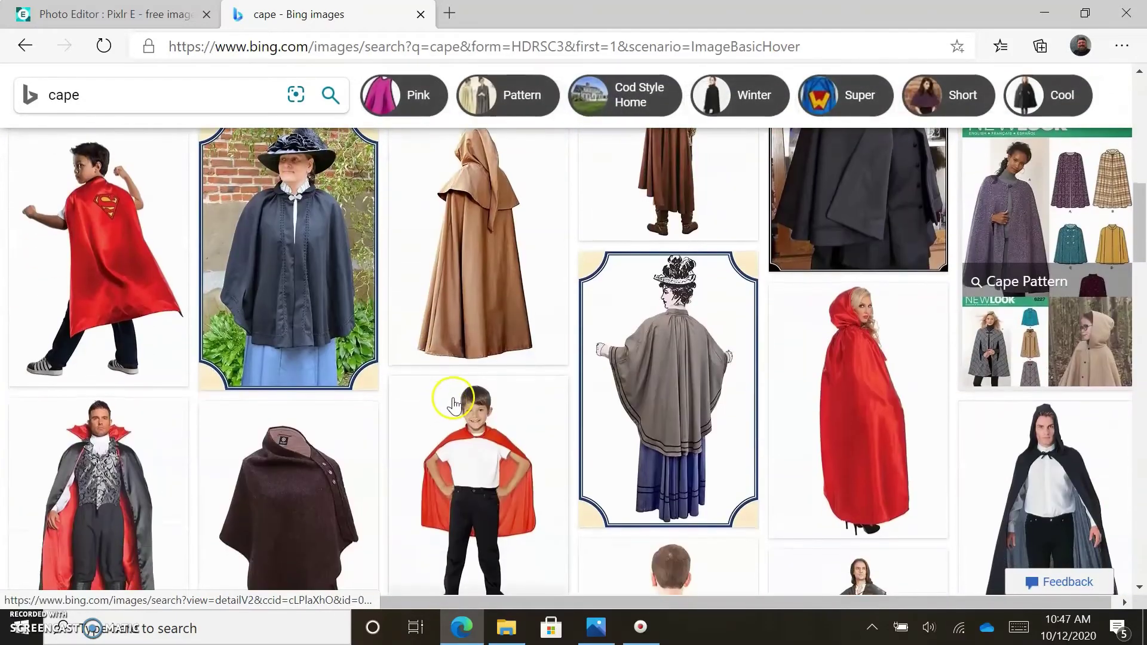
scroll(454, 405, down, 10)
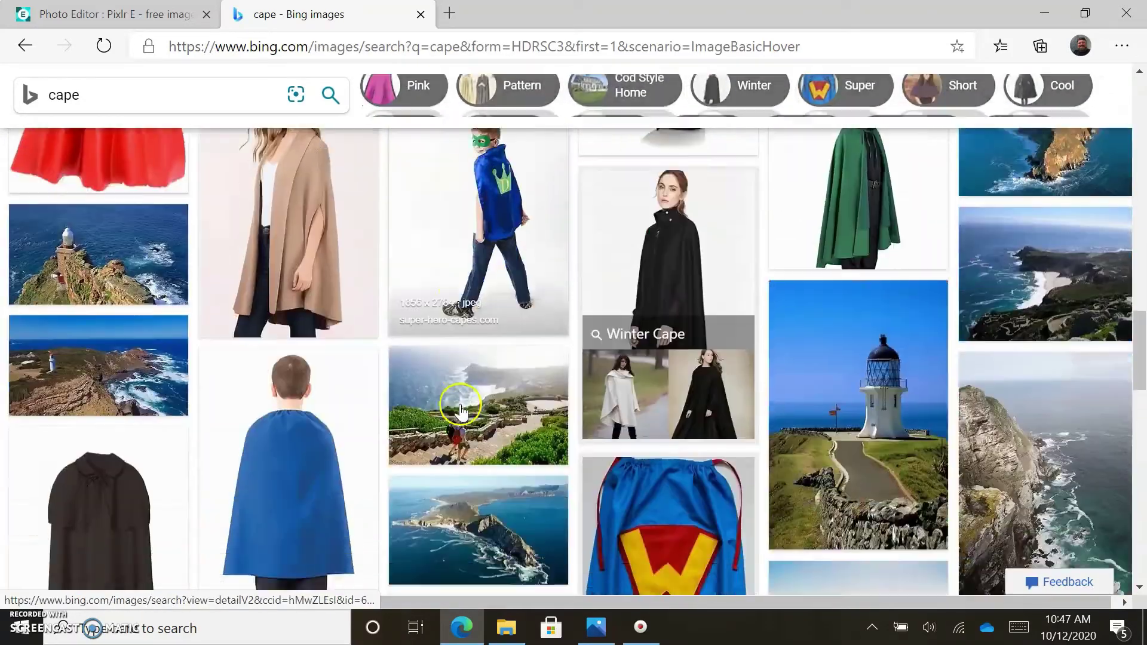
scroll(460, 409, down, 10)
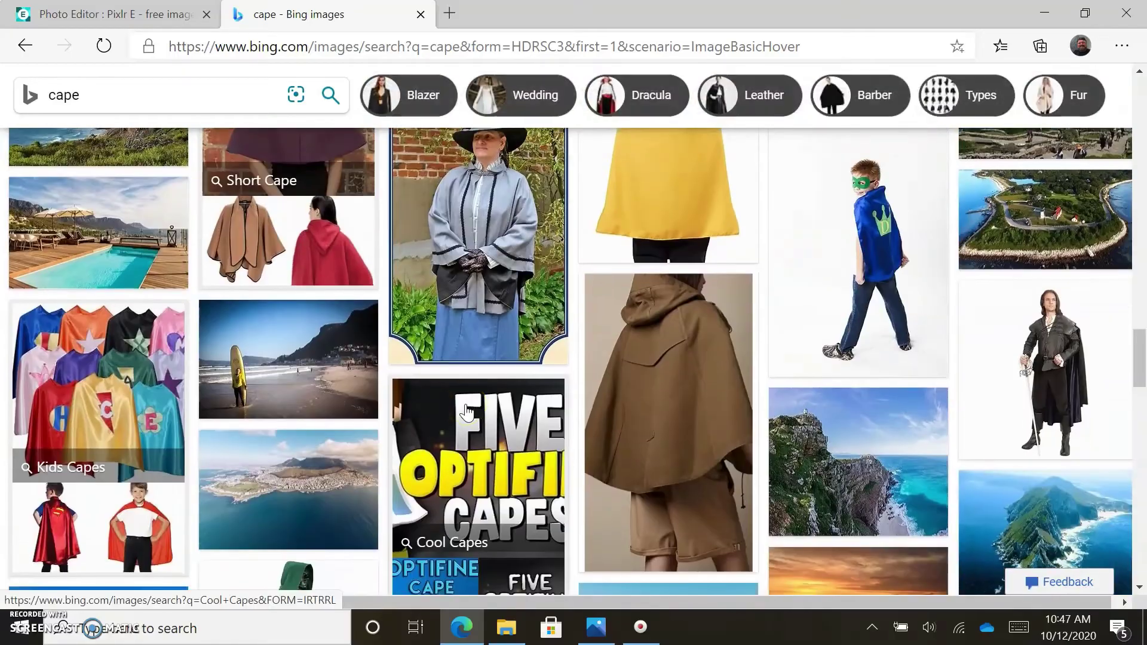
scroll(529, 401, down, 10)
scroll(520, 404, up, 12)
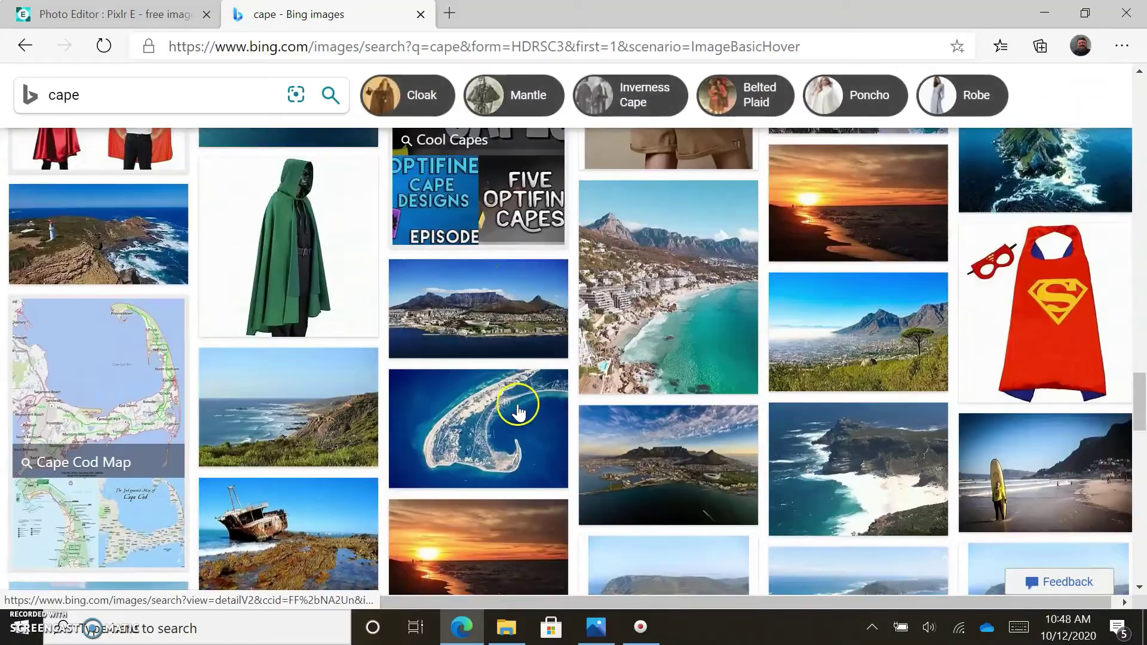
scroll(509, 412, up, 20)
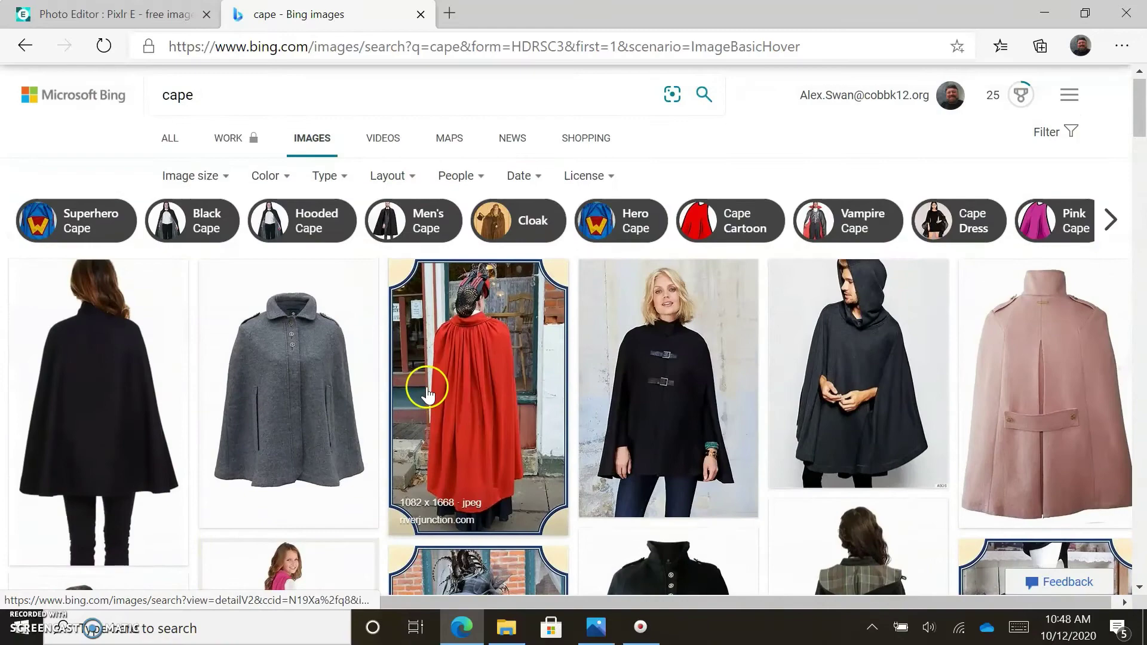
Step: Refine the search to 'flying cape' and open the red cape with a yellow S
click(162, 101)
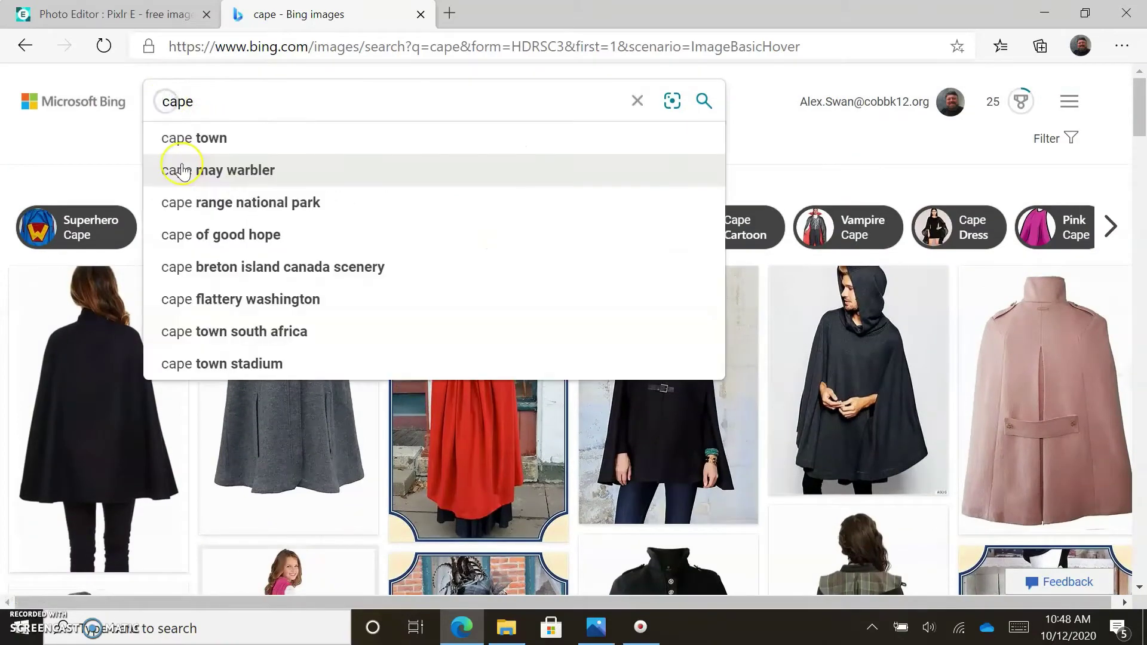
text(flying)
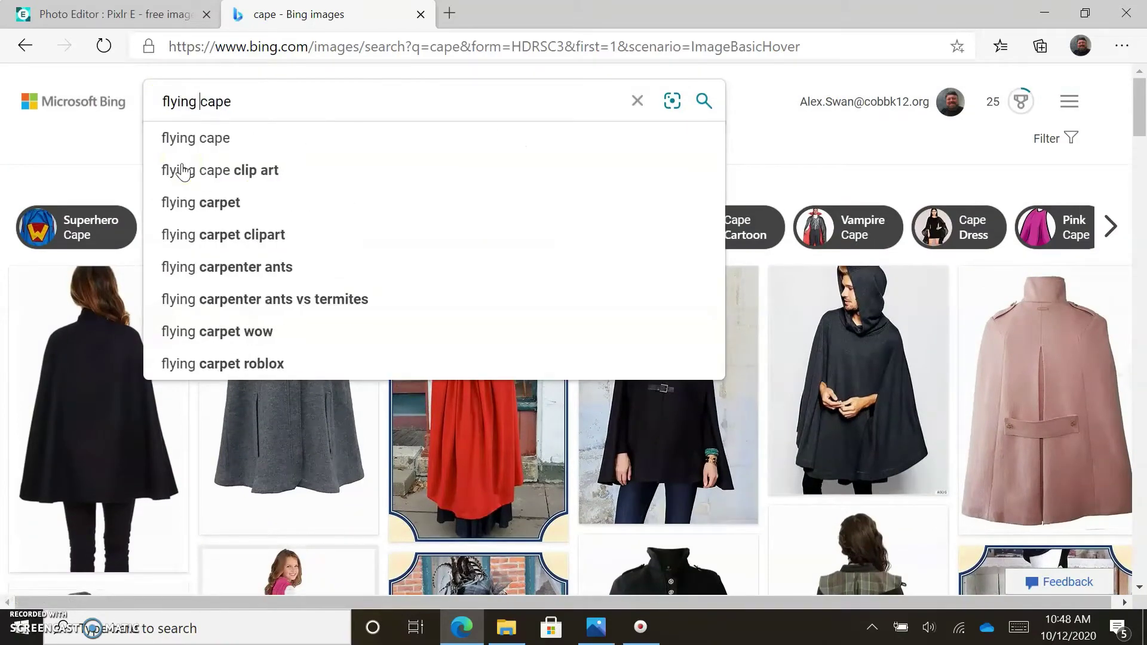
key(Return)
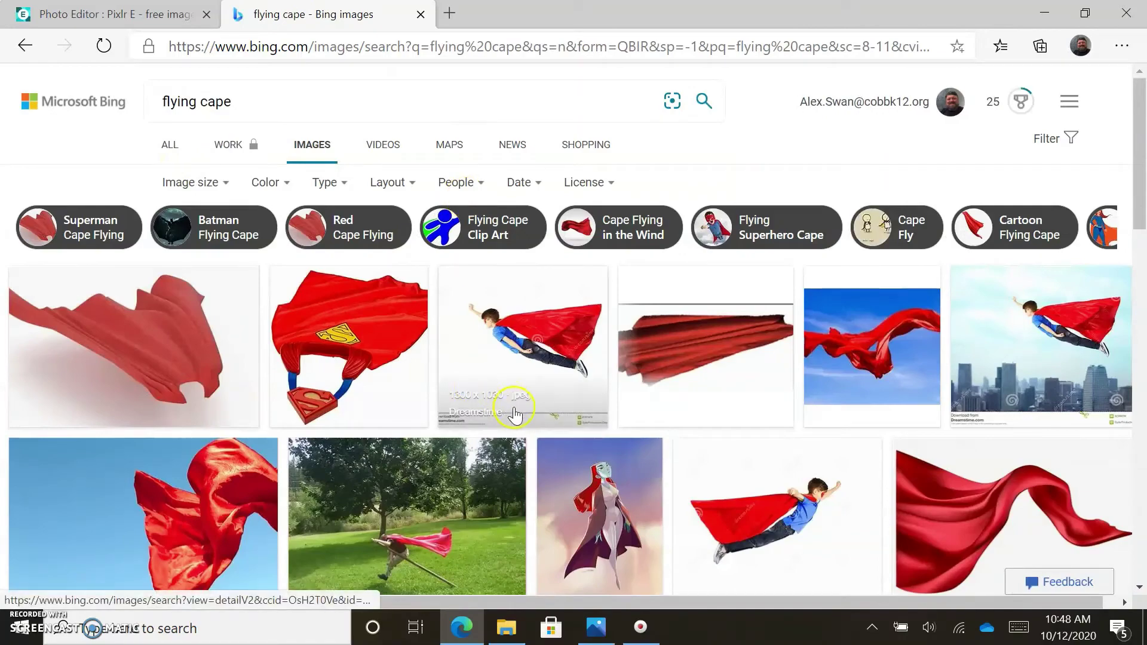
scroll(539, 439, down, 5)
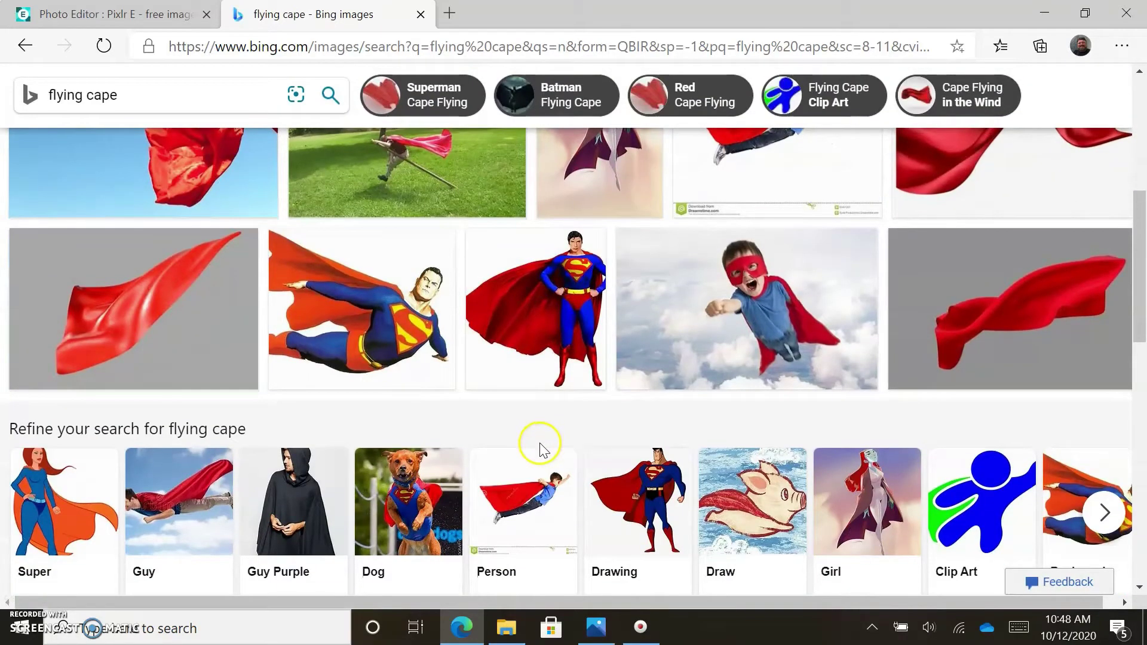
scroll(541, 448, down, 6)
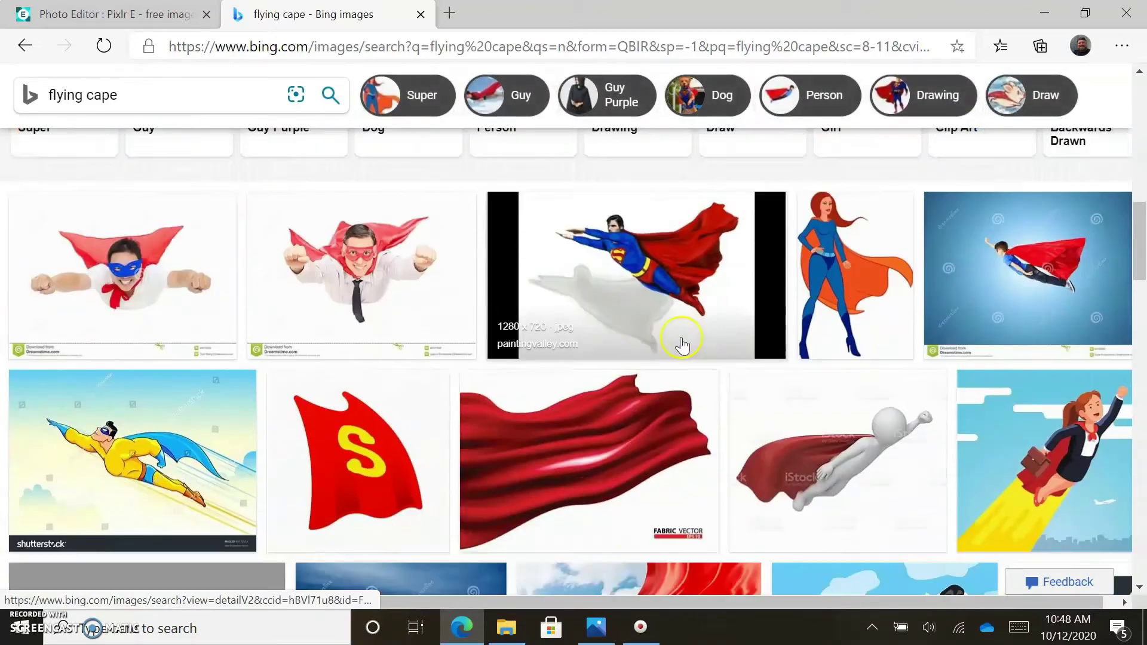
scroll(681, 344, down, 2)
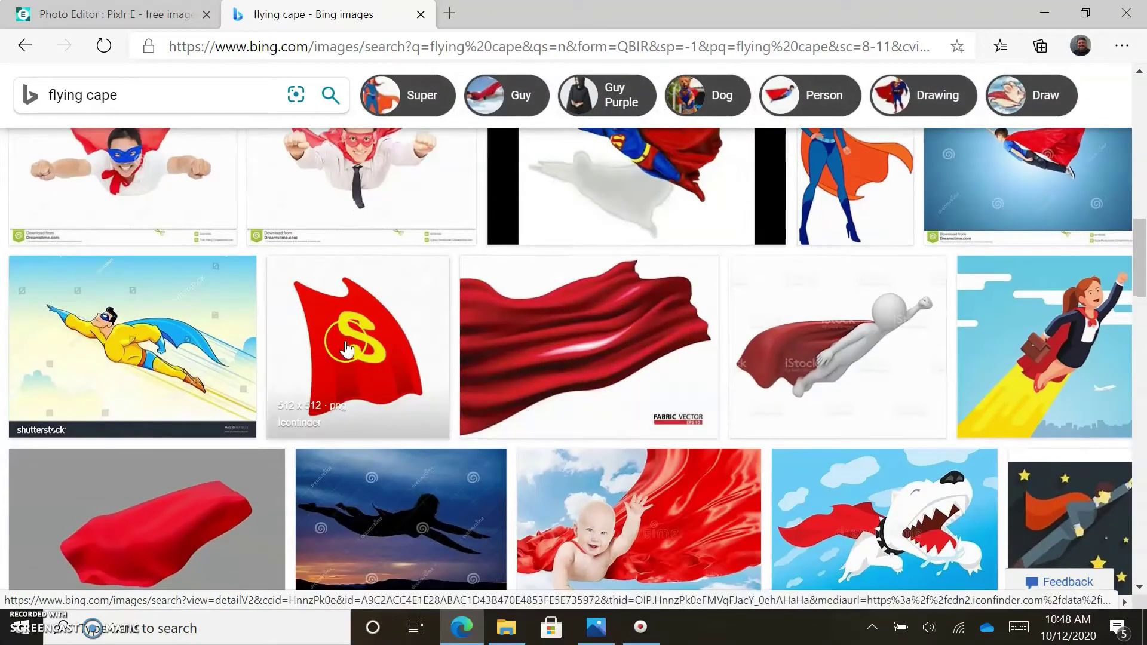
click(371, 341)
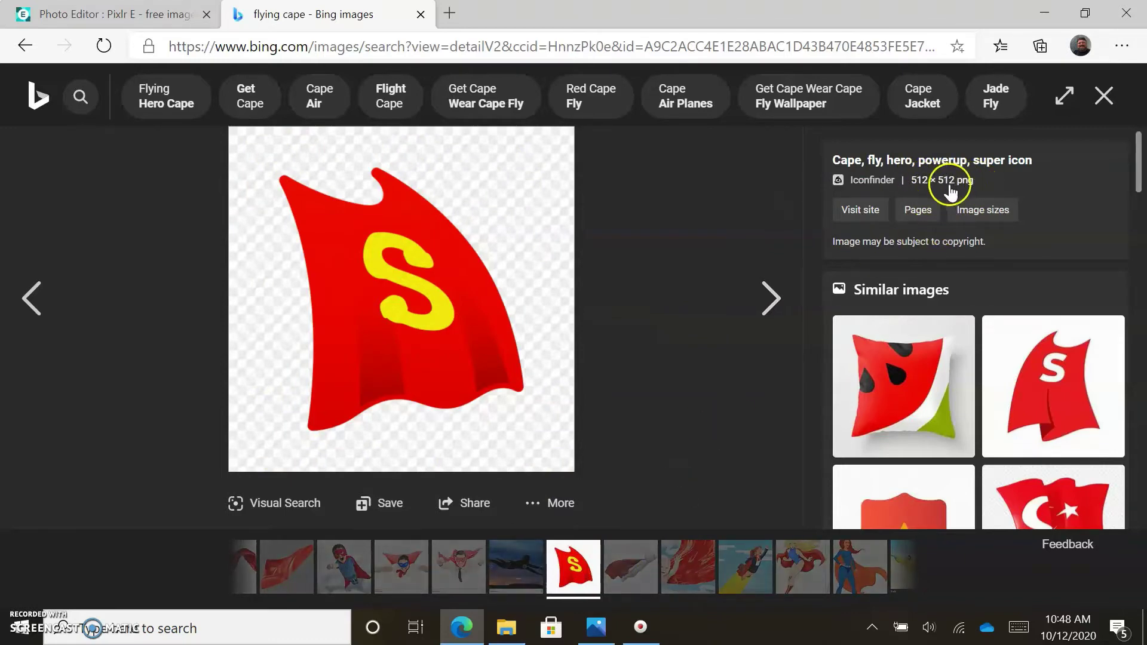
Step: Open the full-size cape PNG in its own tab and copy its web address
click(553, 504)
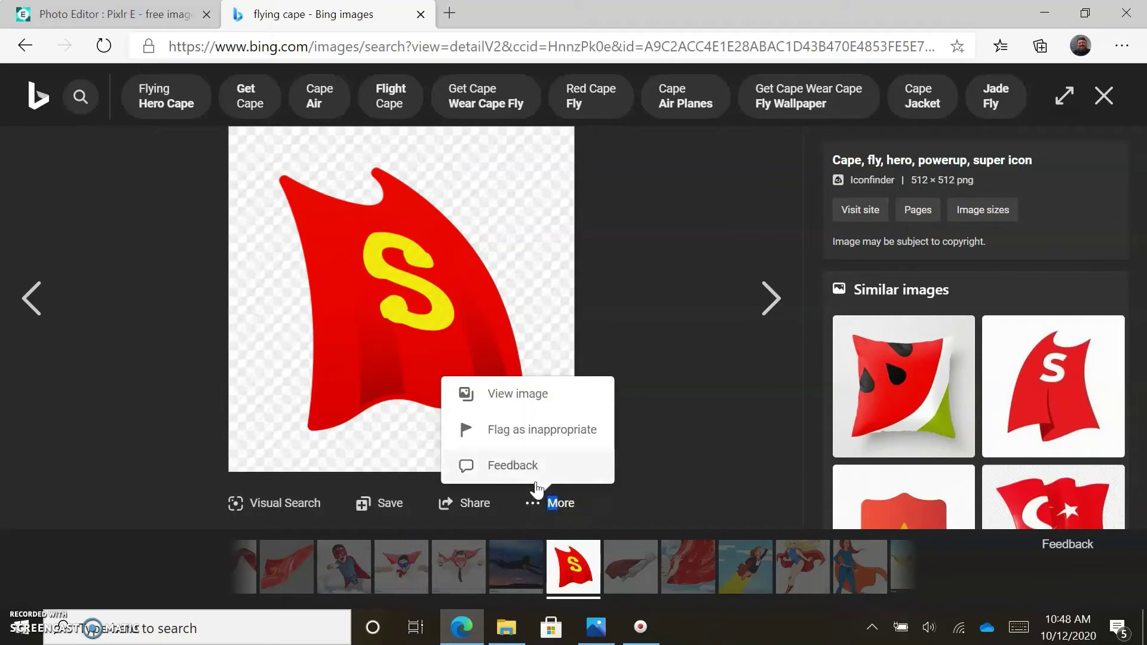
click(530, 395)
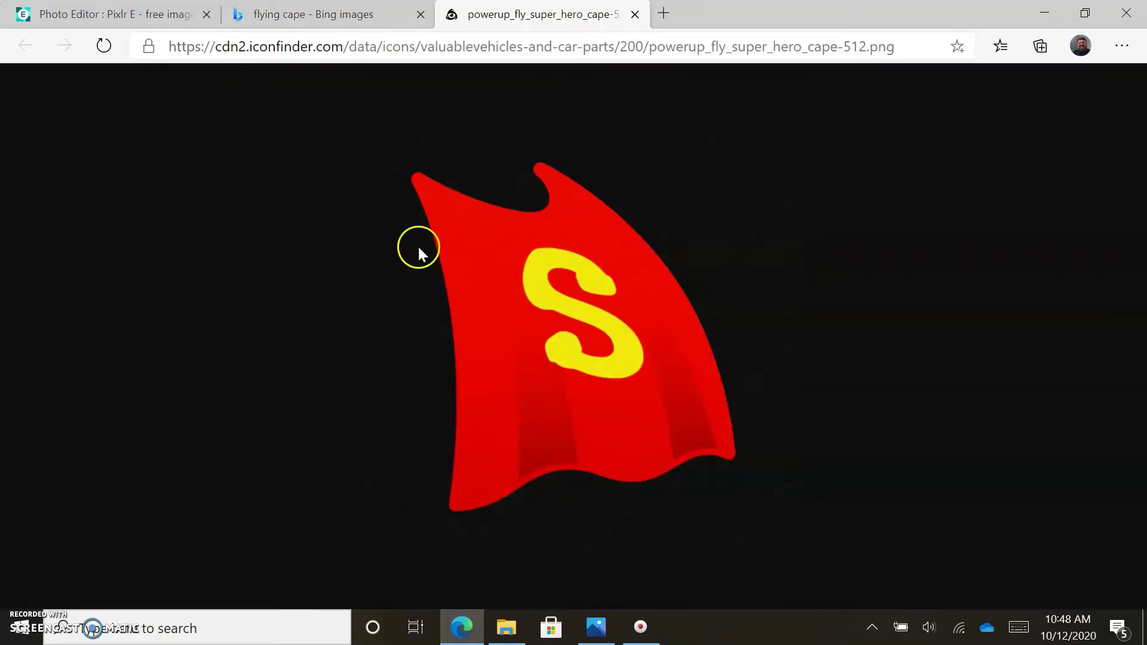
click(443, 46)
right_click(443, 46)
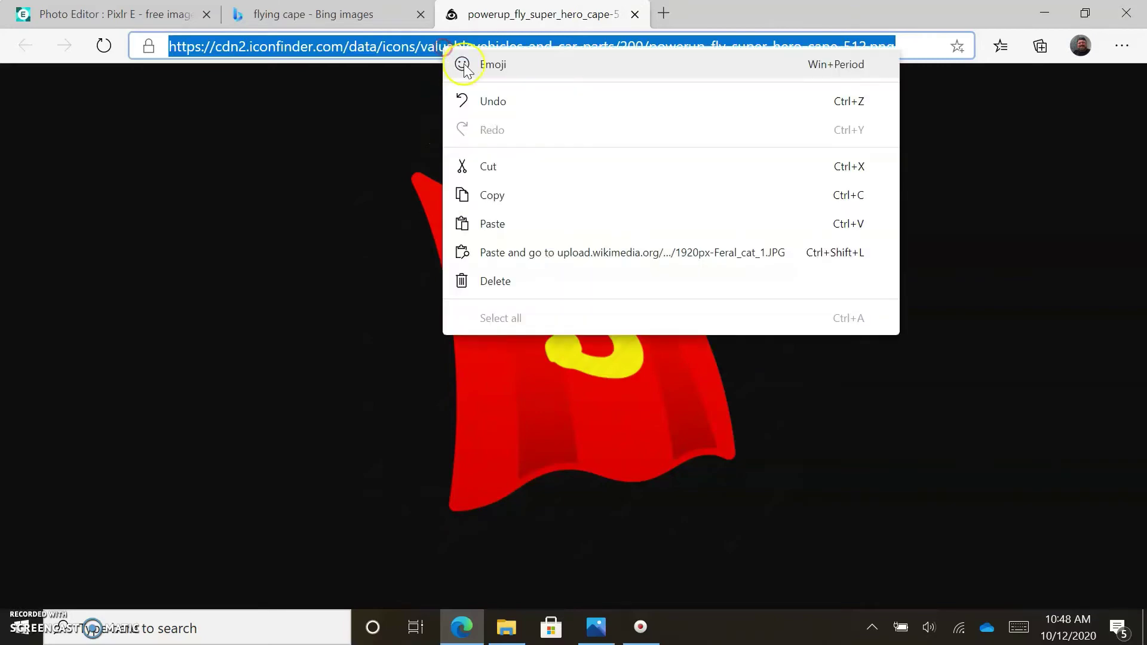
click(505, 187)
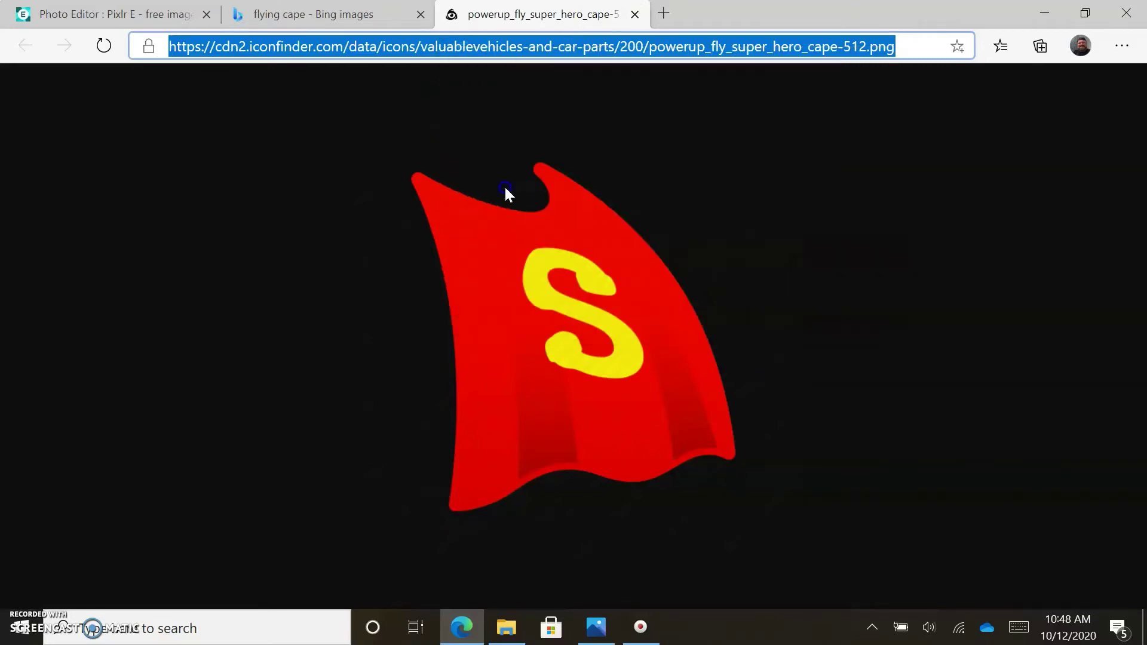
Step: Switch back to the Pixlr E tab showing the cat photo
click(306, 18)
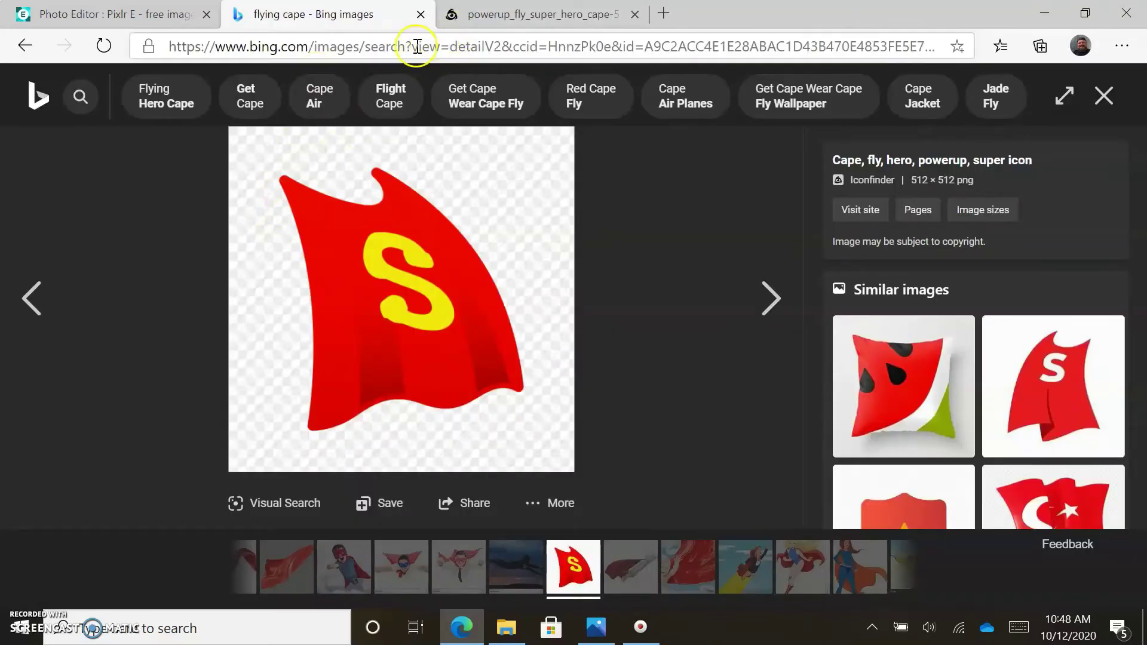
click(164, 18)
click(502, 14)
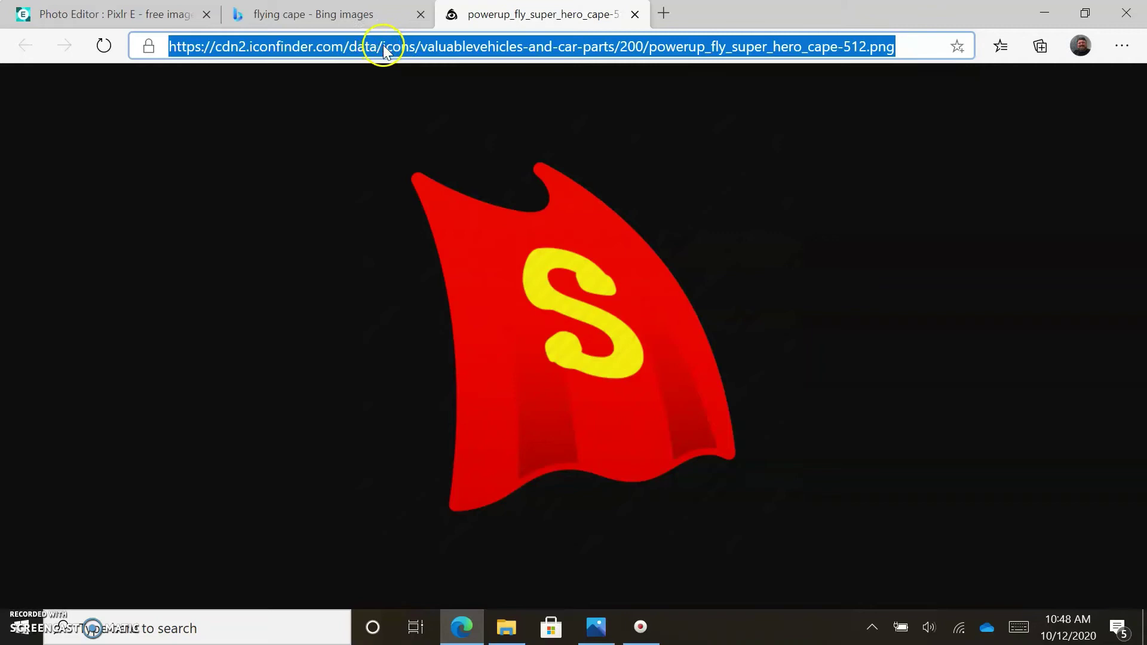
click(151, 14)
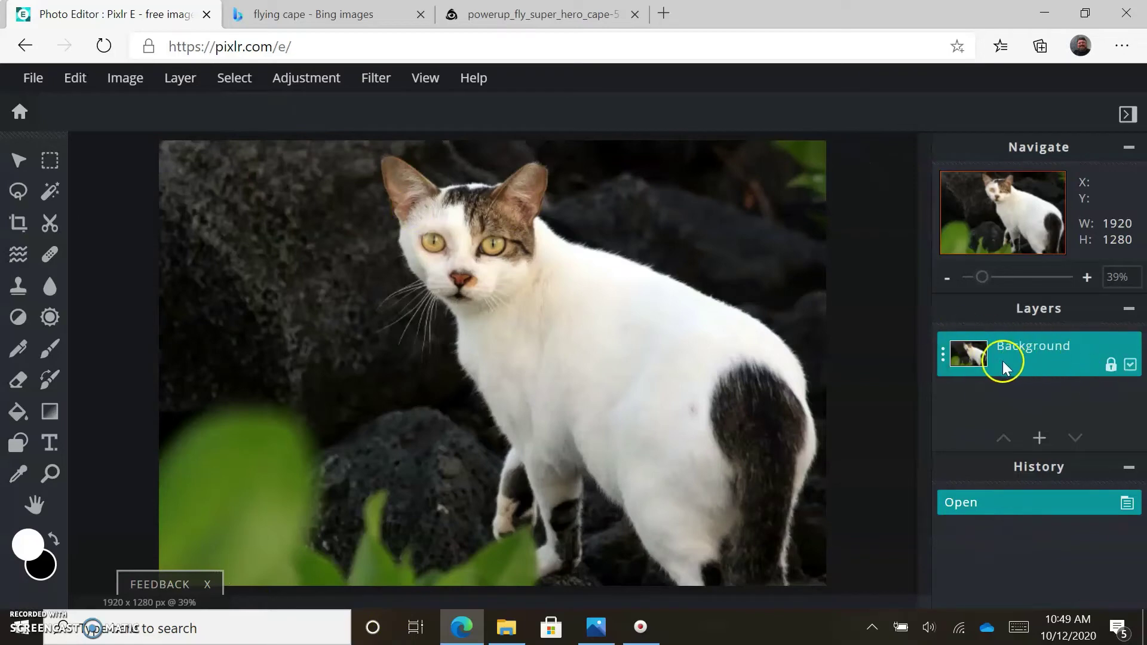
Step: Unlock the Background layer and rename it to Cat in its layer settings
click(1034, 347)
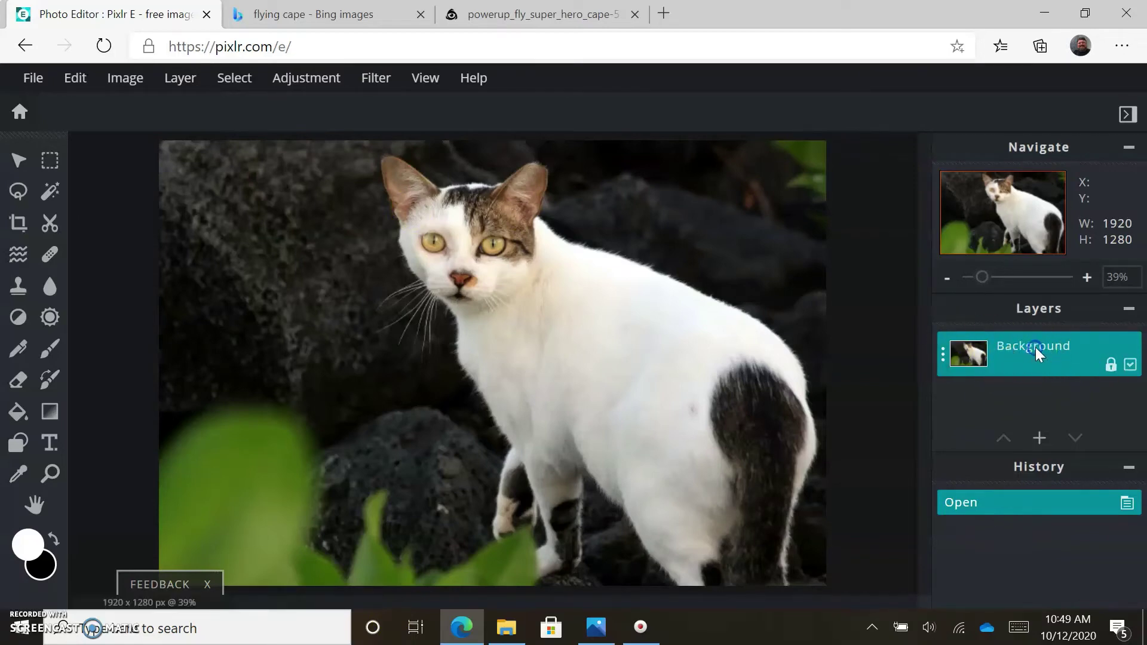
click(1109, 364)
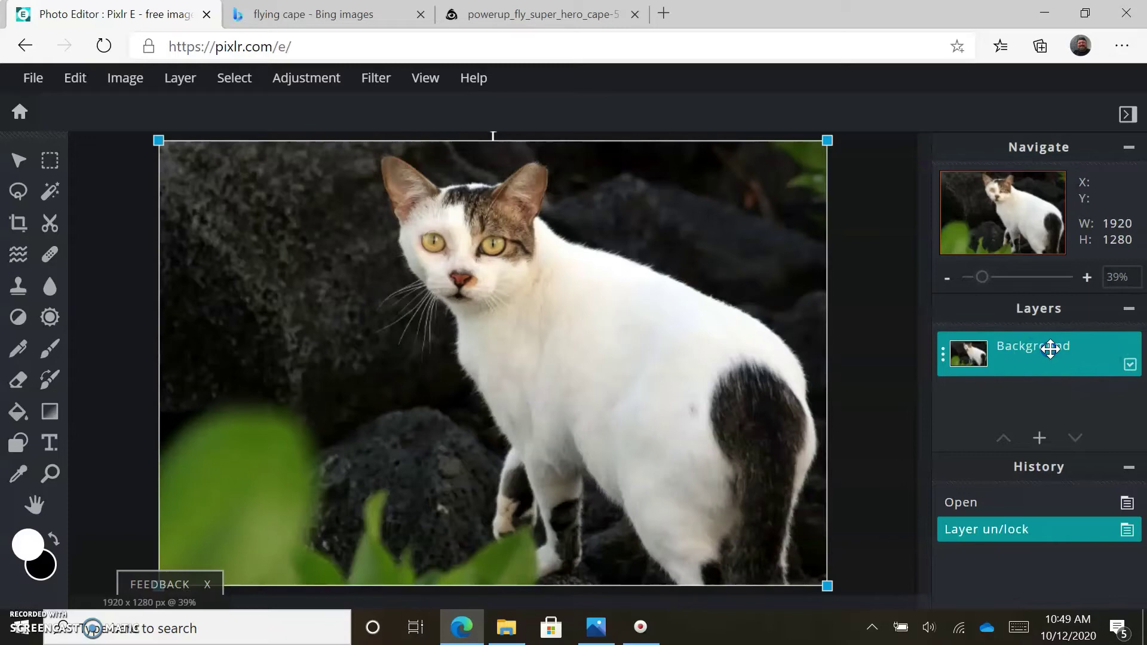
click(943, 355)
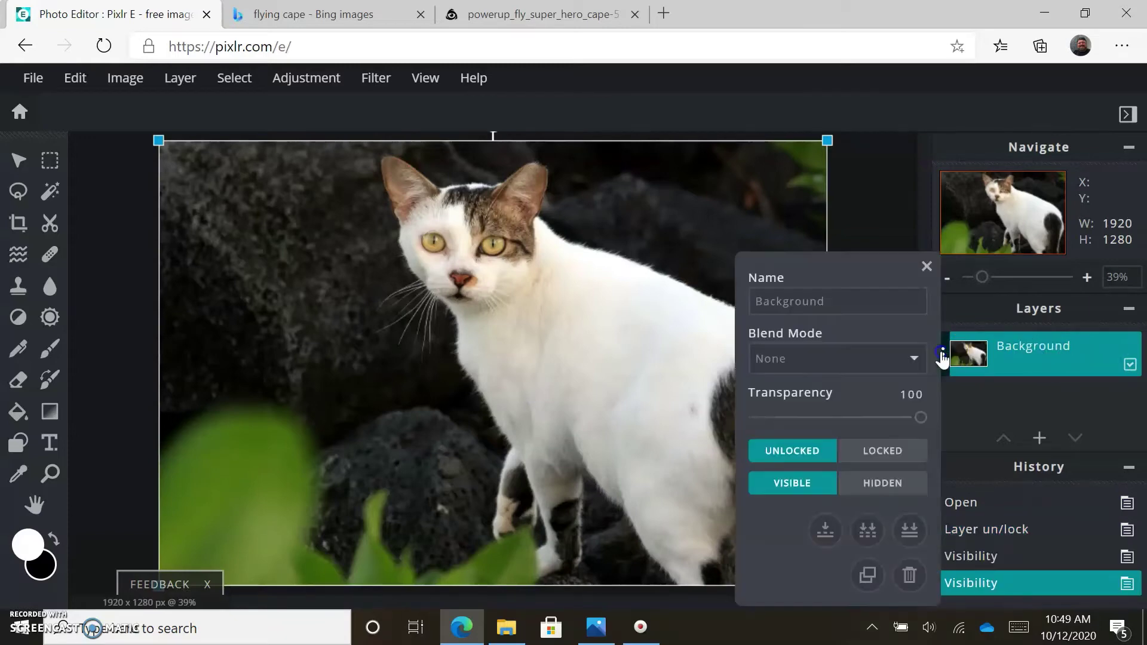
click(861, 307)
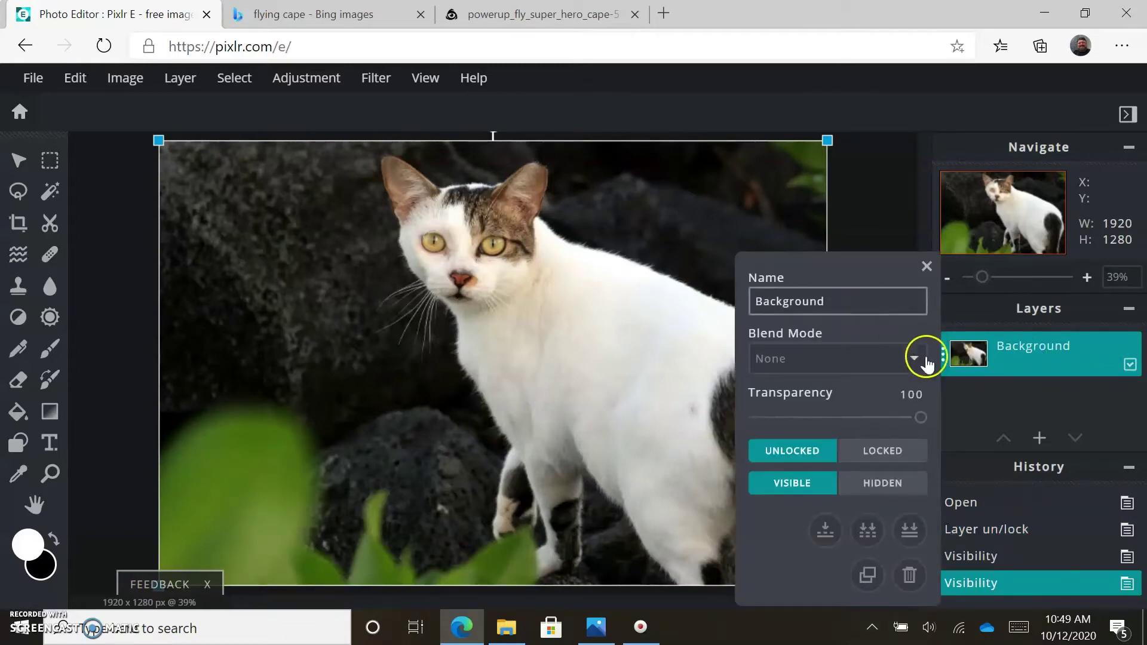
double_click(861, 304)
text(Cat)
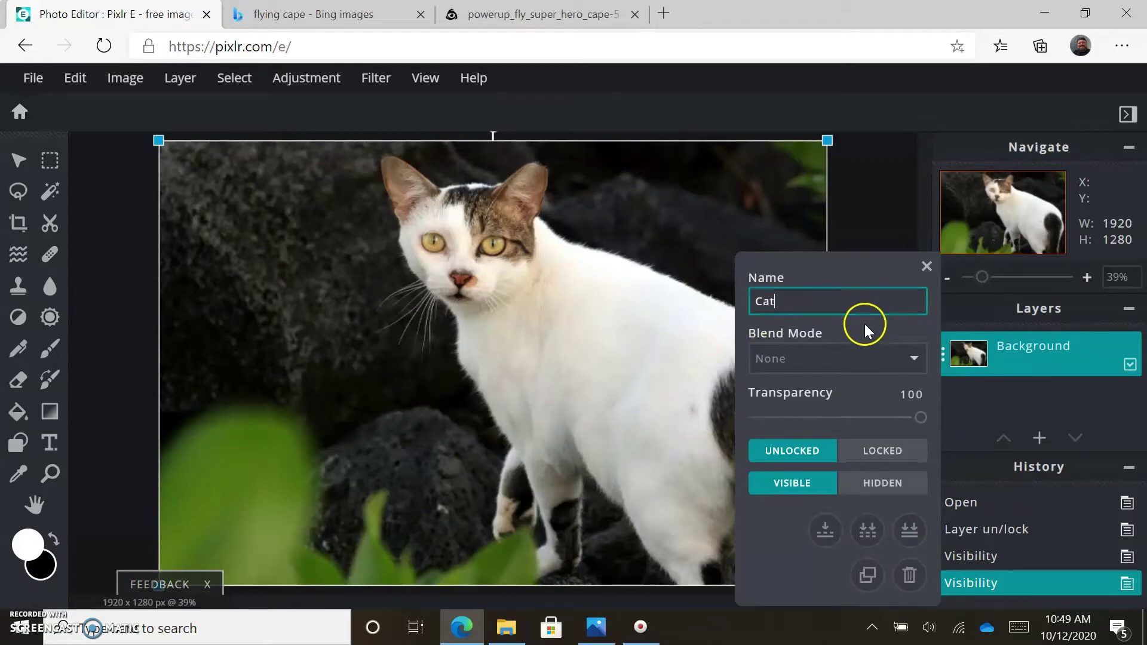
click(1048, 357)
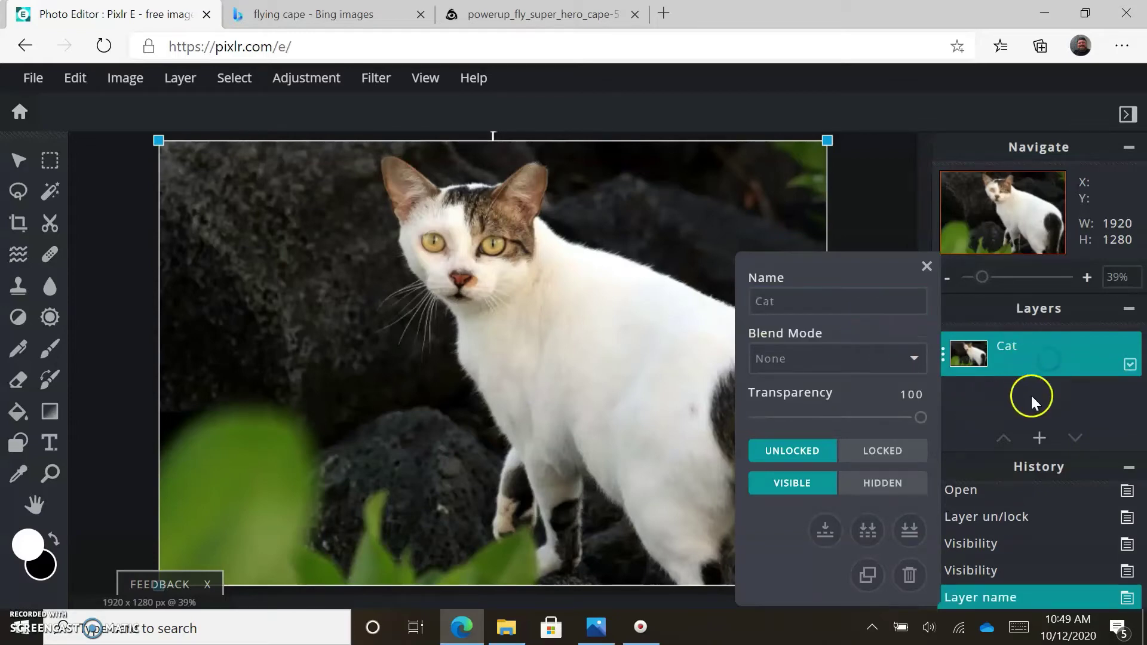
click(925, 264)
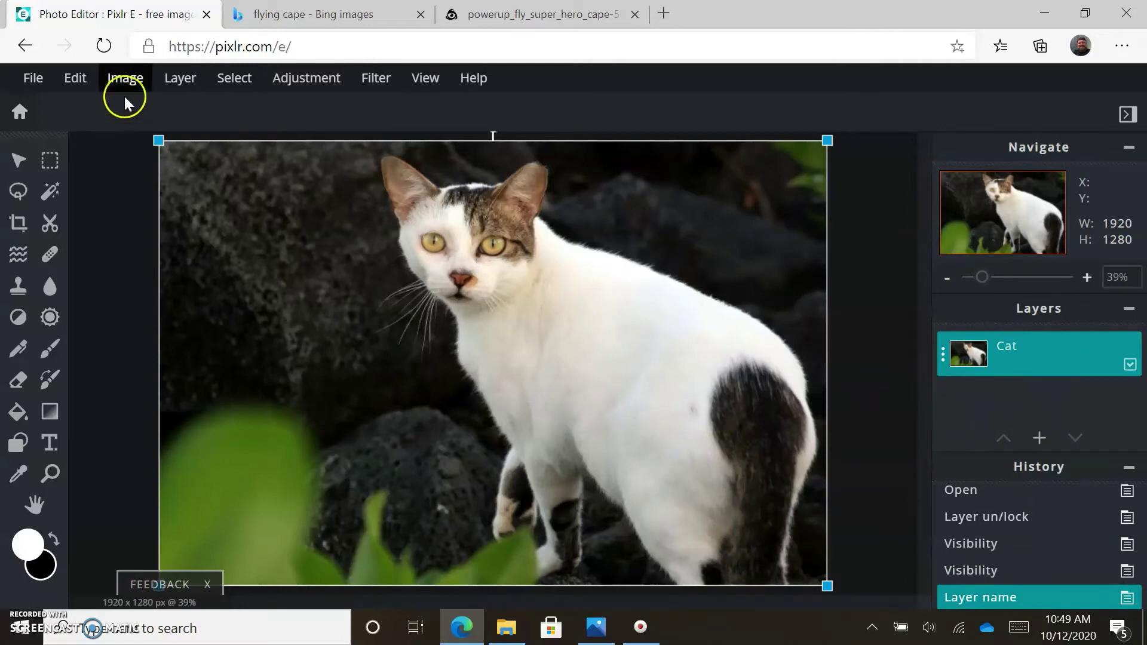
Step: Add the cape URL as a new layer via Layer > Add URL as layer, dragging it onto the cat's back
click(181, 79)
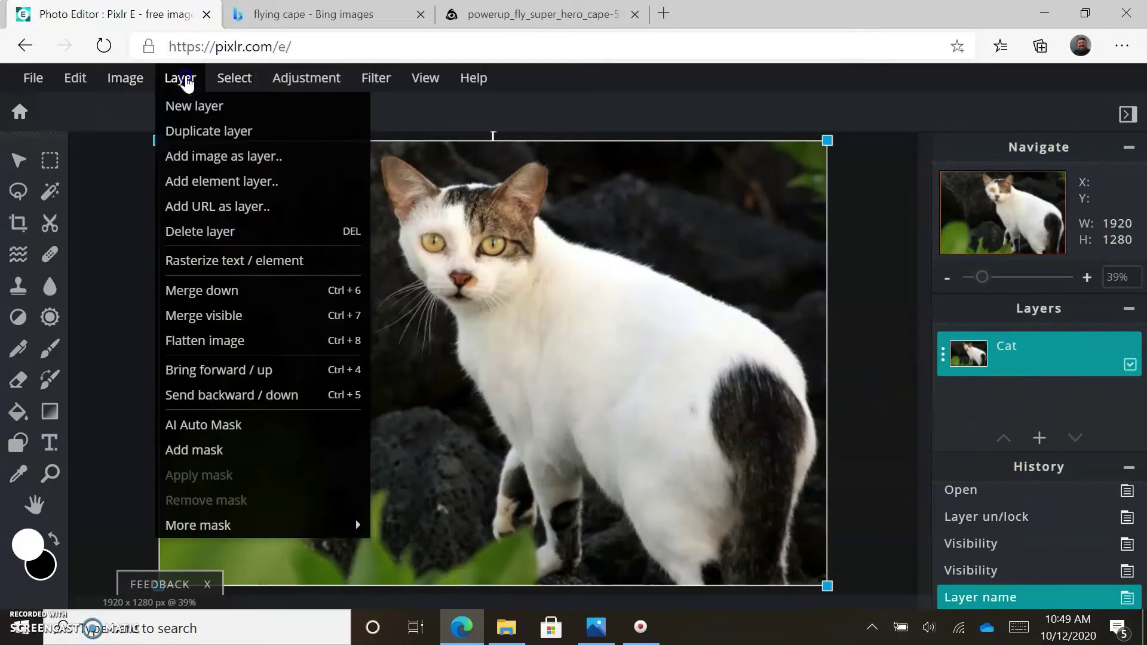
click(187, 80)
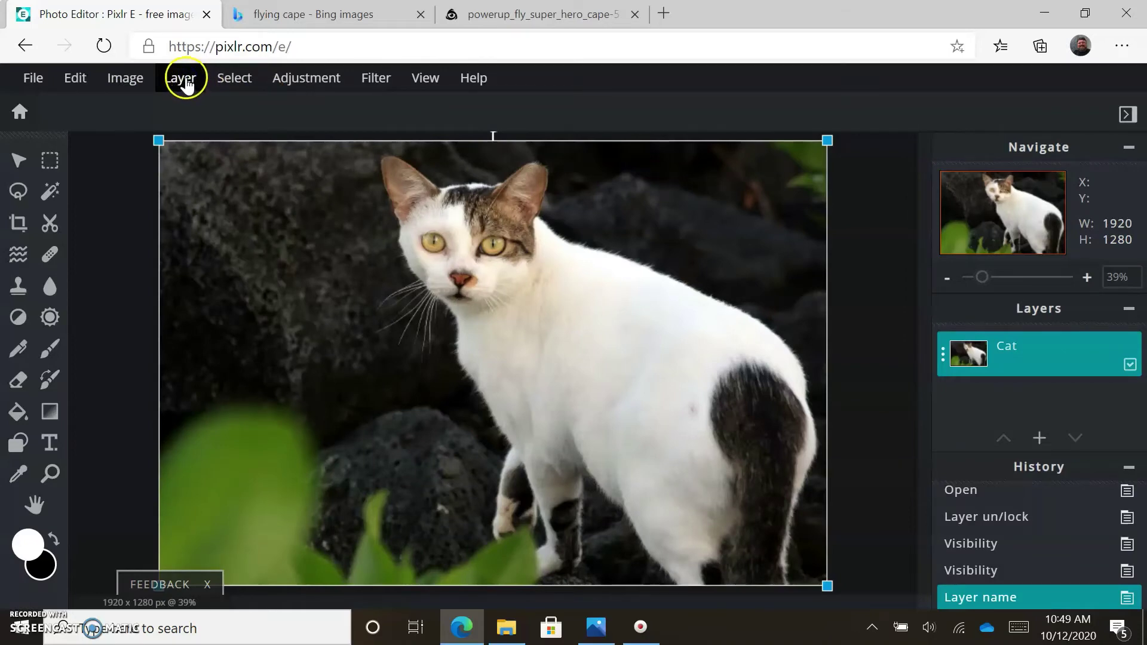
click(186, 81)
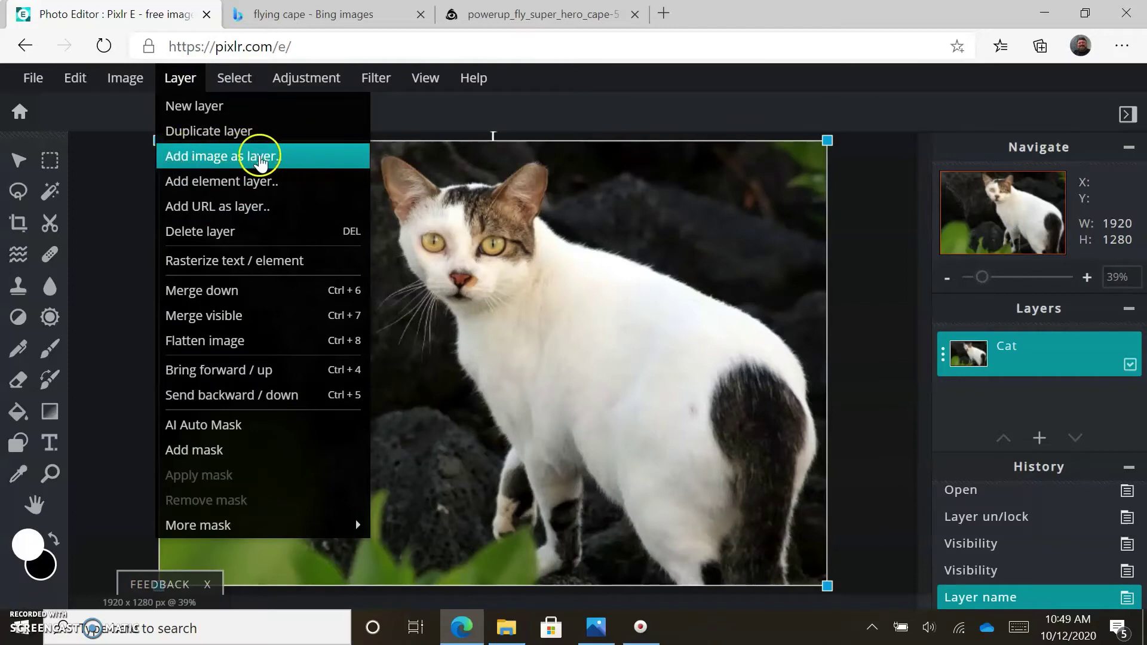
click(210, 206)
click(457, 348)
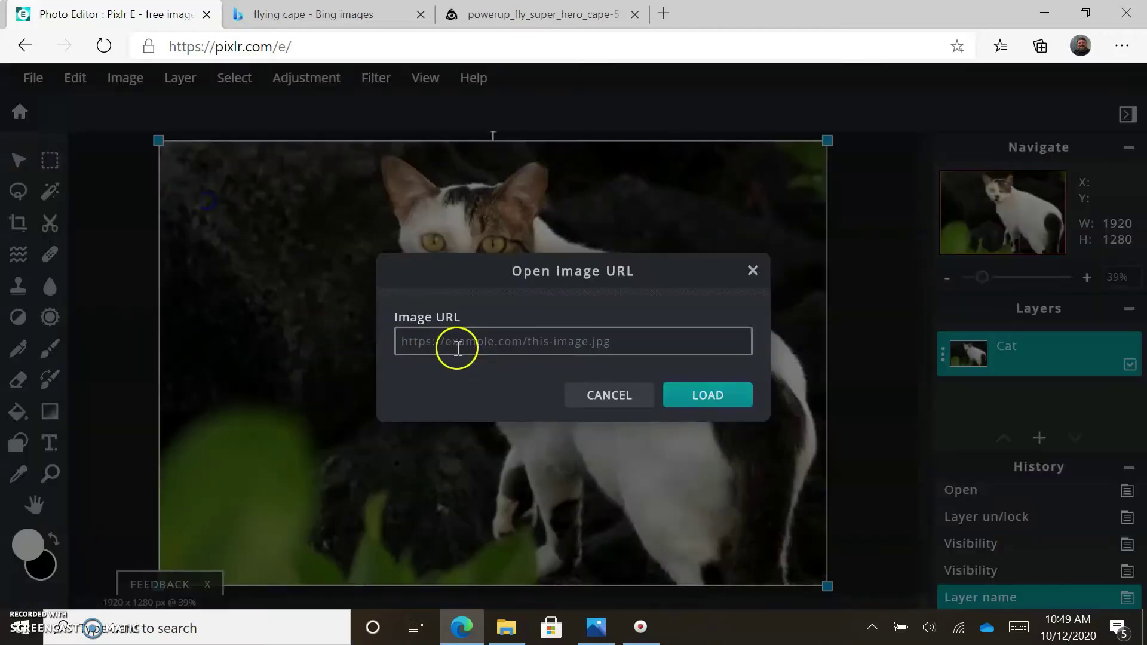
right_click(452, 342)
click(478, 392)
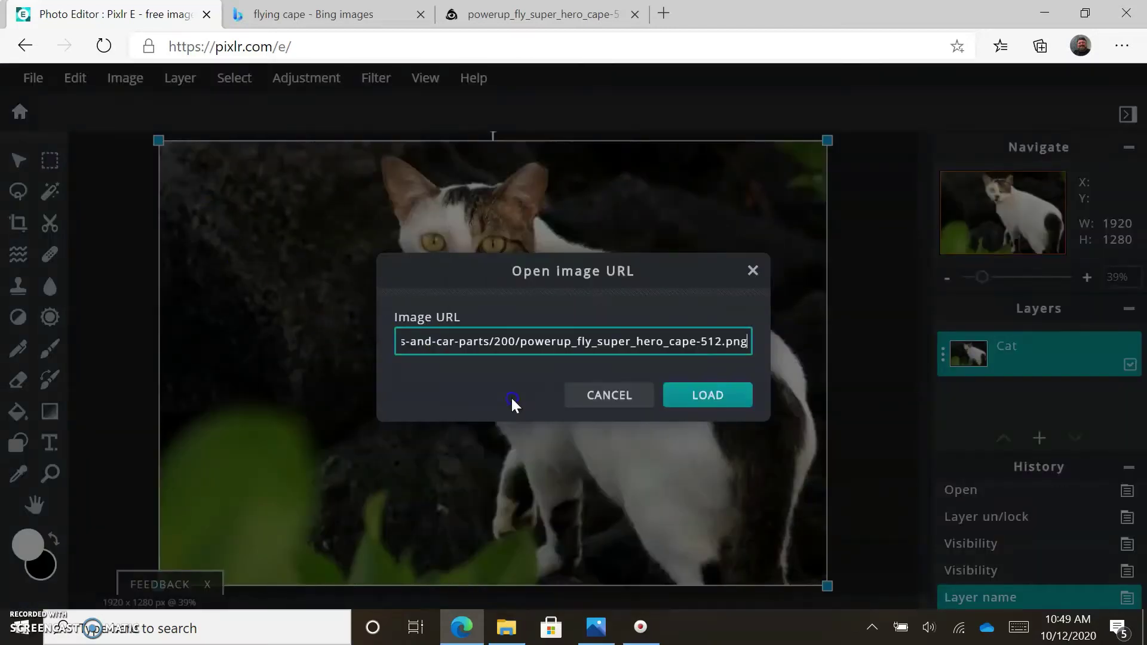
click(675, 394)
drag(485, 388, 610, 346)
Step: Rotate the cape counter-clockwise and enlarge it over the cat's back
click(610, 210)
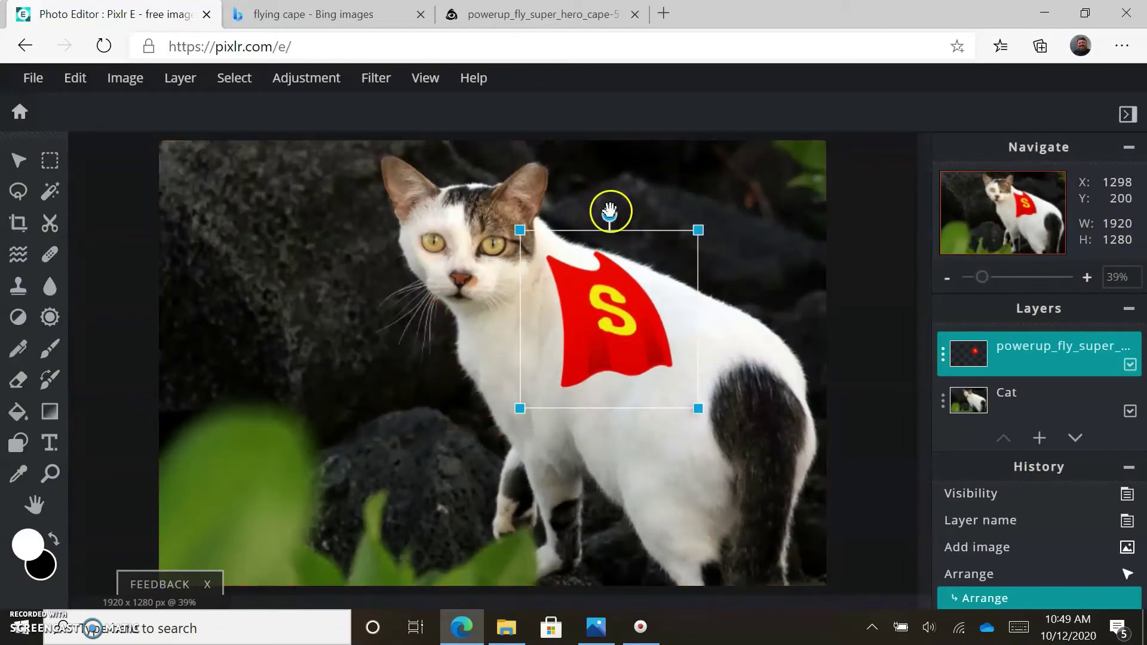
drag(609, 214, 589, 216)
click(678, 214)
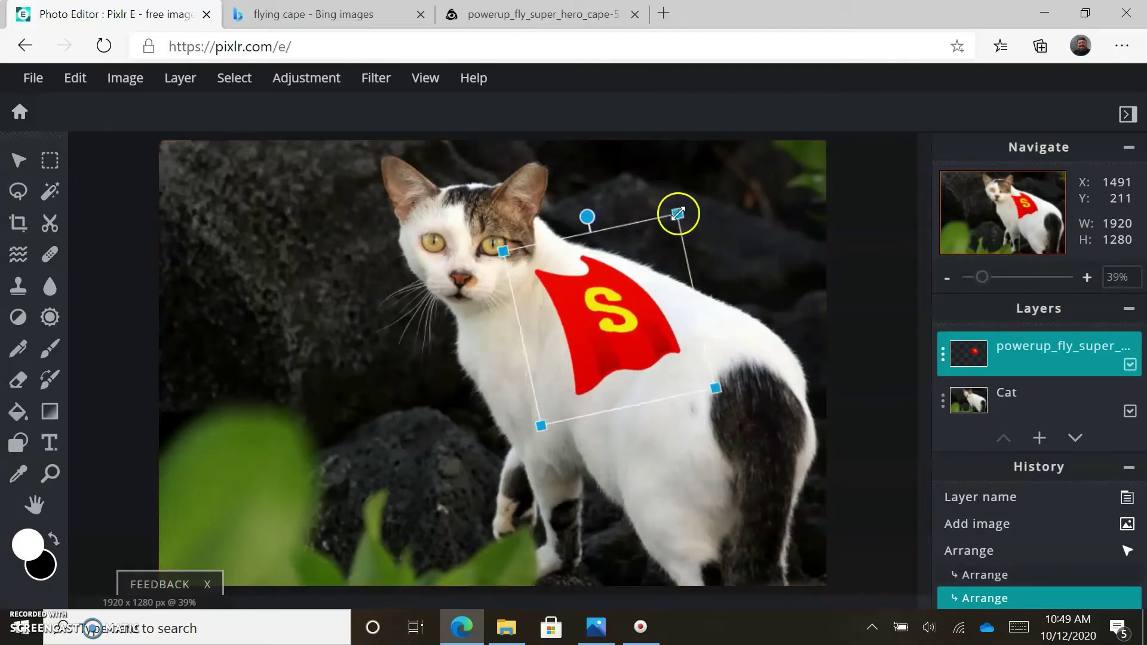
drag(677, 213, 750, 131)
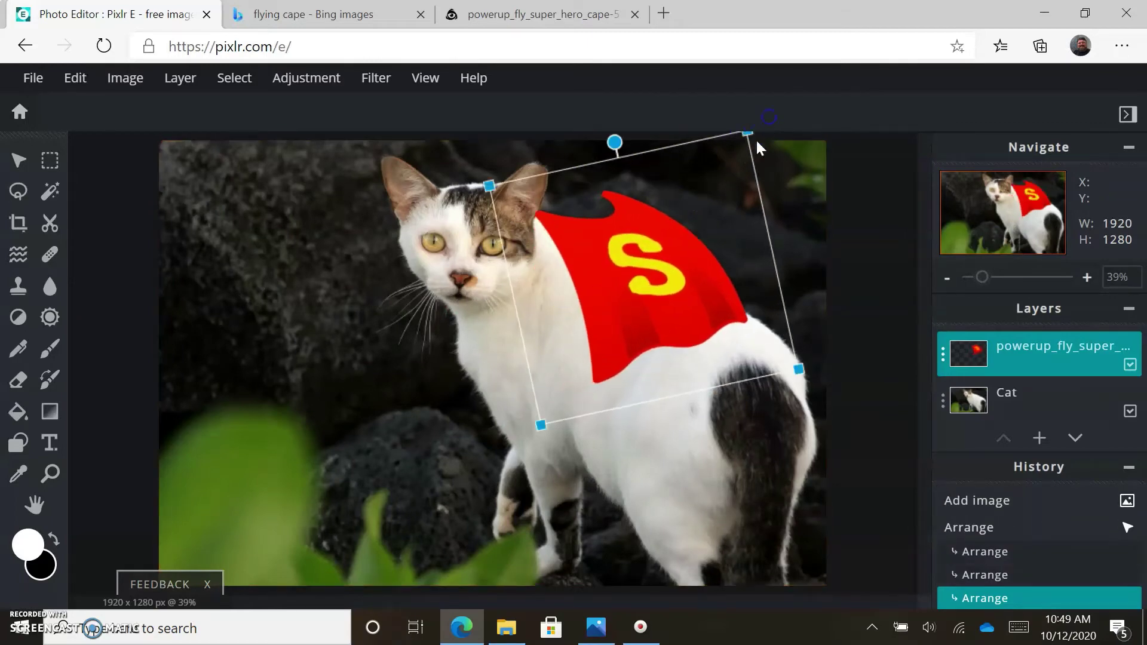
click(568, 413)
click(607, 317)
key(ctrl+z)
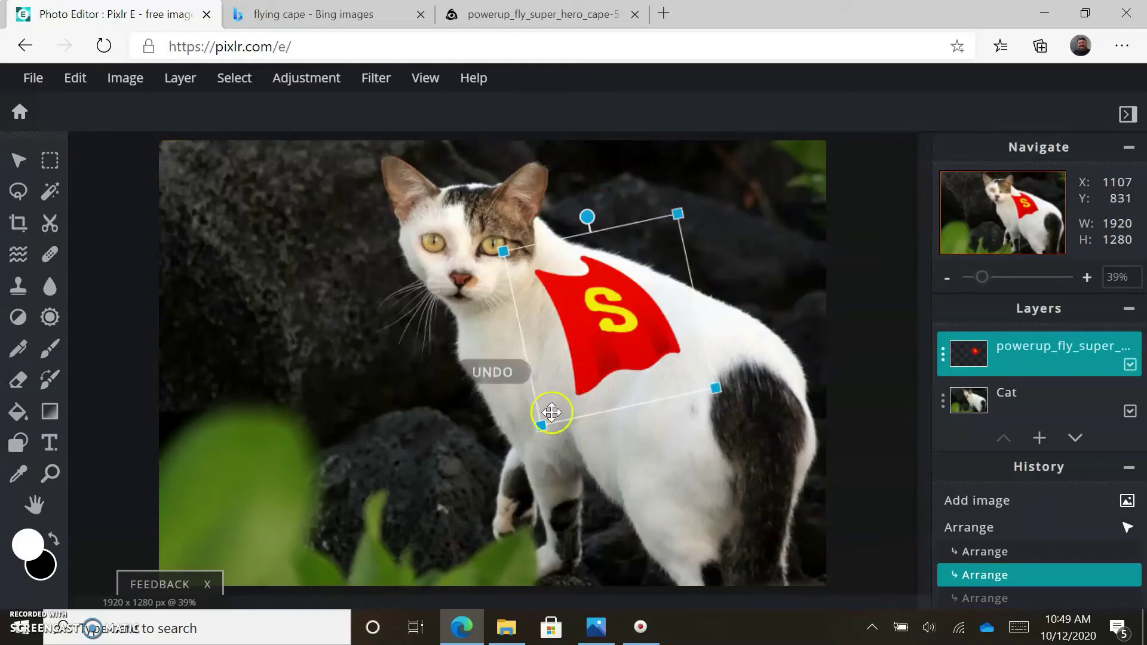
drag(543, 423, 478, 558)
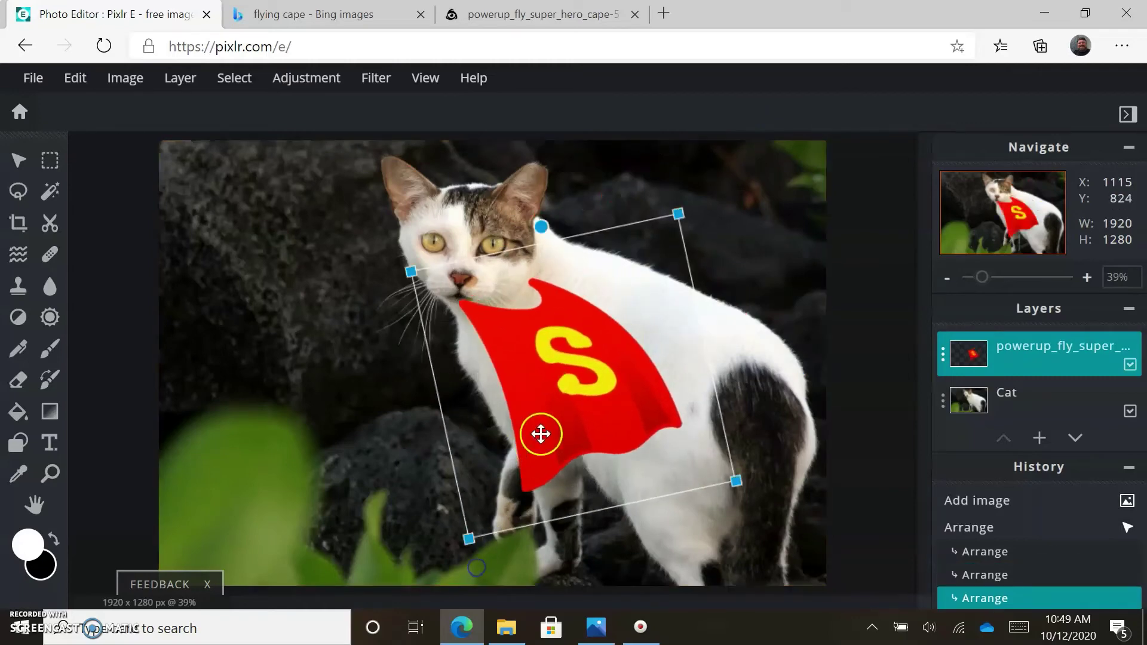
drag(540, 433, 630, 395)
click(745, 174)
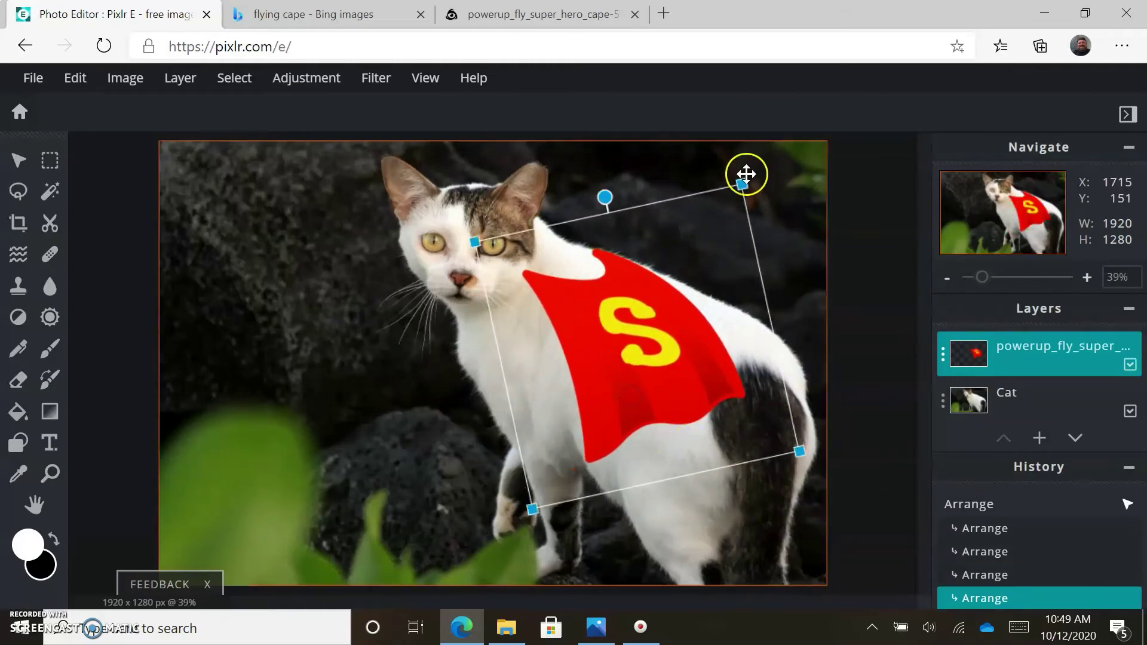
Step: Tilt the cape further, enlarge and nudge it into place, then select the Cat layer
click(612, 181)
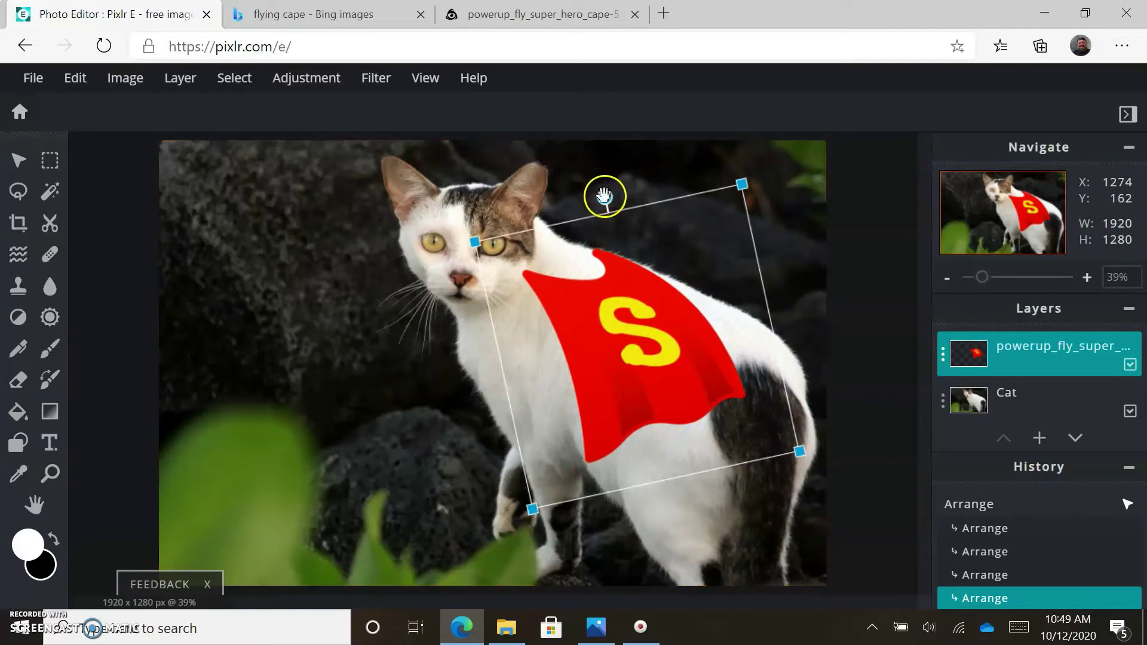
drag(605, 192, 579, 202)
click(701, 179)
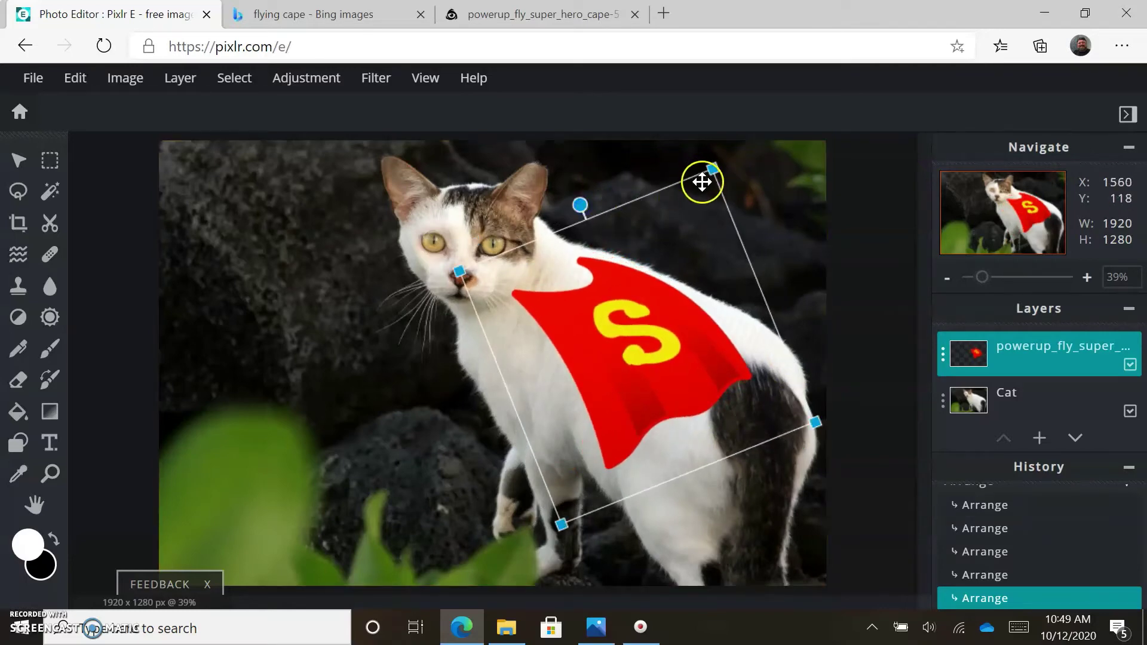
click(639, 363)
drag(639, 363, 654, 350)
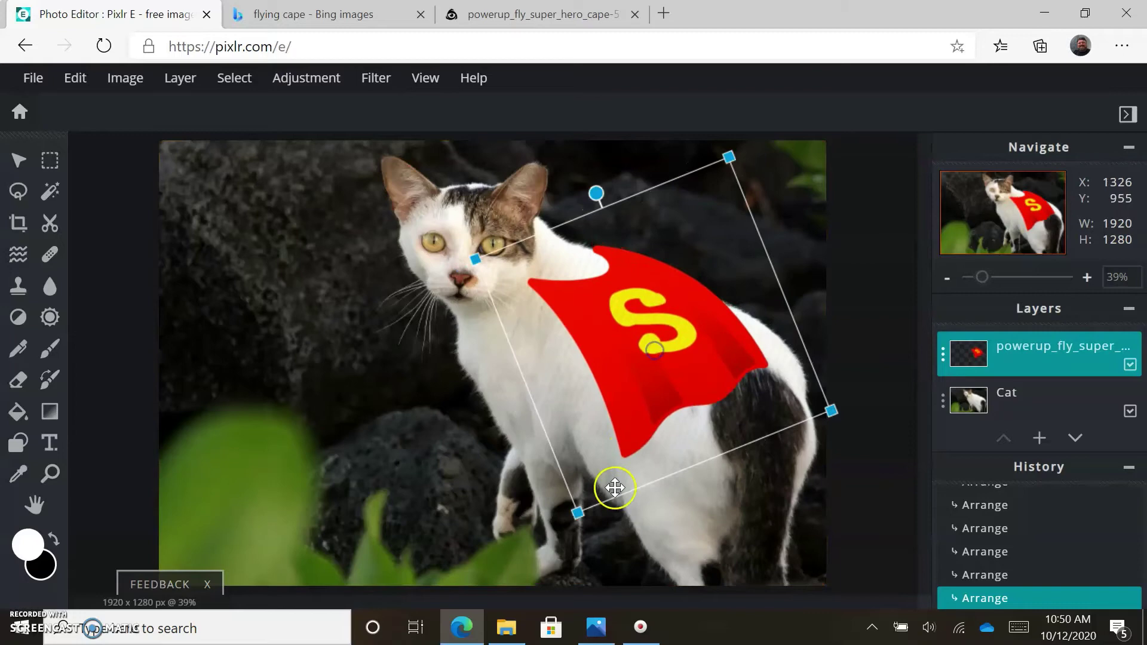
drag(577, 515, 540, 594)
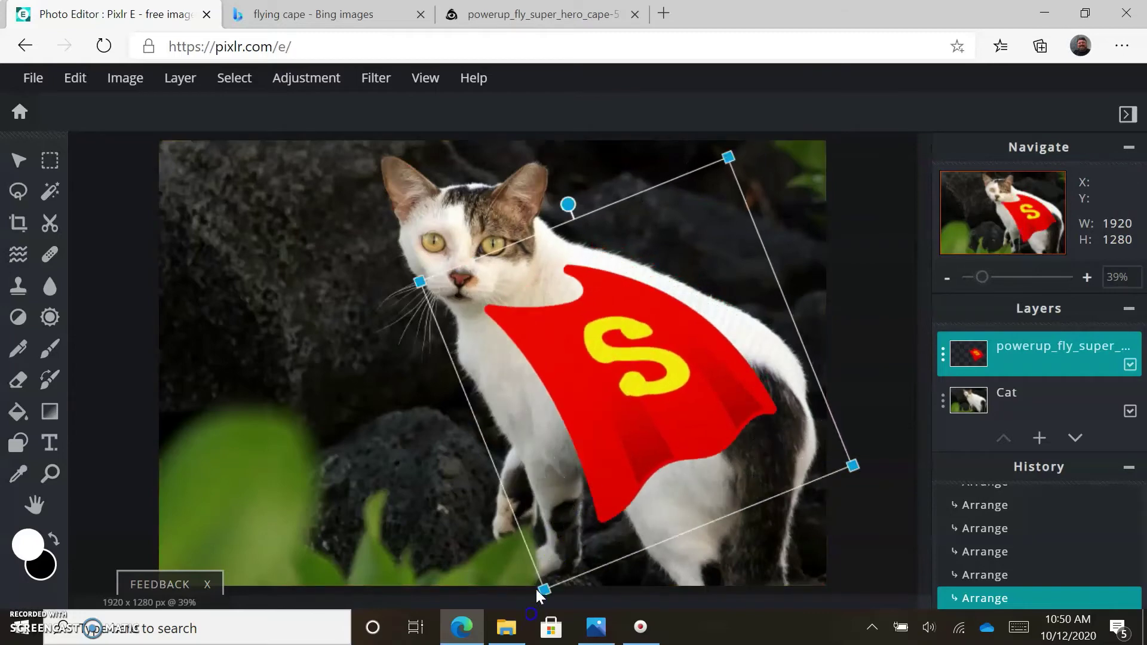
drag(651, 405, 687, 382)
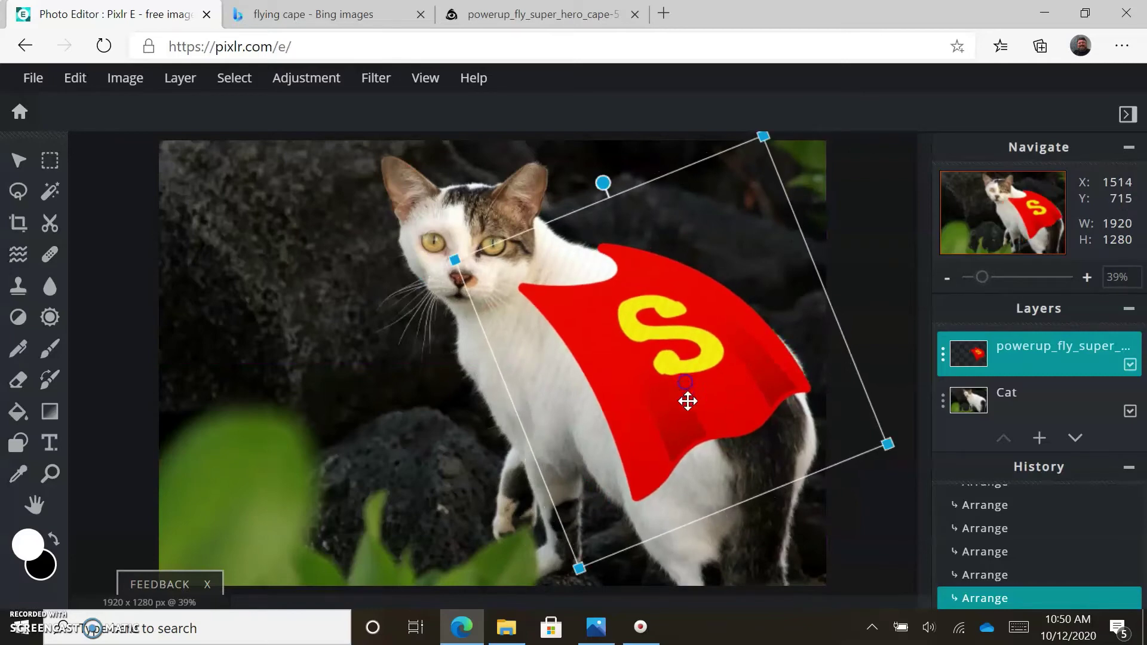
click(359, 393)
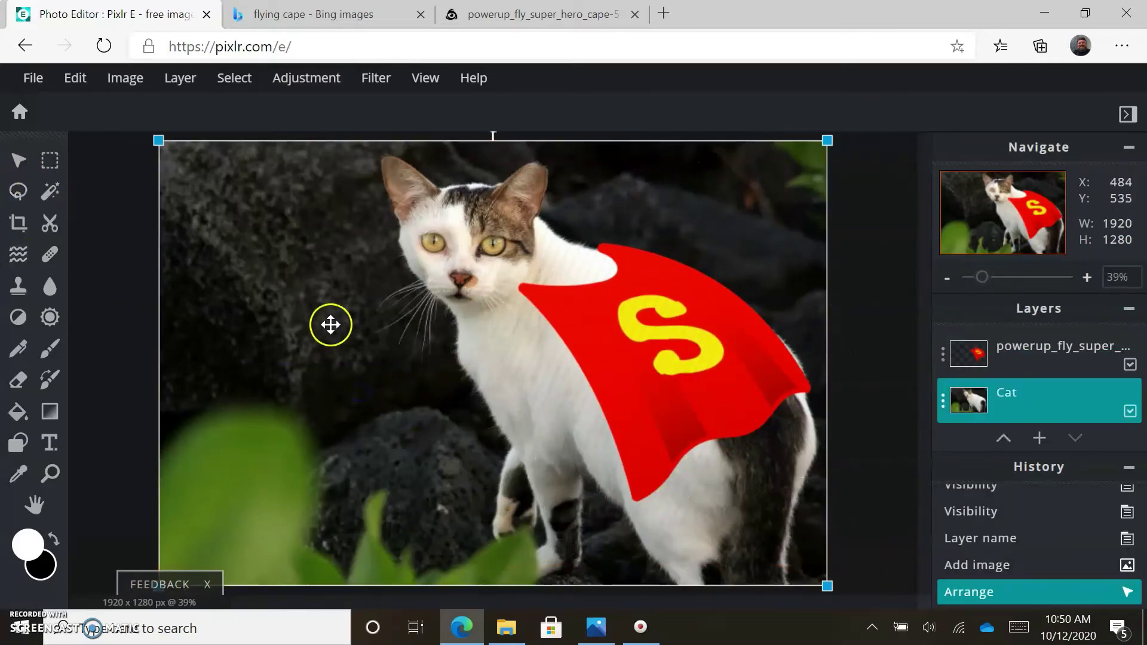
Step: Close the cape image tab and search Bing Images for 'hero mask'
click(500, 13)
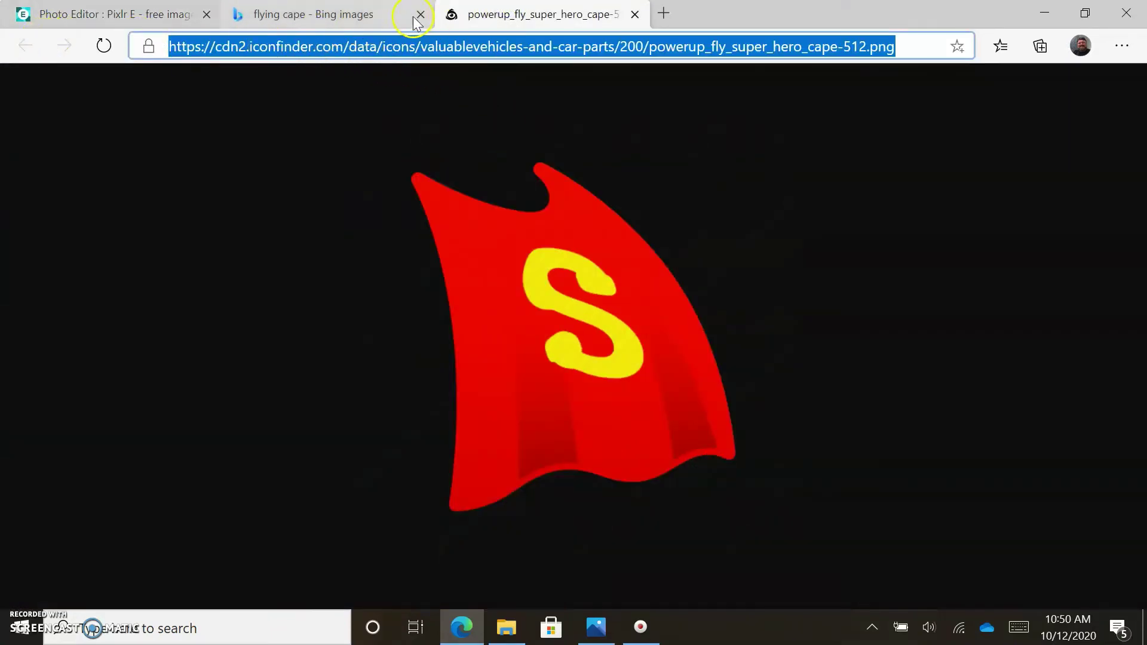
click(635, 14)
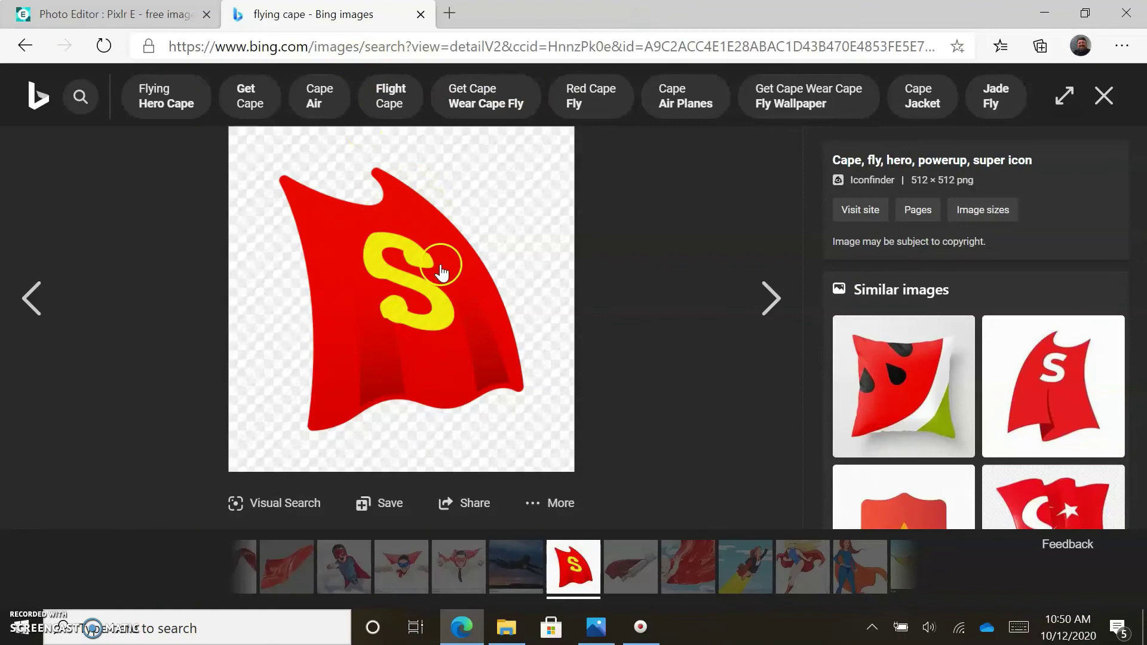
click(23, 47)
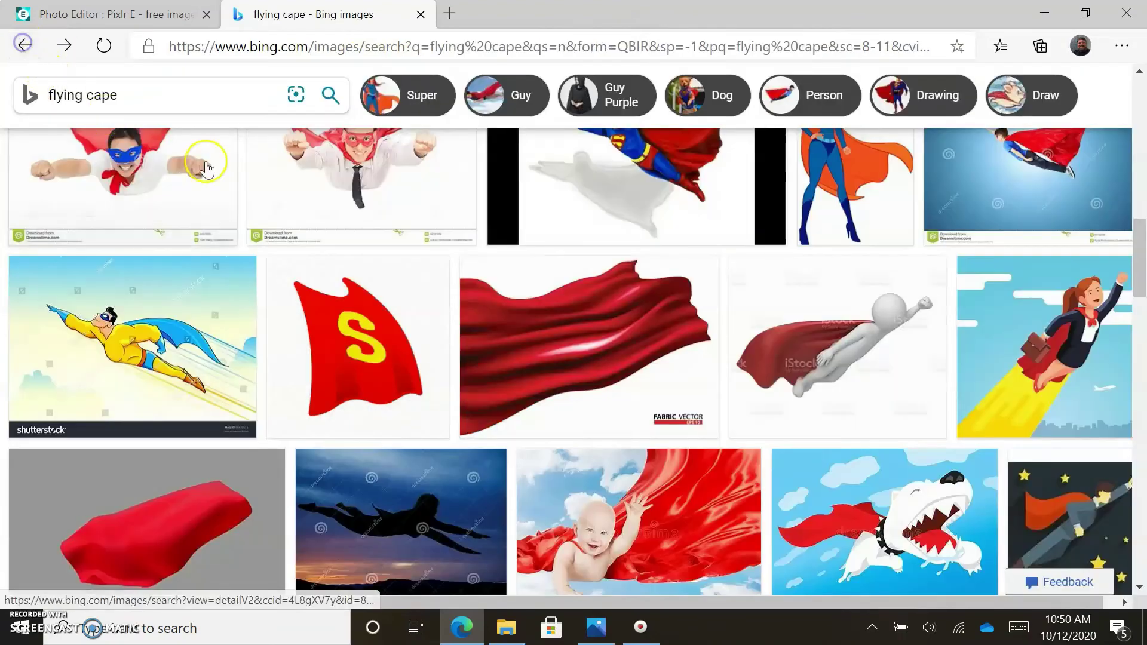
scroll(375, 287, up, 10)
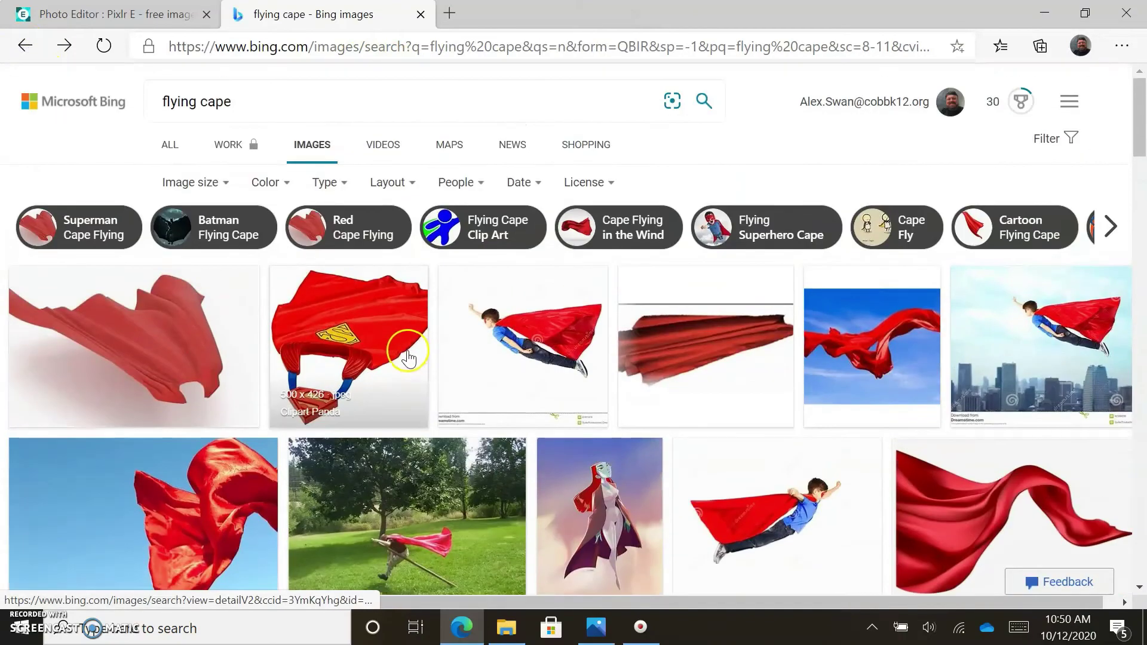
click(230, 102)
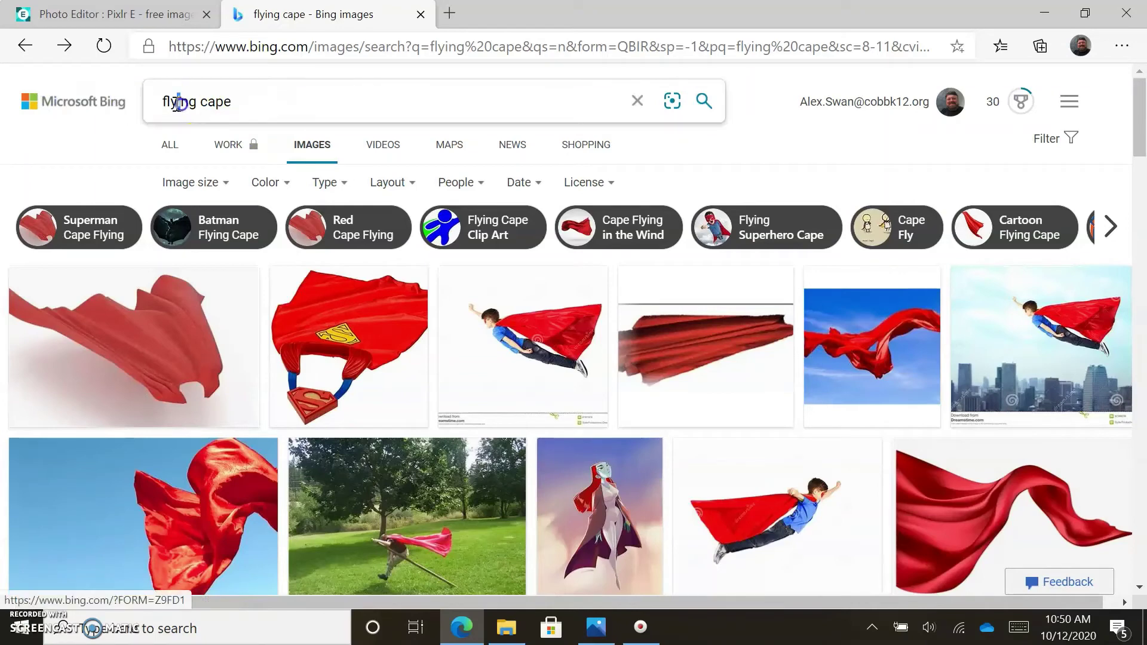
click(221, 102)
drag(221, 102, 153, 102)
text(her)
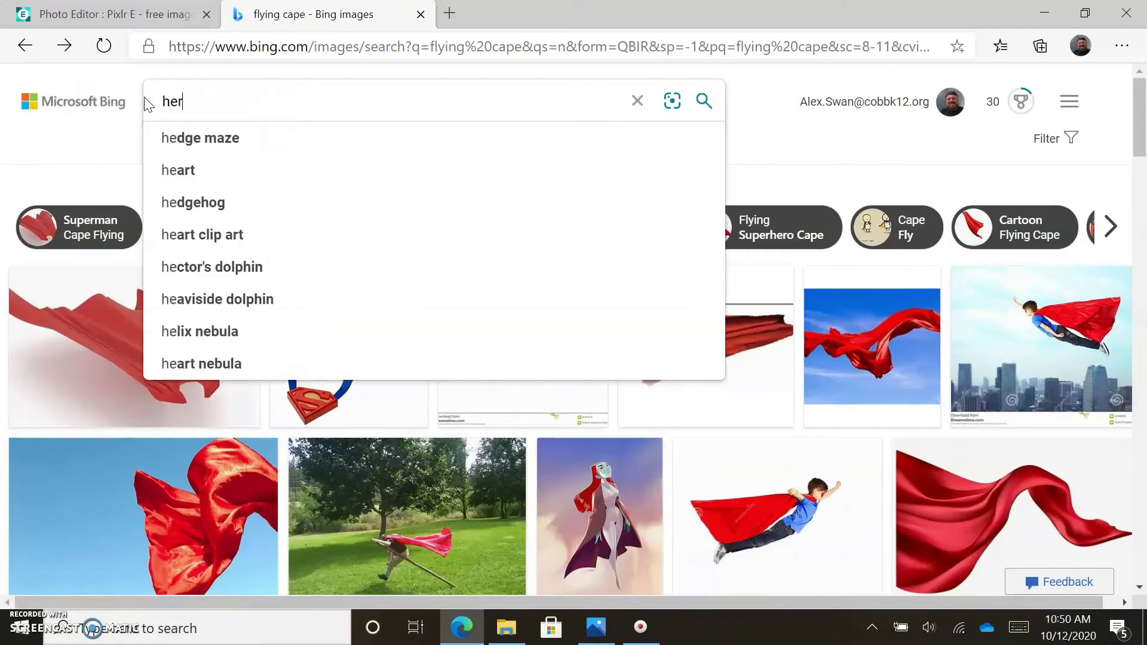
text(o mask)
key(Return)
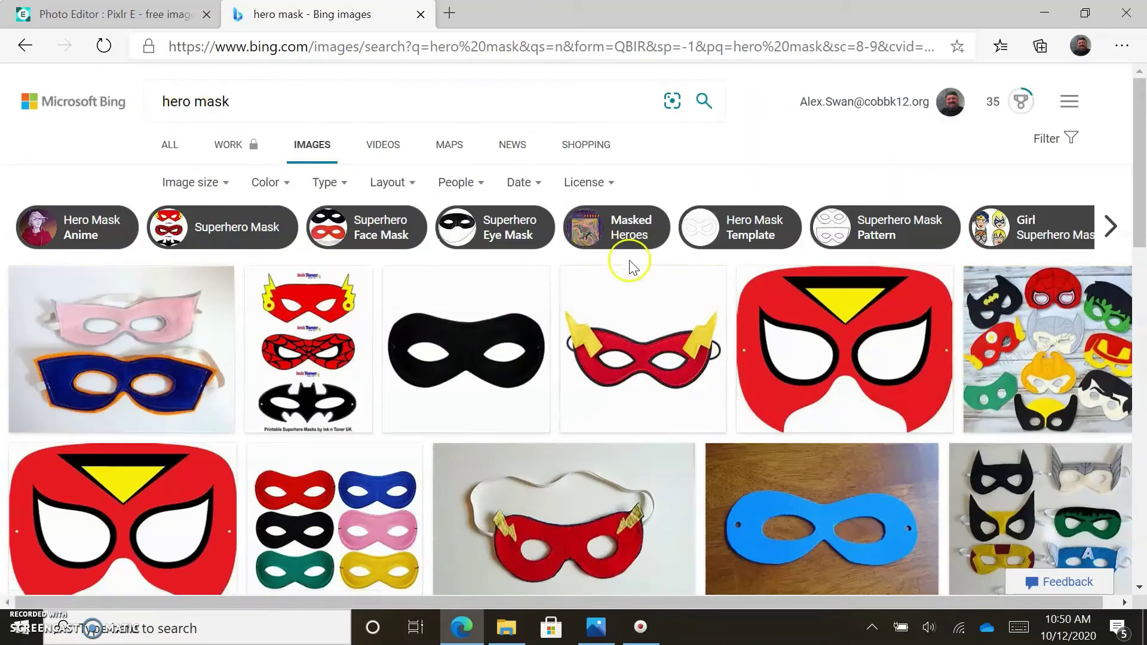
Step: Open the red domino mask result in detail view
scroll(639, 275, down, 8)
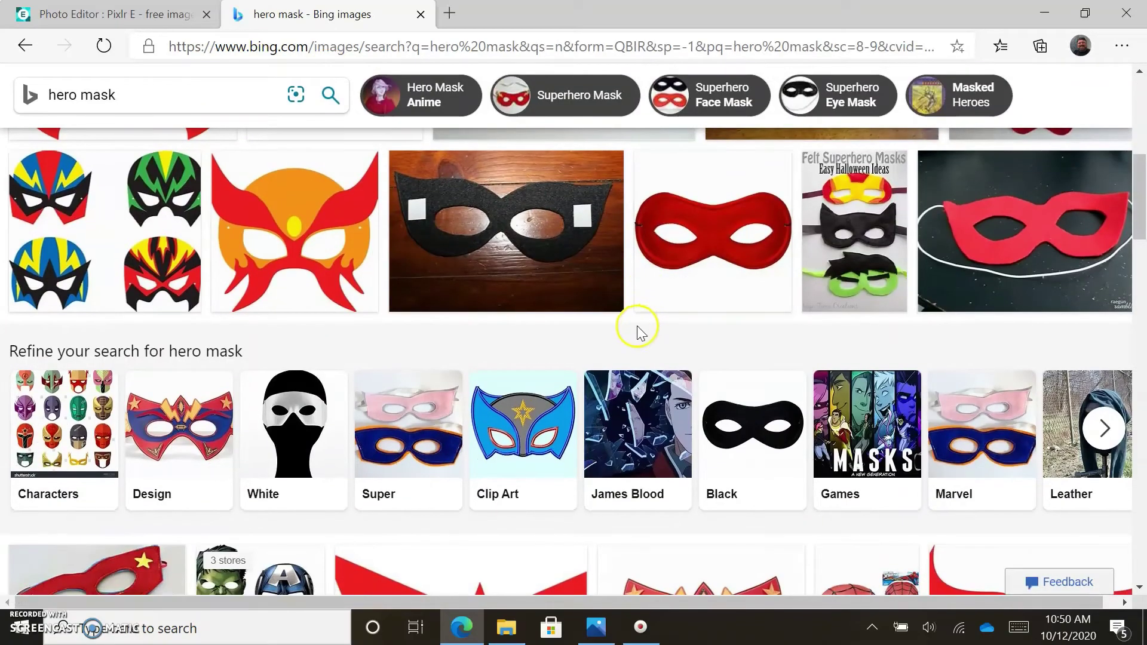
scroll(634, 331, down, 2)
key(alt+Left)
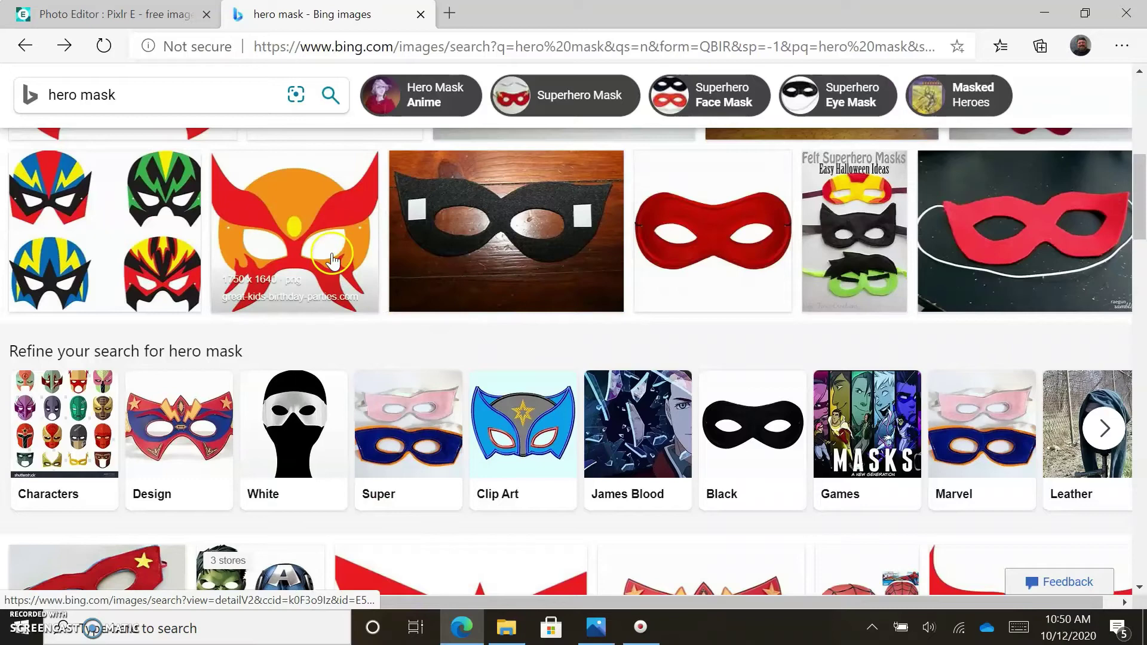
click(717, 292)
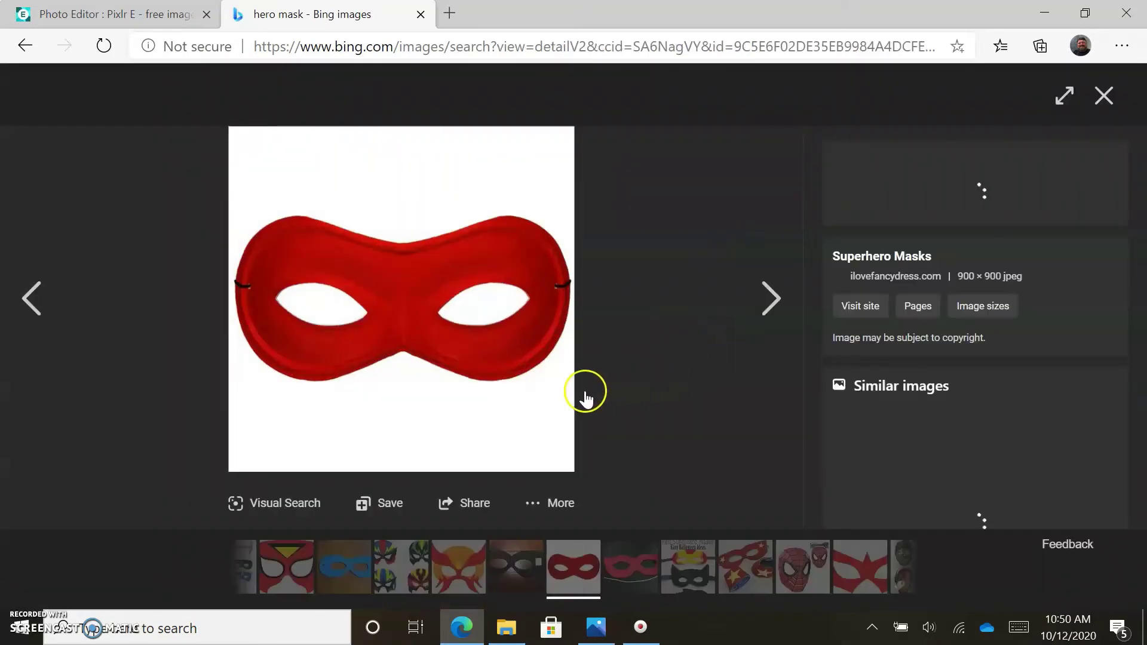
Step: Open the full-size mask-900x900.jpg, copy its web address, and return to Pixlr E
click(560, 505)
click(559, 398)
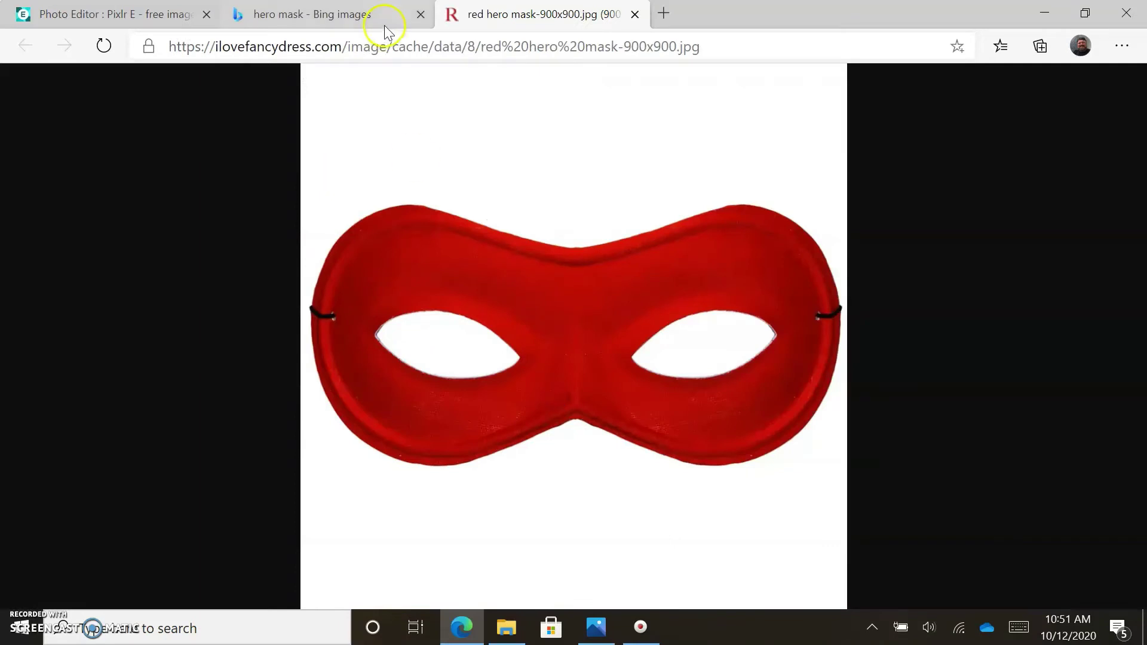
drag(387, 46, 395, 46)
click(392, 46)
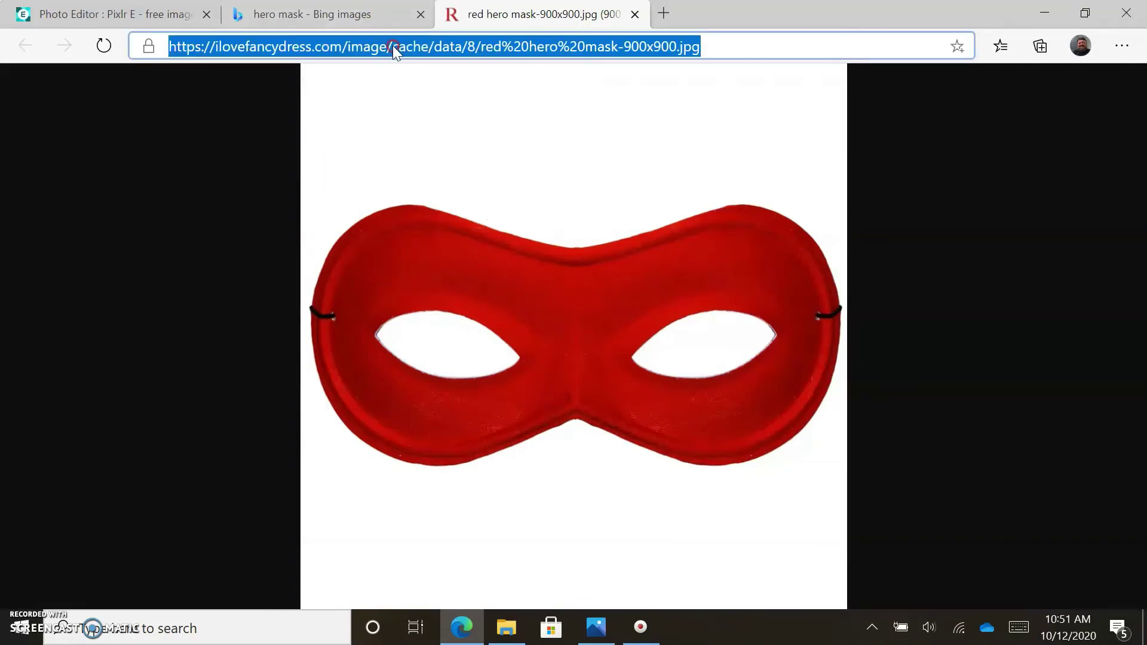
right_click(393, 46)
click(452, 197)
click(325, 14)
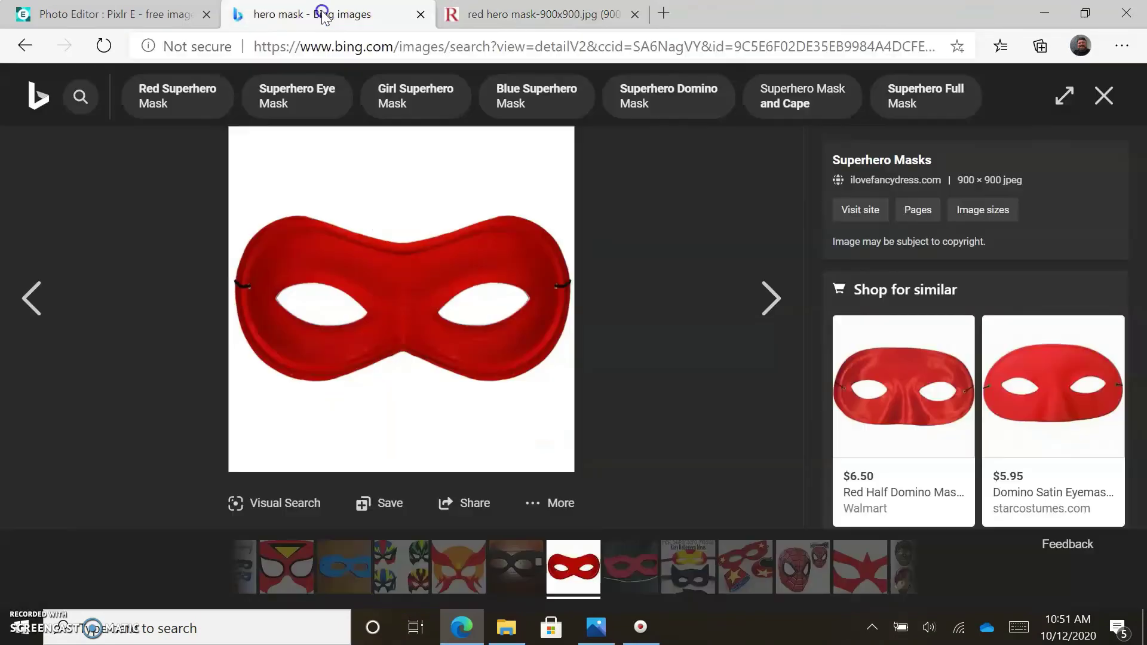
click(144, 9)
click(180, 79)
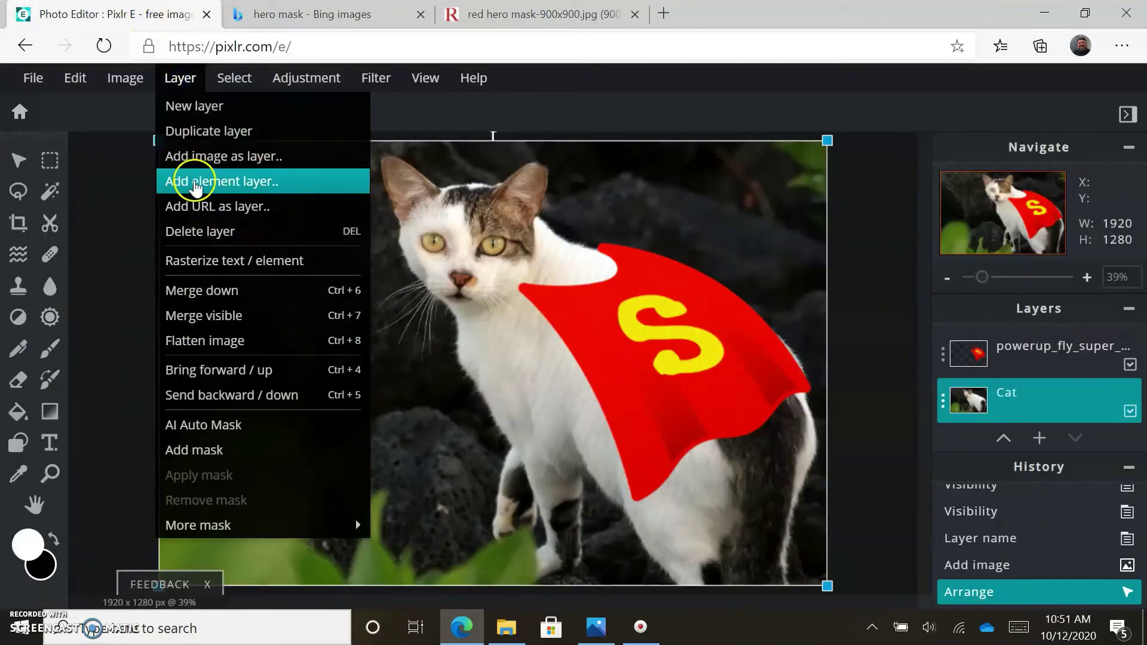
Step: Add the mask URL as a new layer and move it up over the cat's head
click(204, 206)
right_click(470, 339)
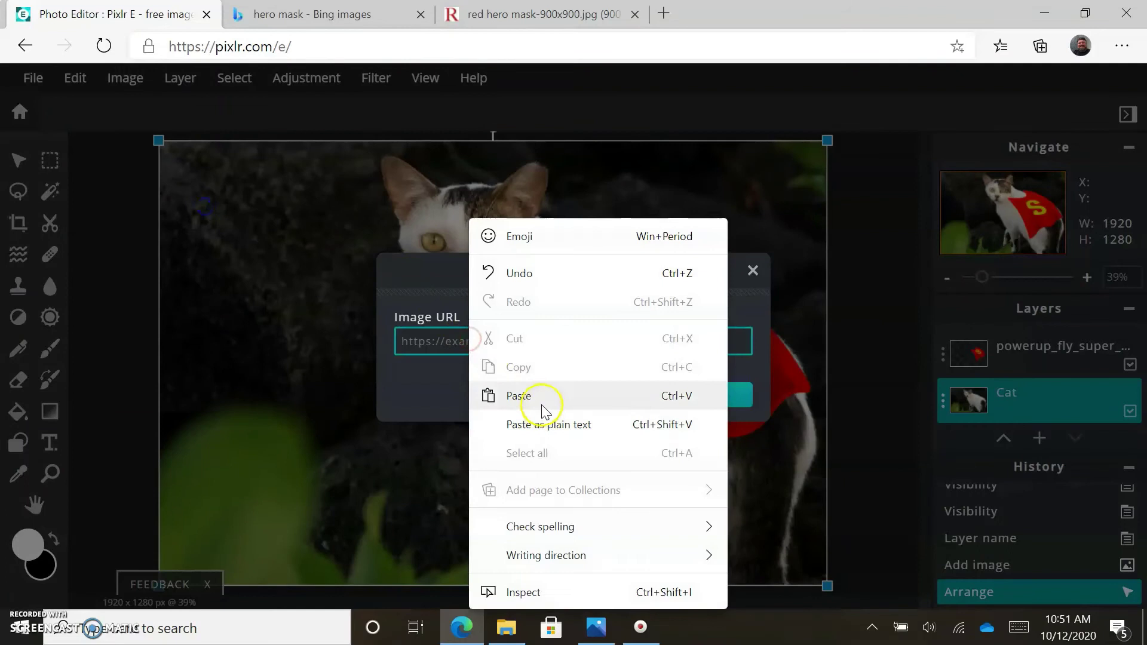
click(540, 397)
click(696, 400)
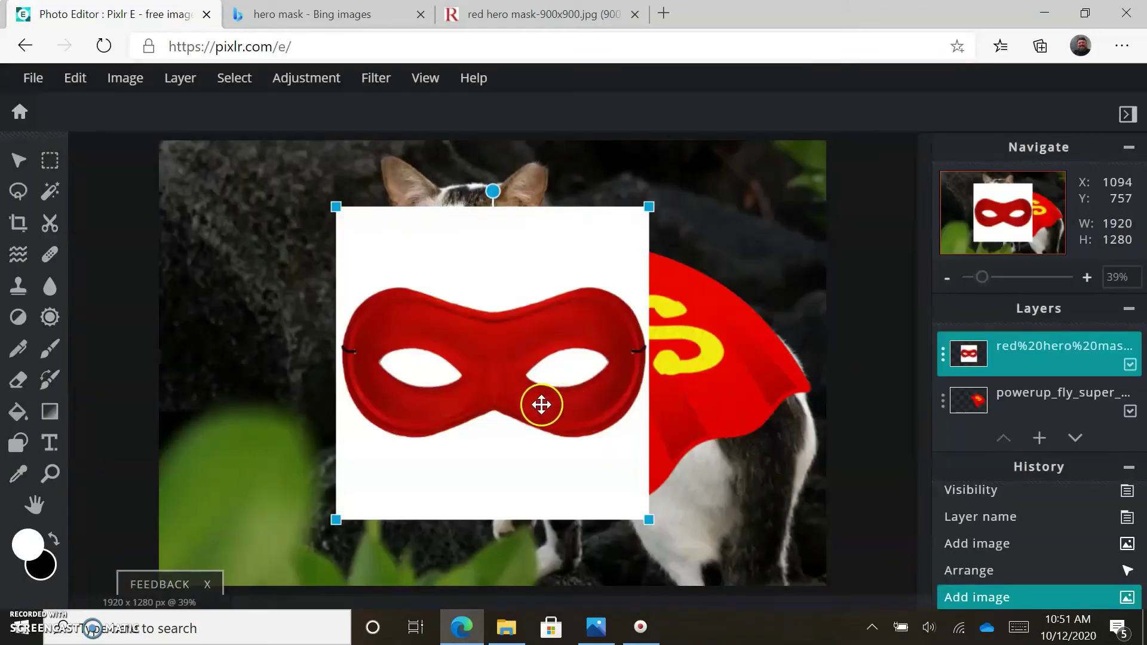
drag(520, 333, 473, 288)
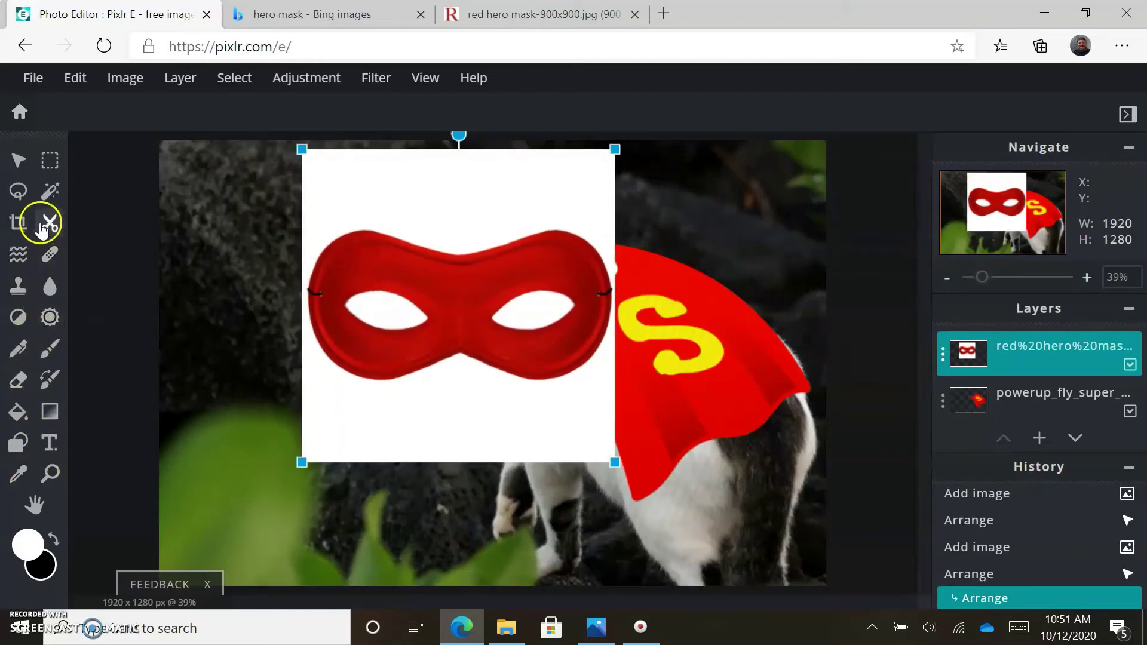
Step: Use the Magic Wand to erase the mask's white background and both white eye holes
click(20, 199)
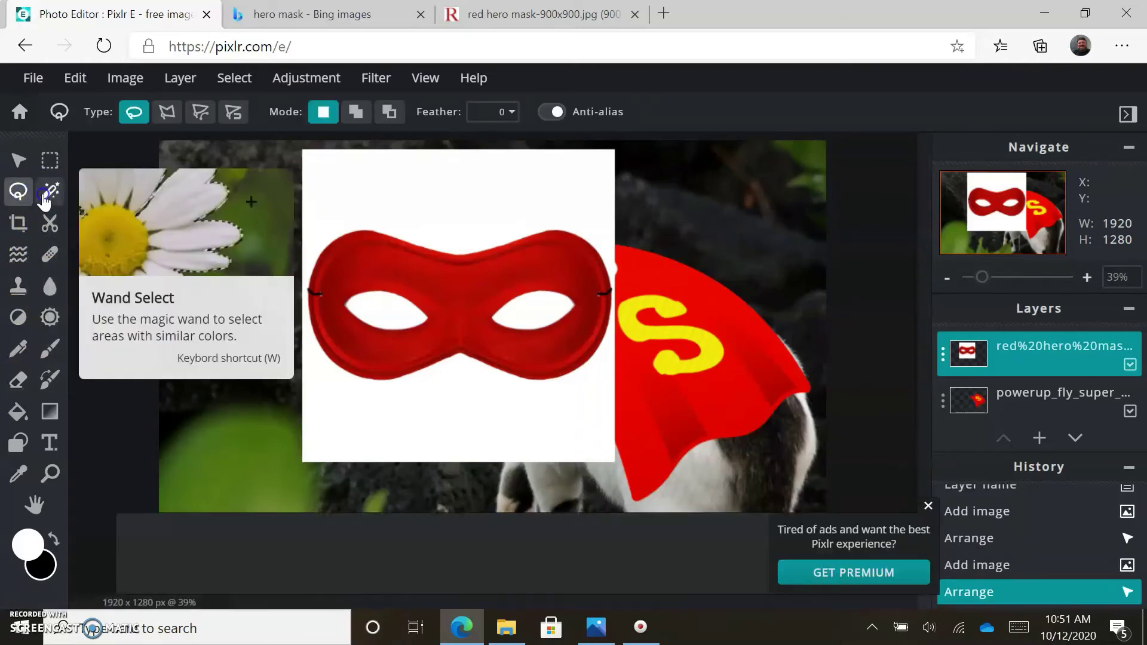
click(47, 200)
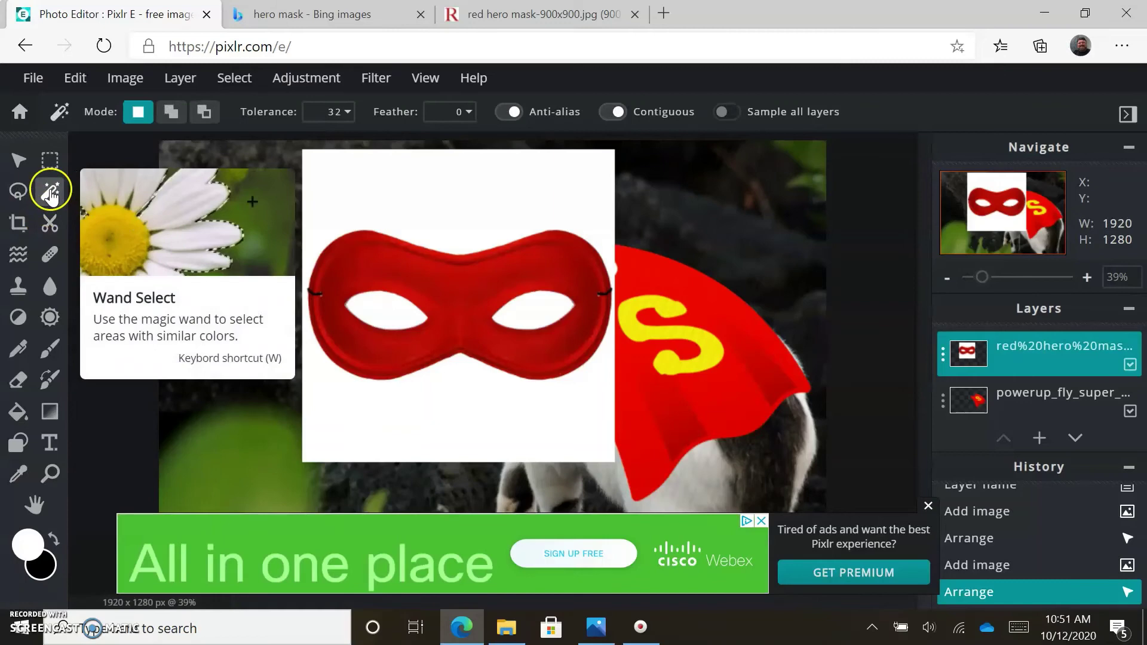
click(340, 187)
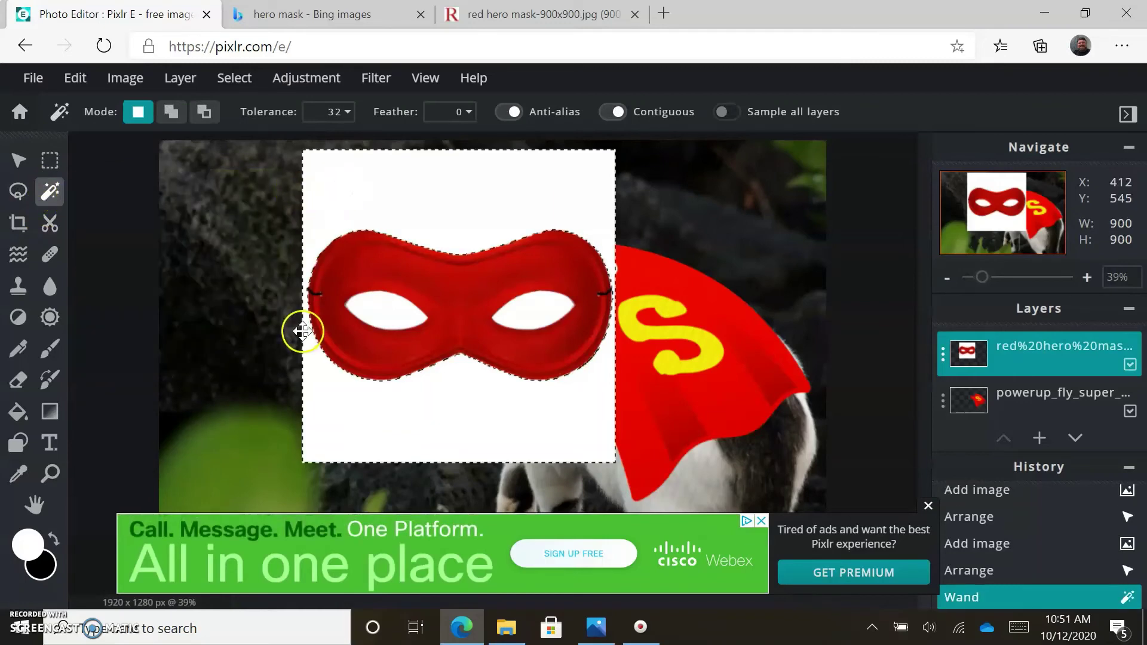
key(Delete)
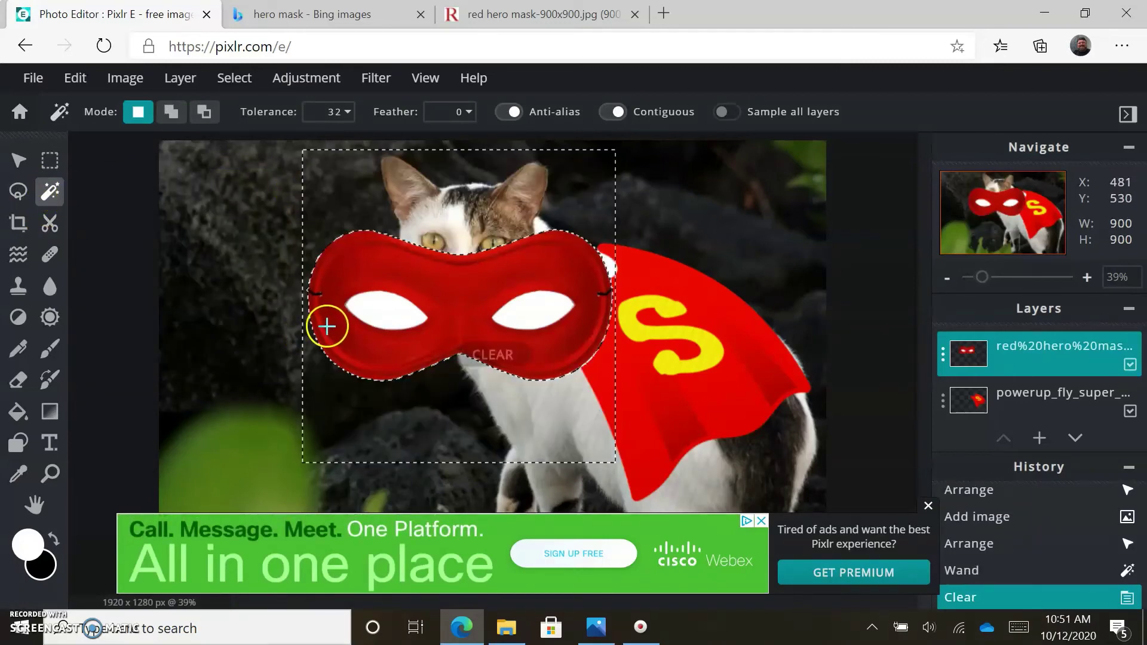
click(381, 307)
key(Delete)
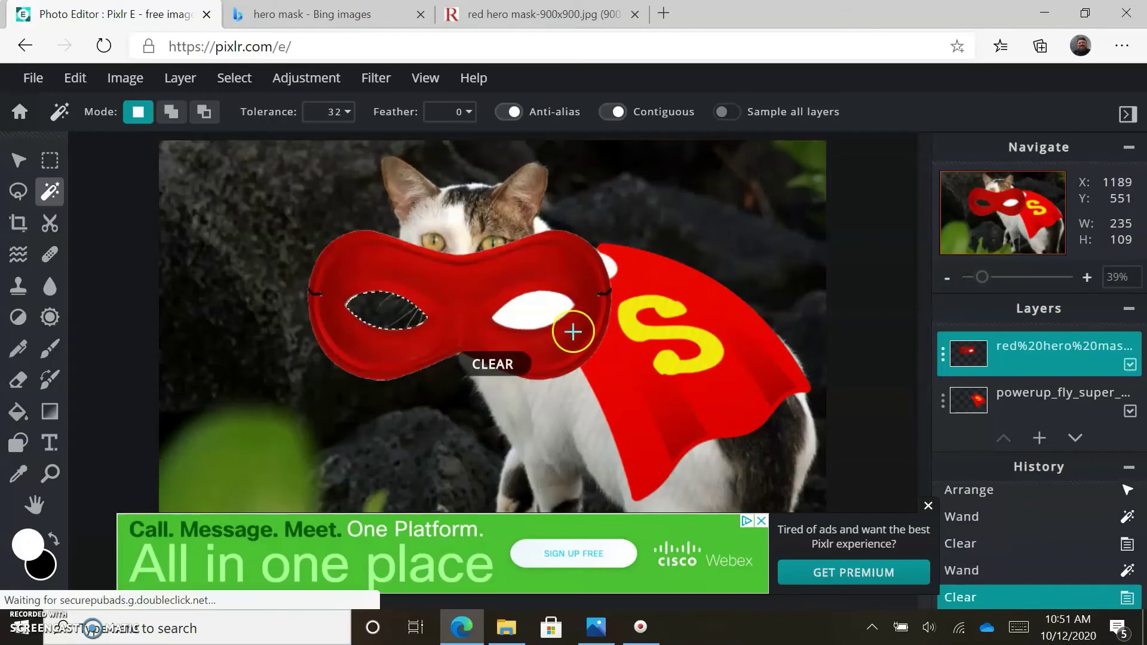
click(540, 310)
key(Delete)
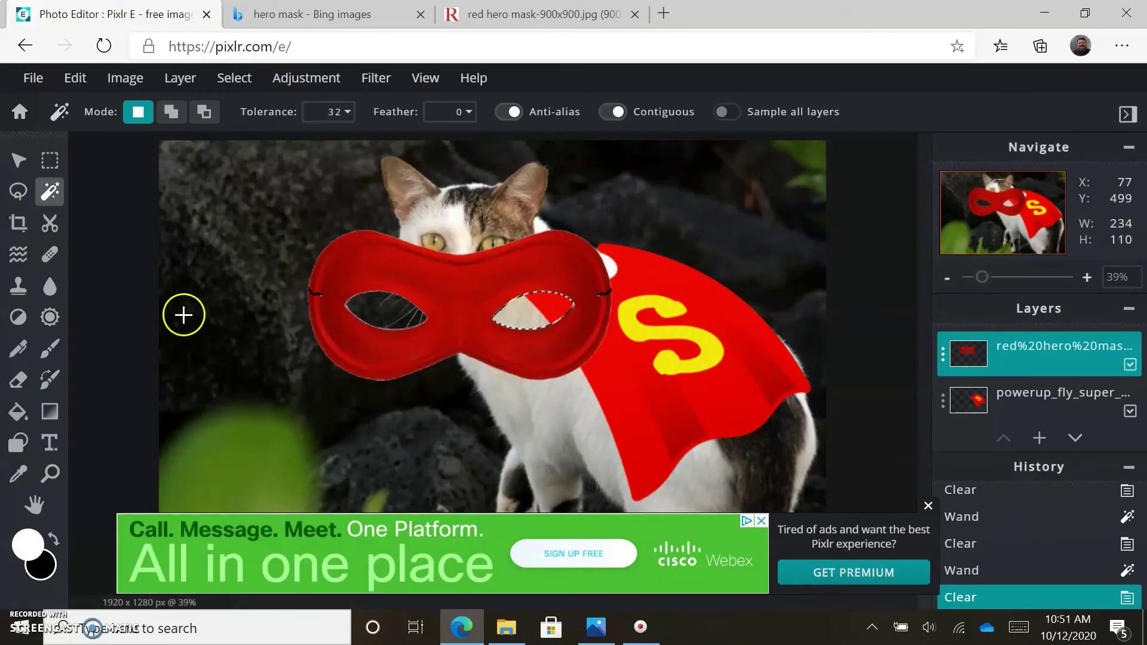
Step: Shift the leftover selection outline, then deselect everything with Ctrl+D
click(20, 159)
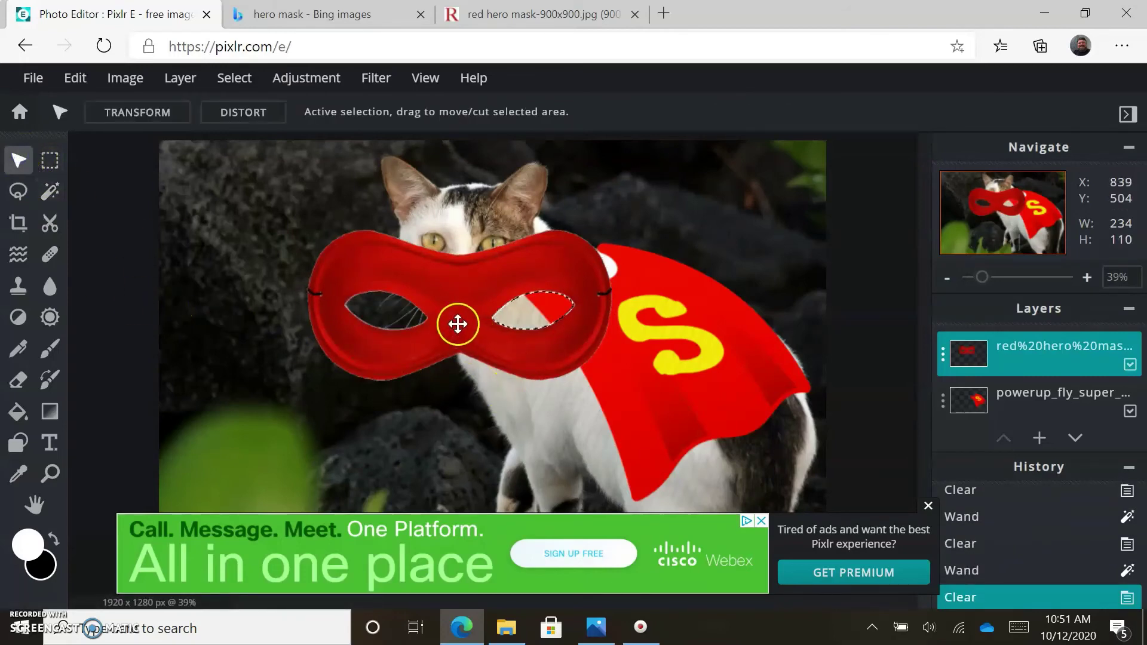
drag(458, 323, 475, 241)
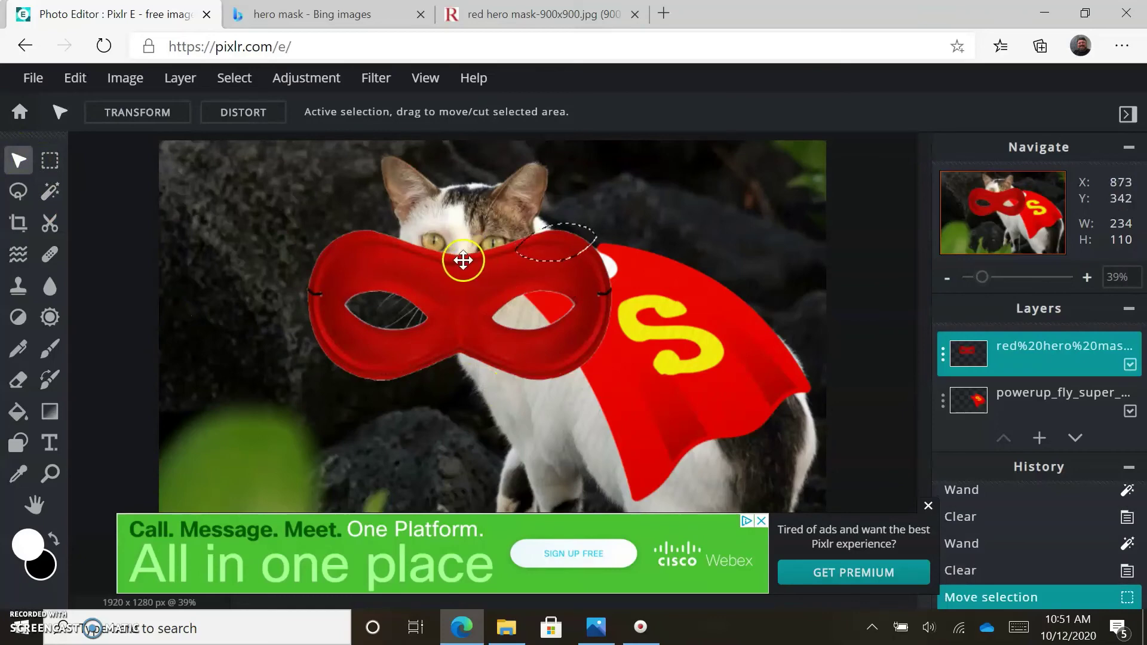
click(235, 79)
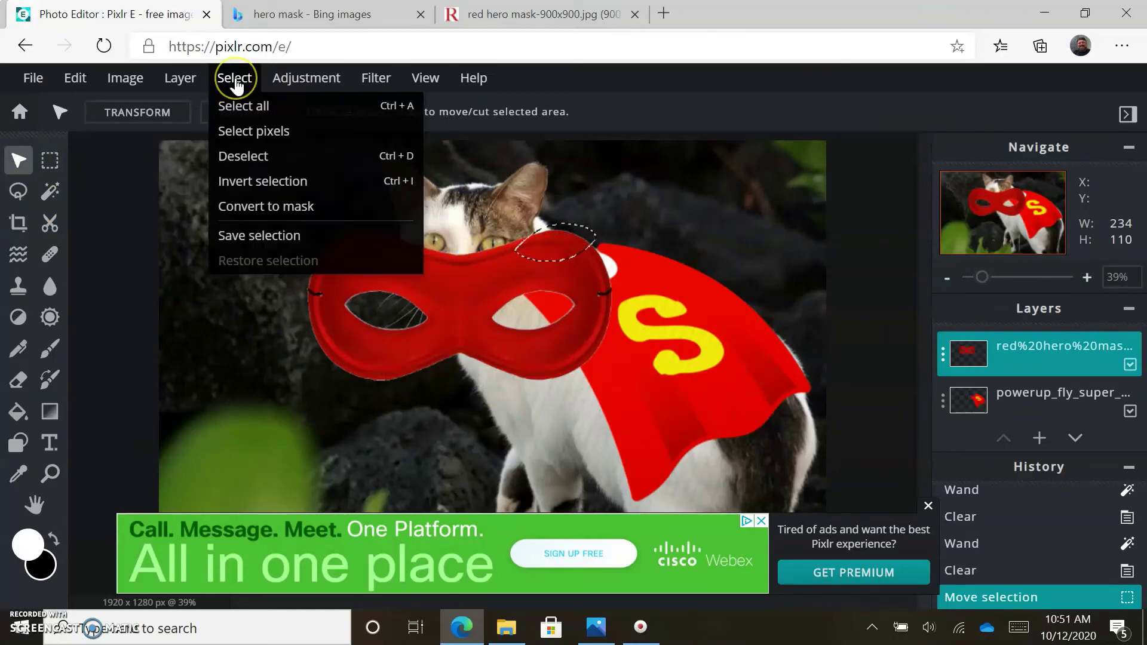
click(539, 127)
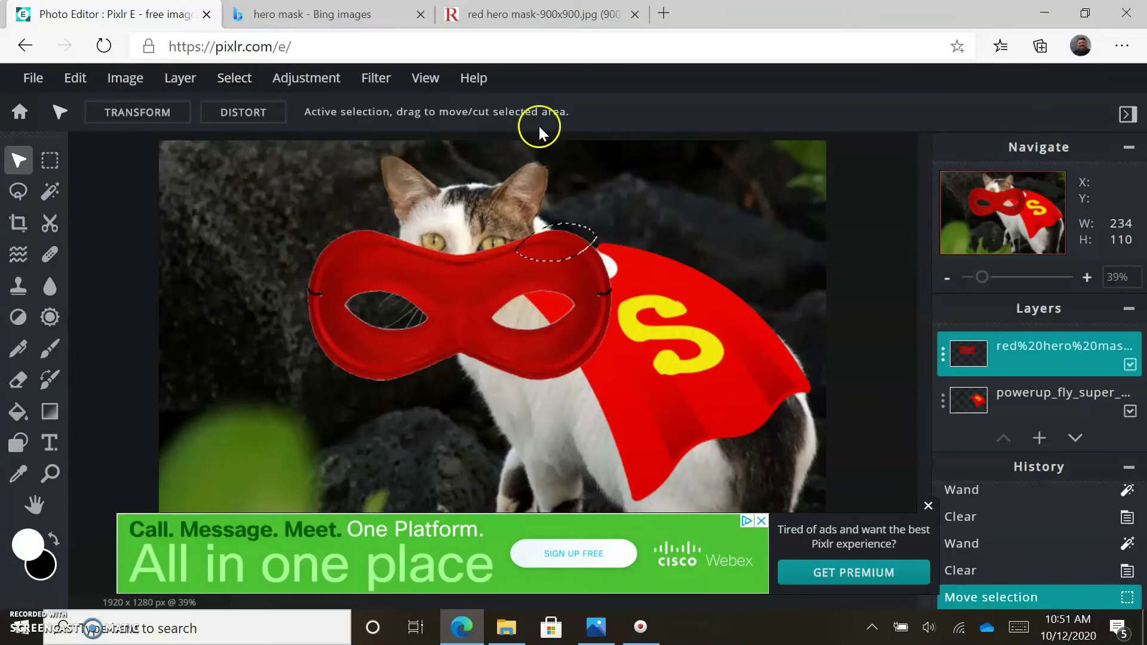
key(ctrl+d)
Step: Move the red hero mask onto the cat's face and shrink it to about 442 × 217 over the eyes
click(419, 356)
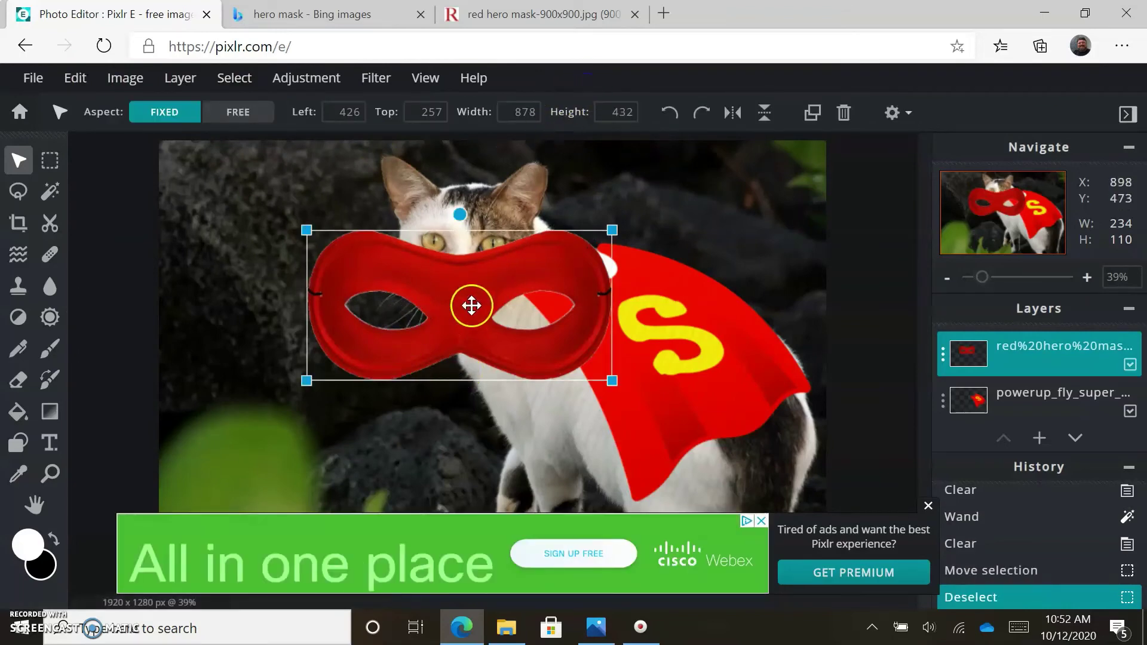
drag(461, 302, 478, 254)
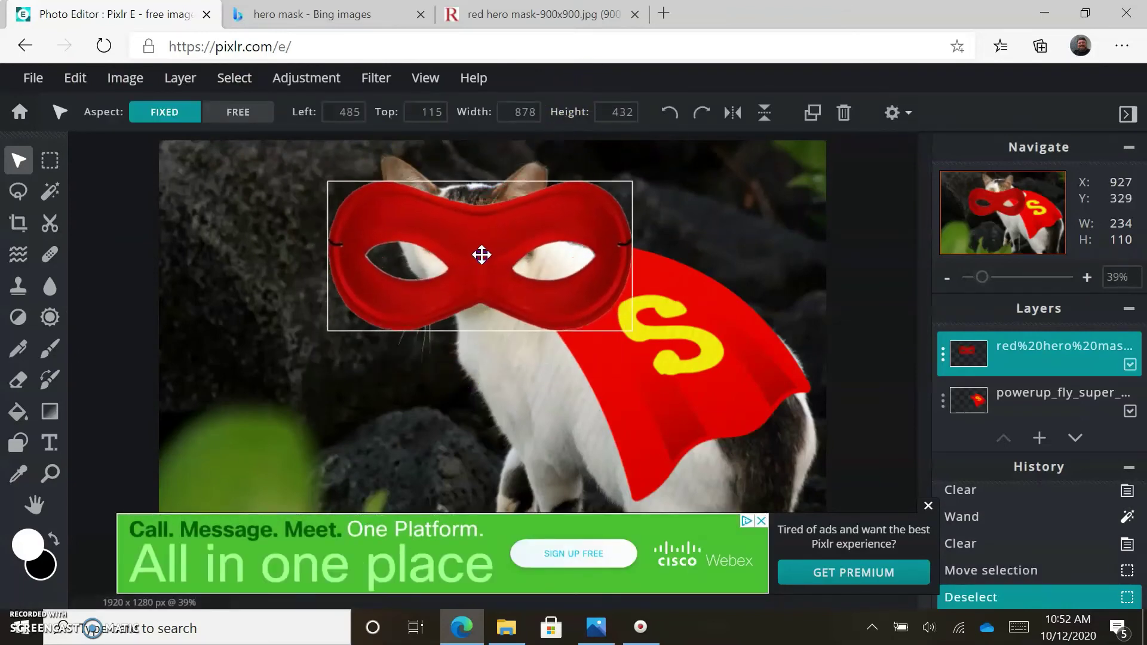
click(338, 212)
drag(324, 180, 426, 236)
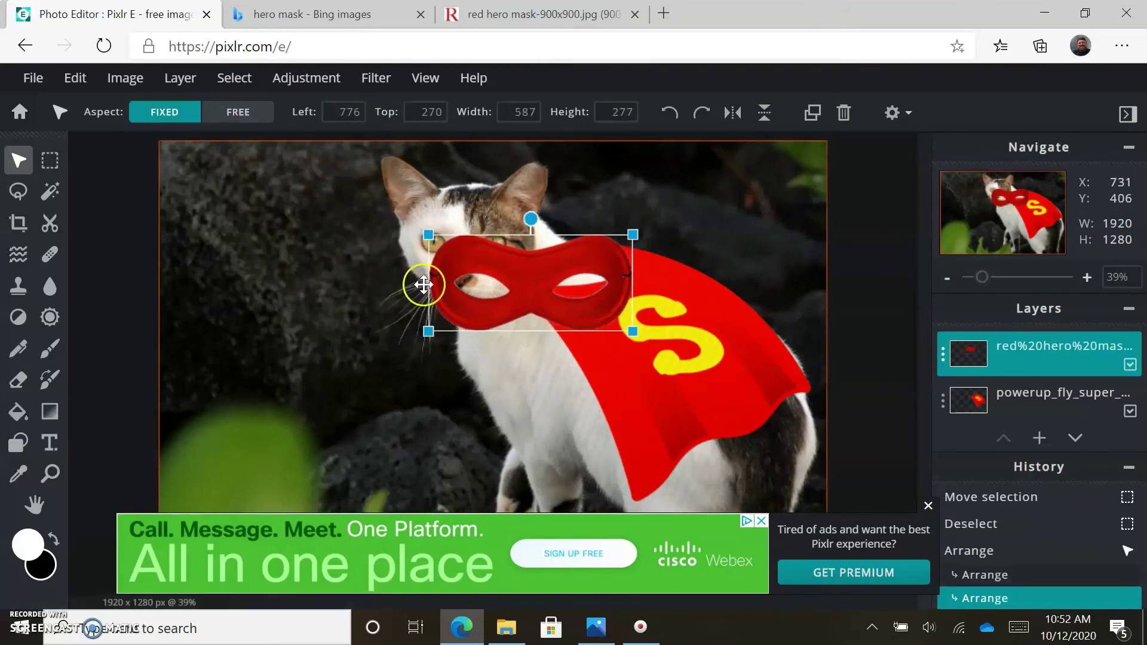
drag(526, 286, 473, 241)
drag(367, 189, 403, 202)
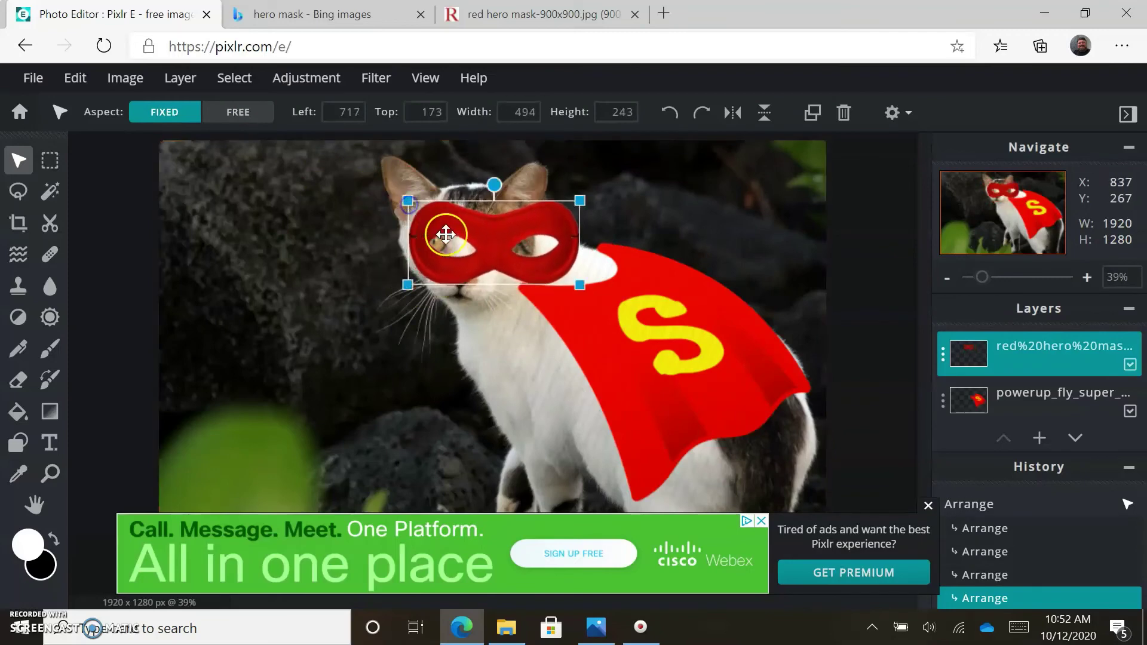
drag(450, 233, 453, 237)
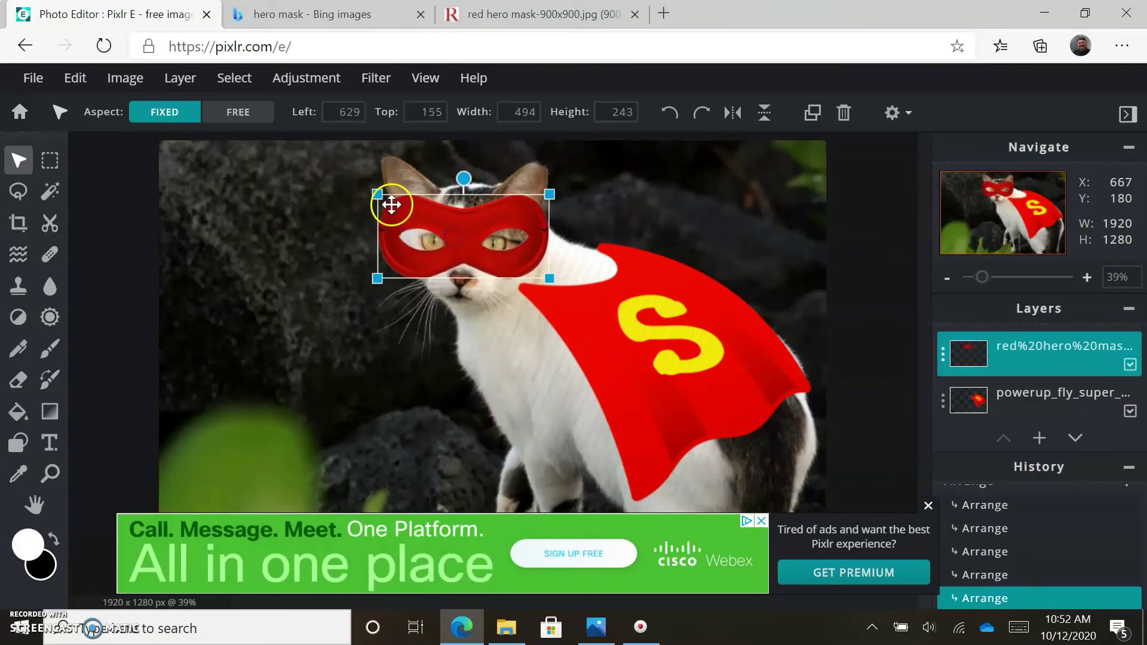
drag(377, 195, 457, 236)
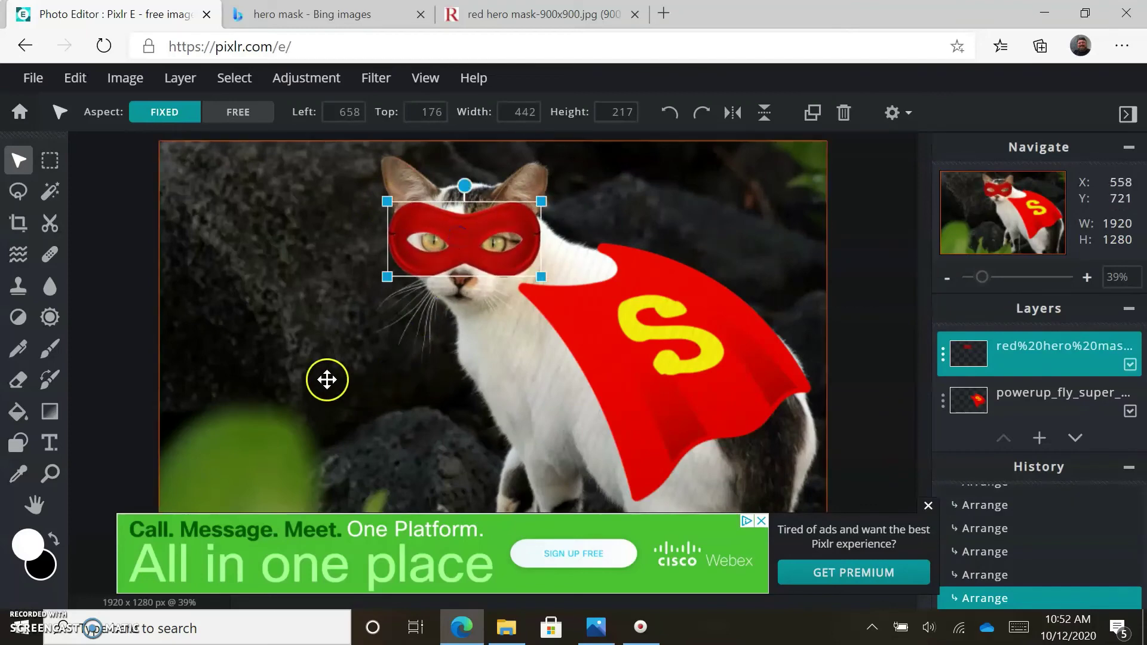
click(32, 146)
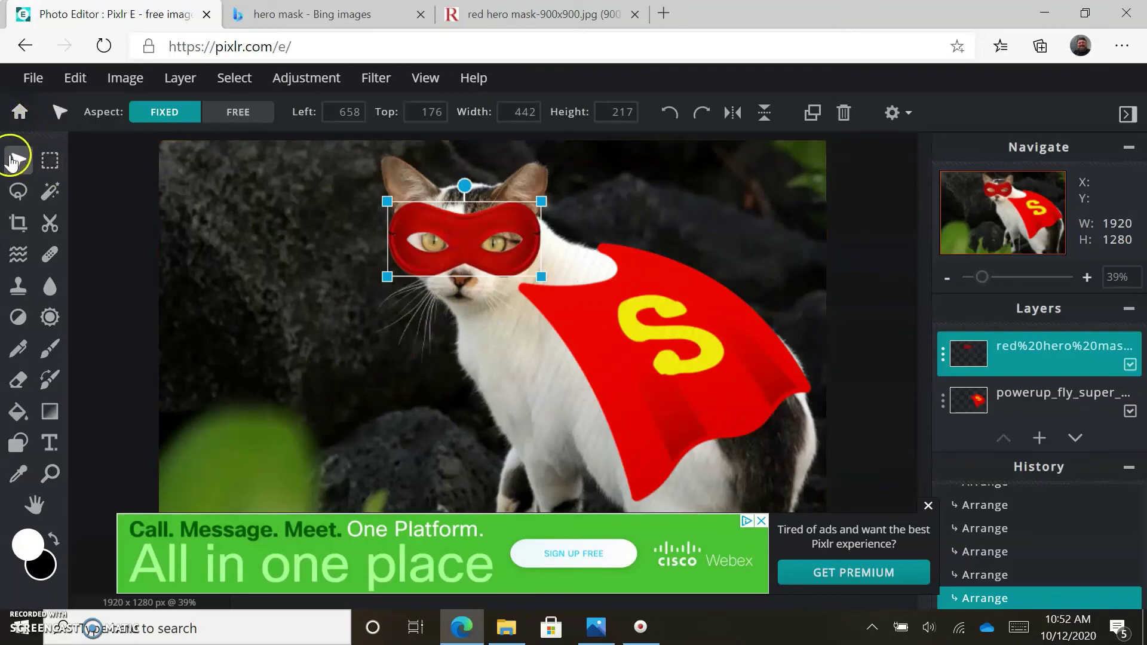
click(18, 223)
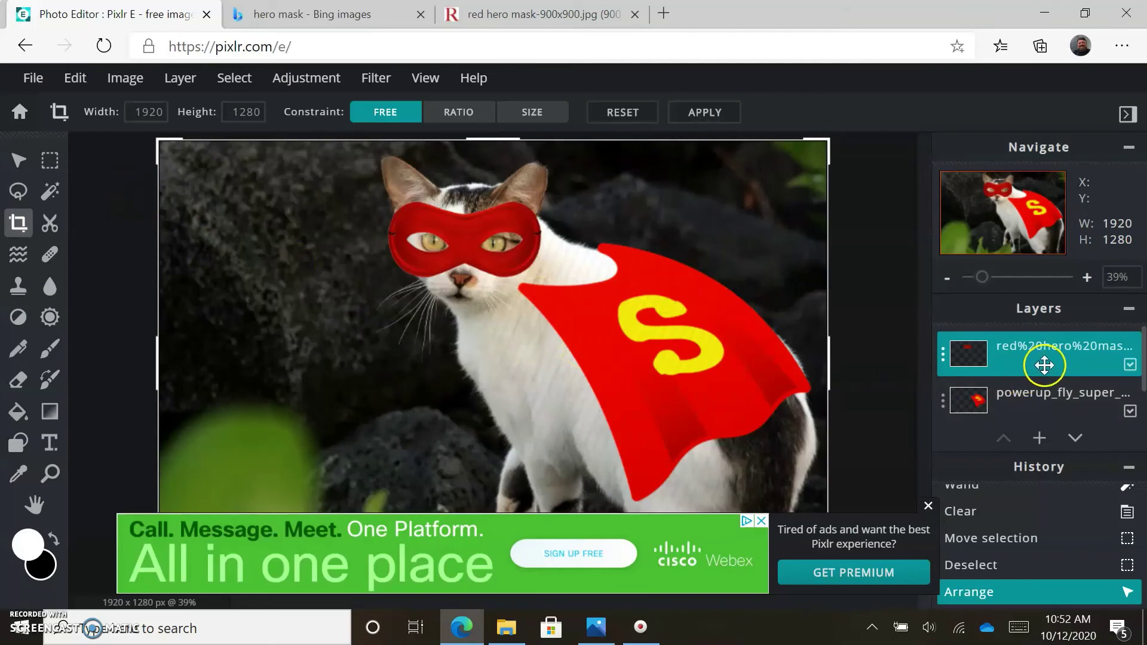
Step: Rename the hero mask layer to 'mask'
click(943, 357)
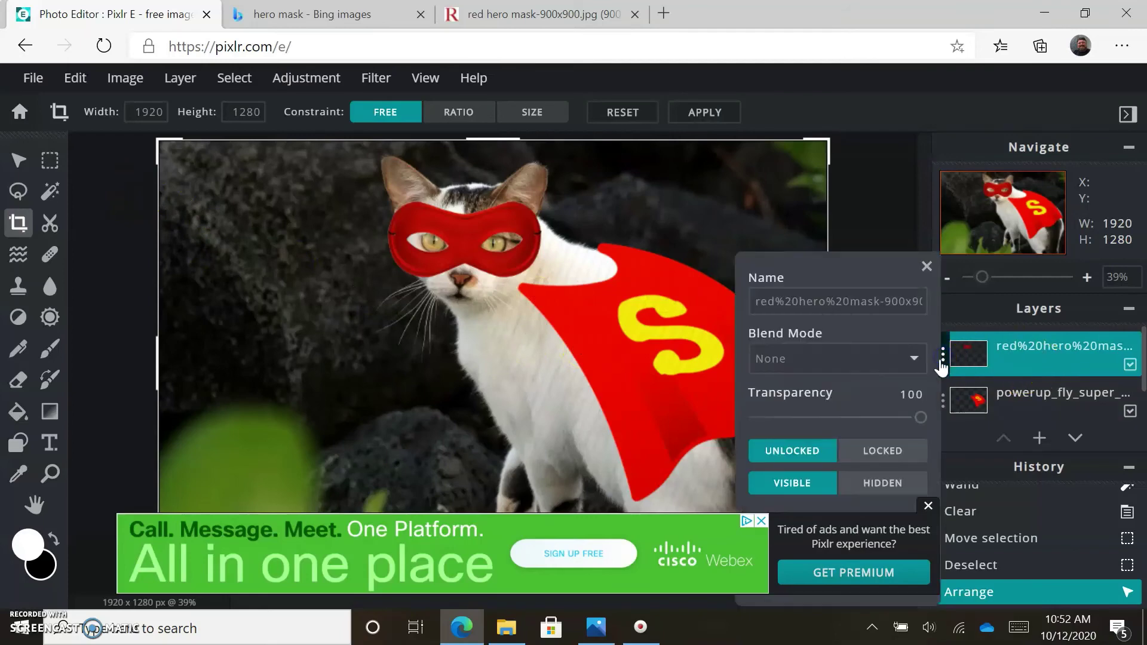
triple_click(817, 302)
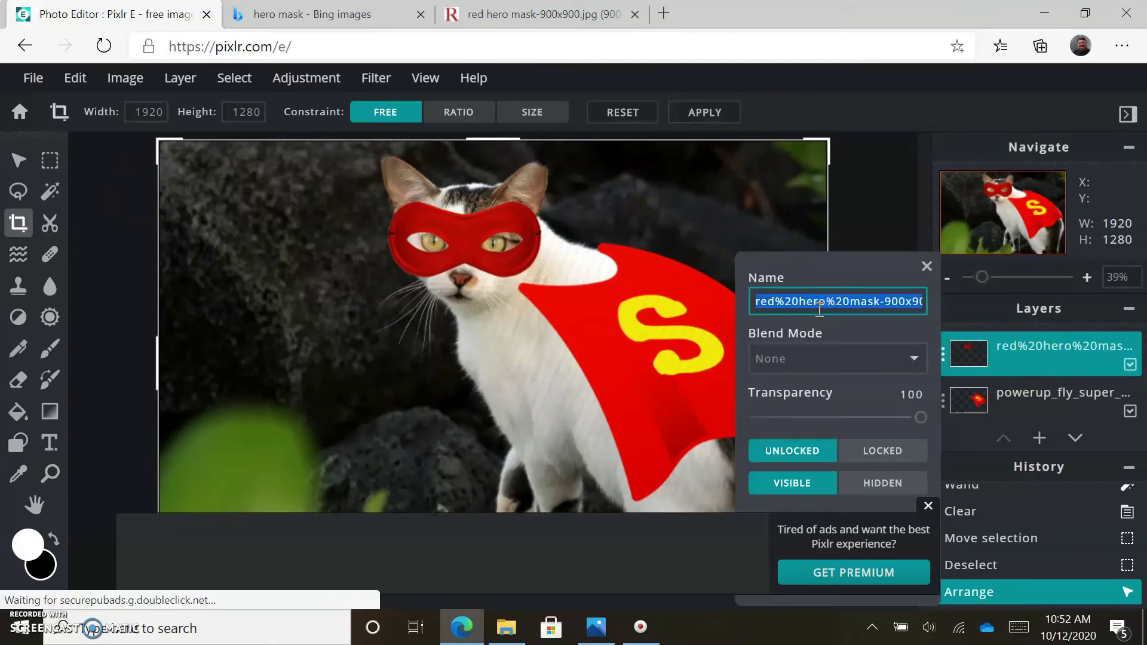
text(mask)
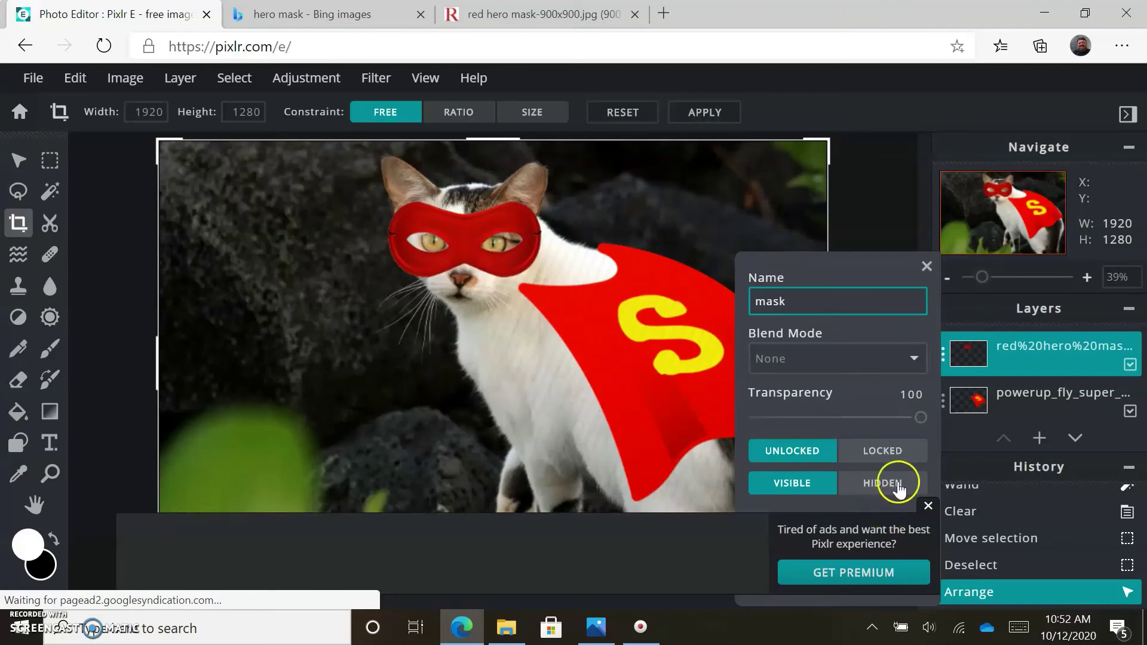
click(1041, 405)
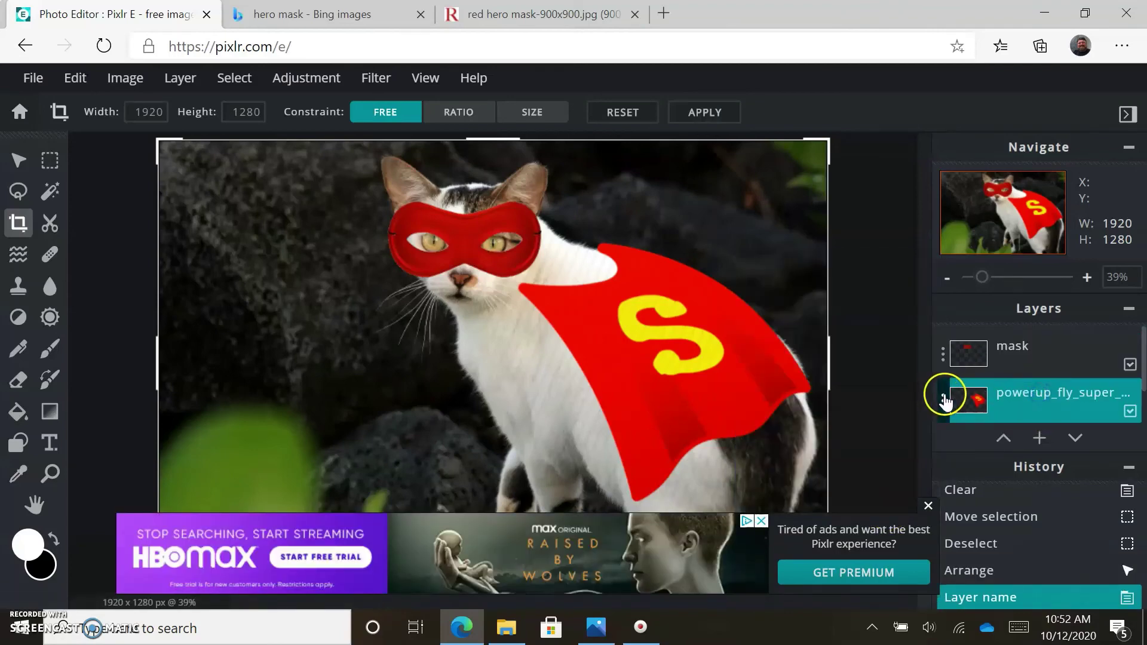
Step: Rename the powerup cape layer to 'cape' and close the layer settings
click(943, 399)
click(837, 304)
triple_click(837, 303)
text(c)
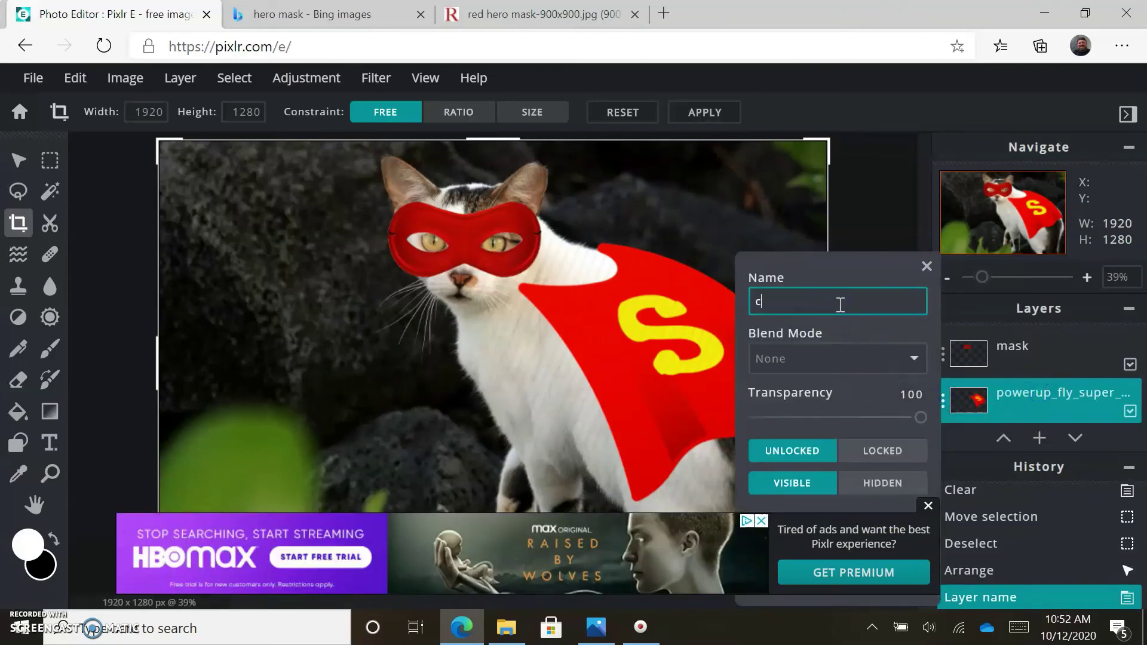
text(ape)
click(1039, 406)
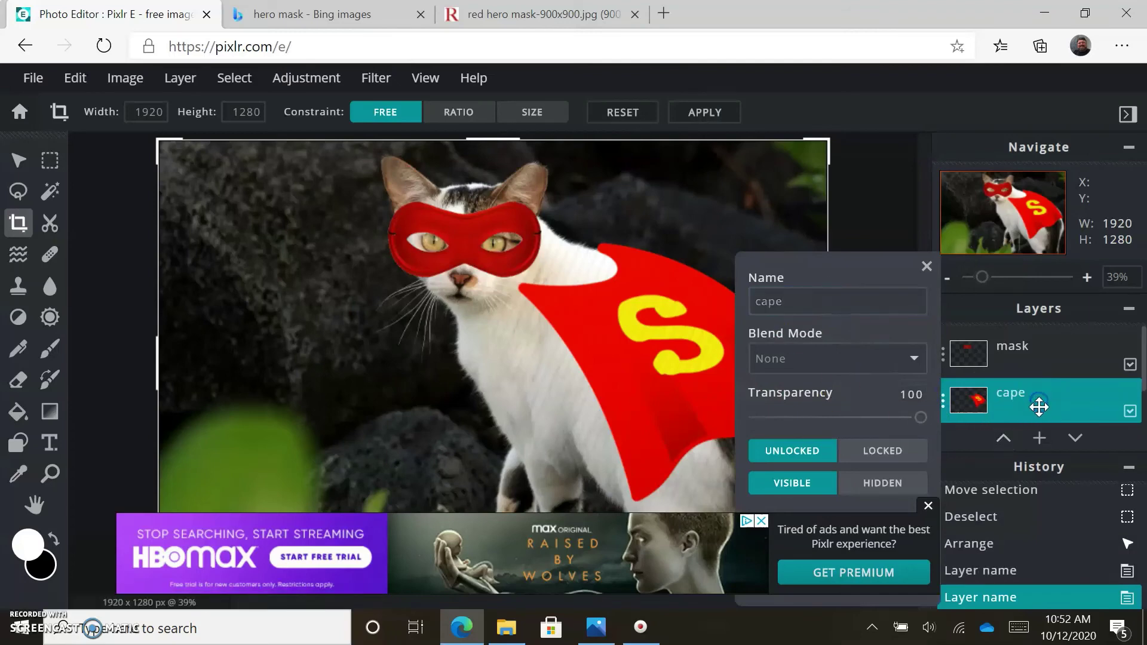
scroll(1038, 408, down, 1)
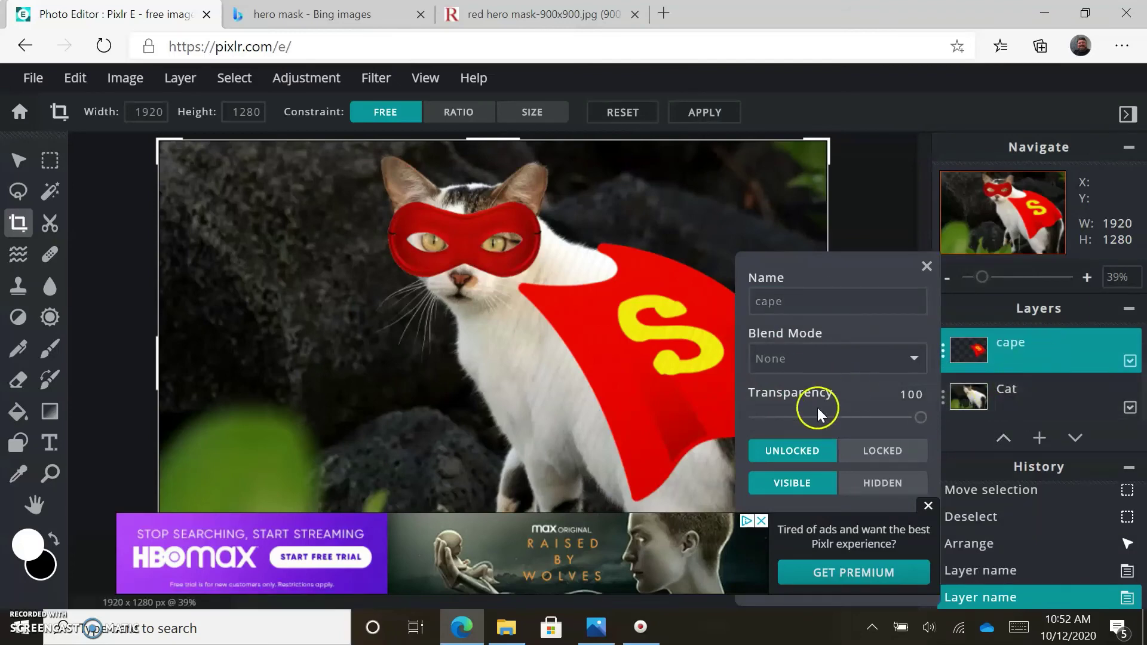
click(928, 265)
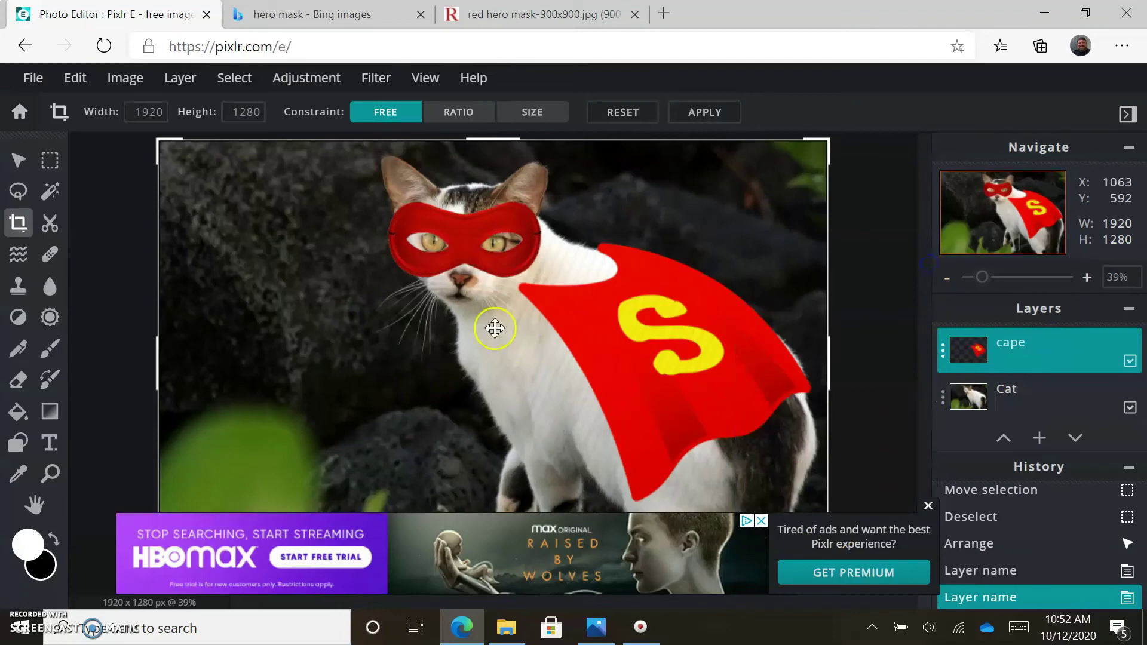
Step: Download the composite as a layered PXD file named firstname.lastname_pixlr
click(33, 78)
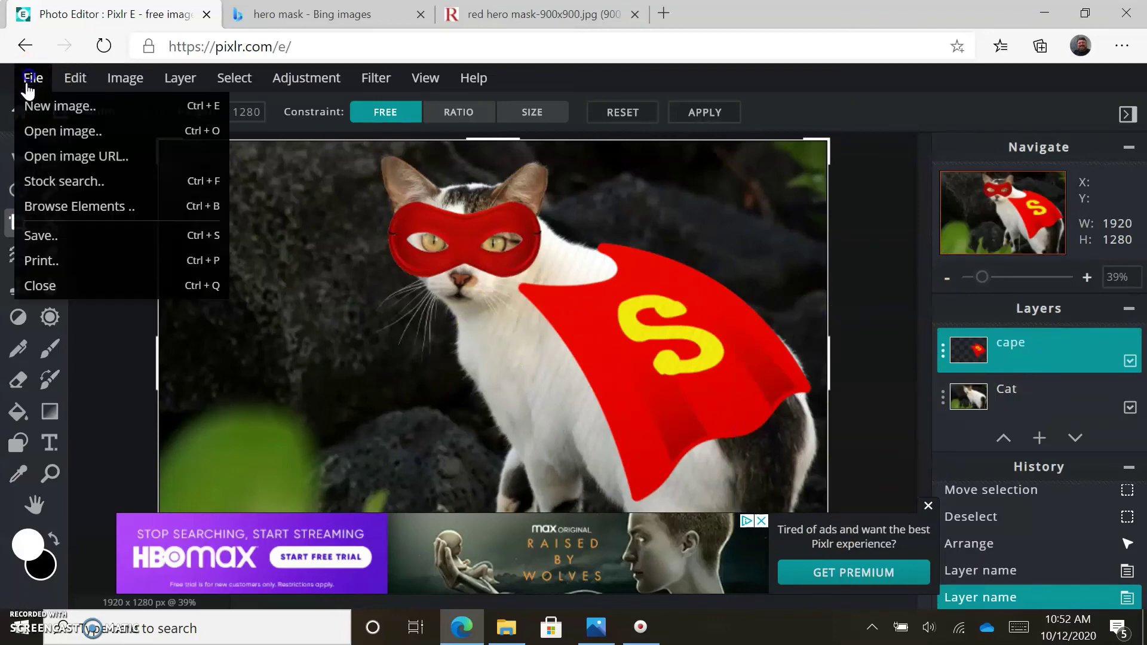
click(67, 237)
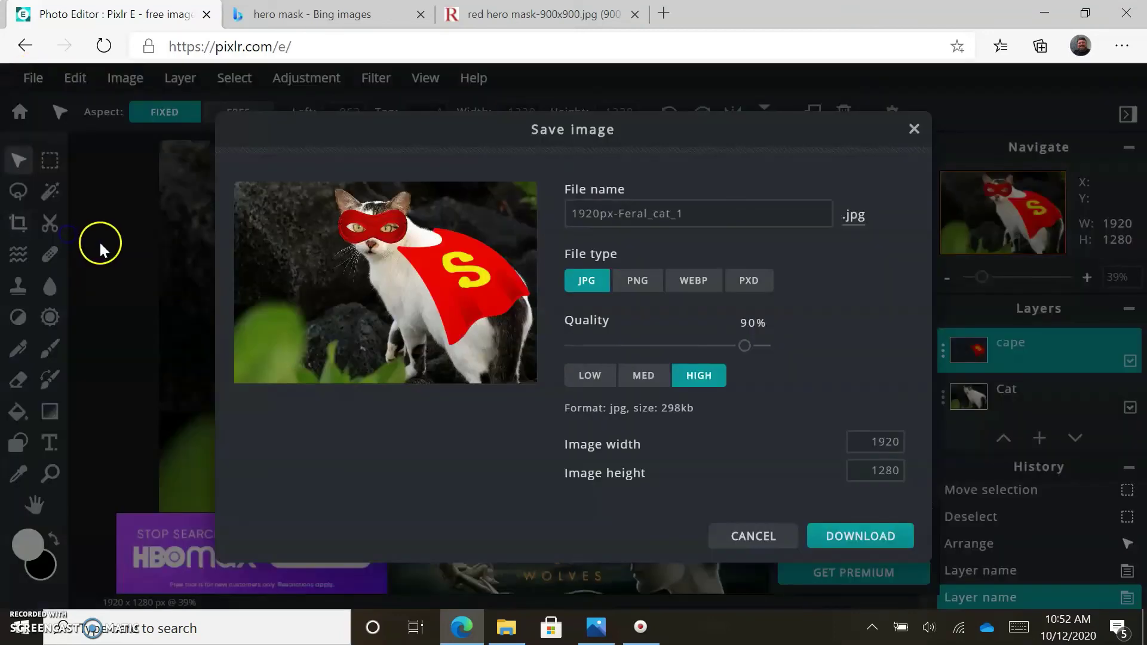
click(750, 284)
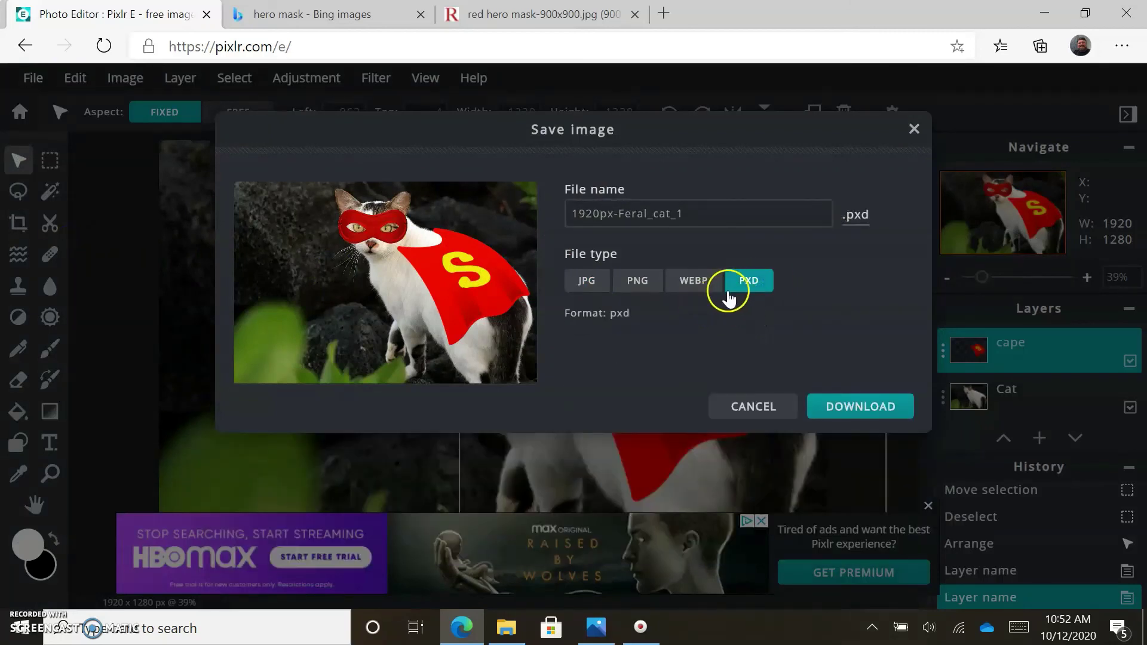
click(698, 218)
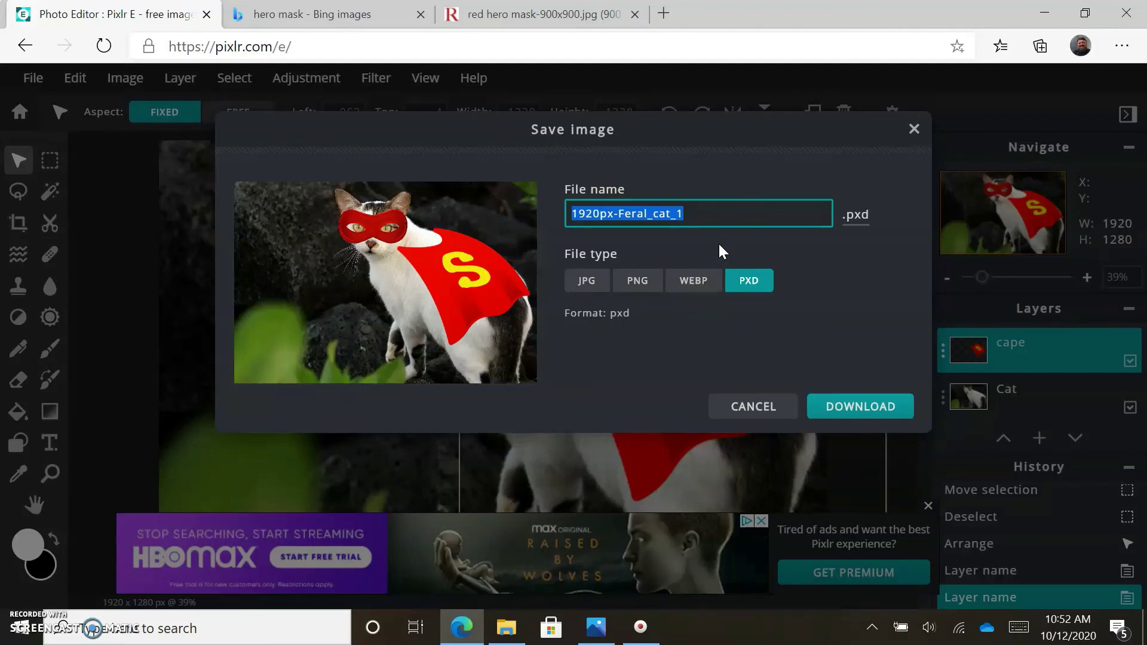
text(firstname)
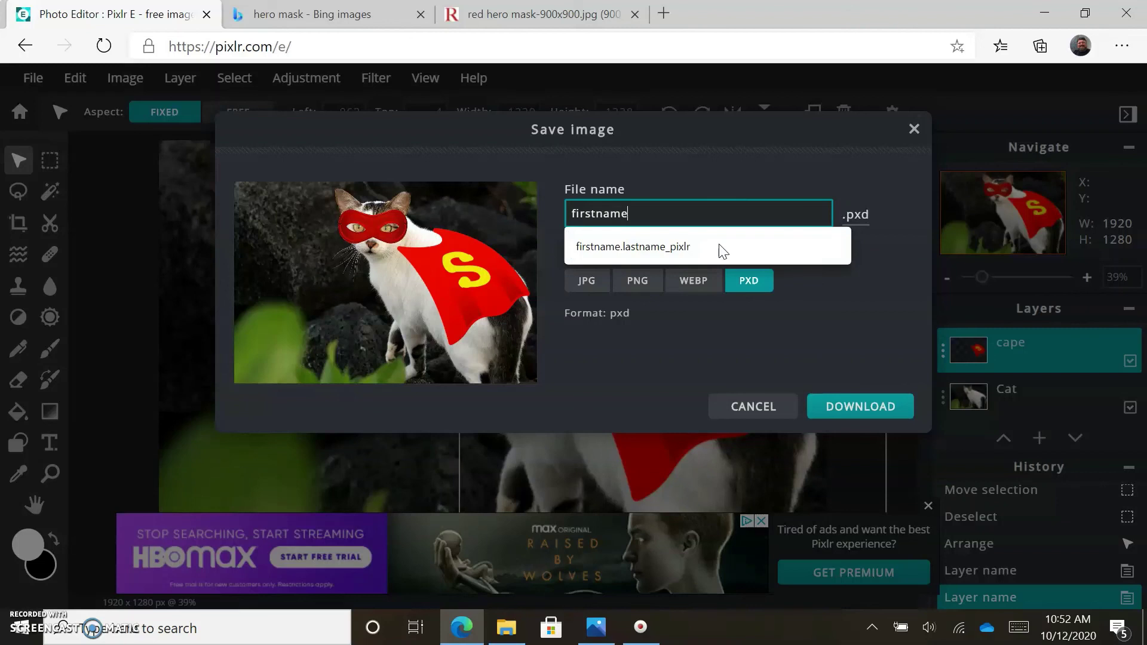
text(.lastname_pixl)
click(718, 245)
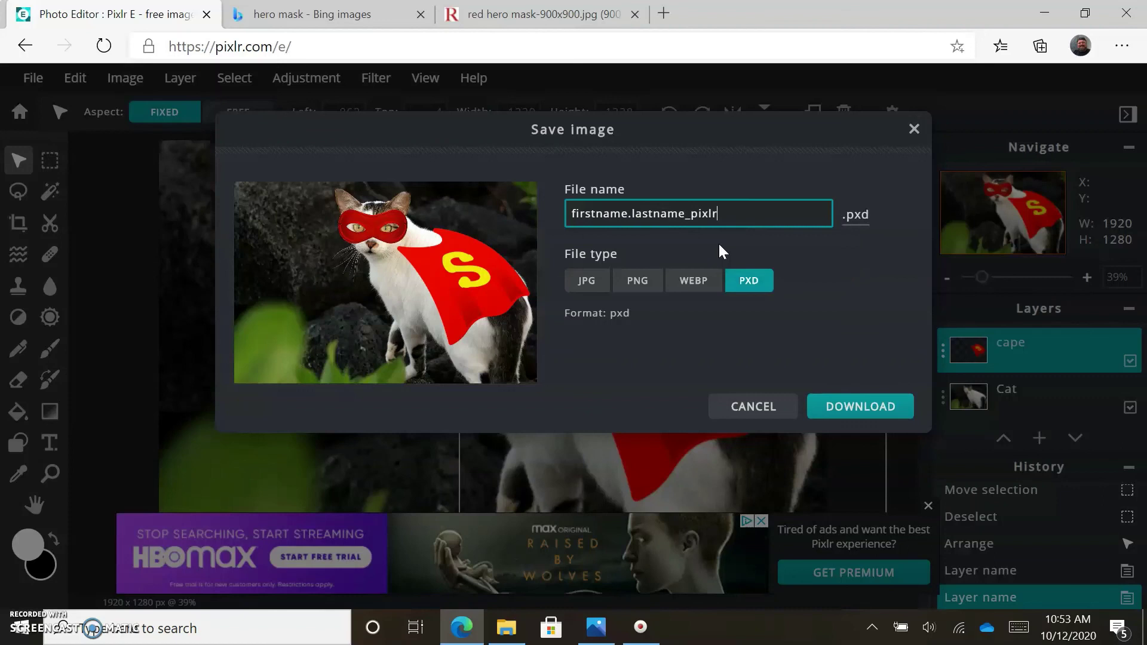
click(867, 412)
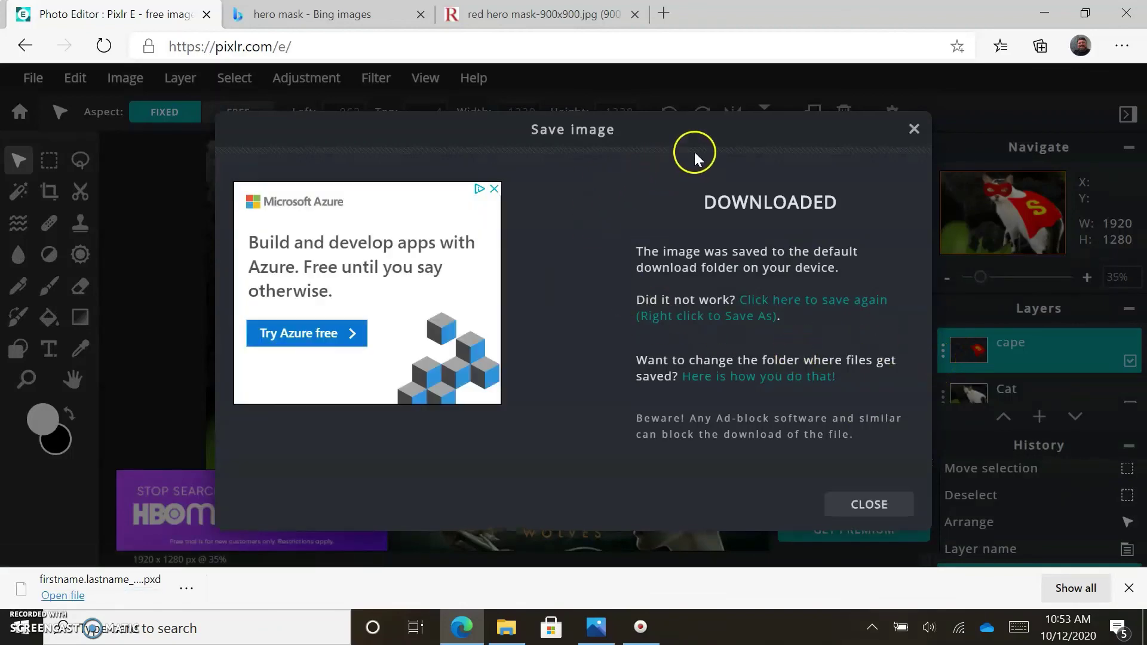
Step: Dismiss the download confirmation and the ad banner at the bottom of the canvas
click(884, 508)
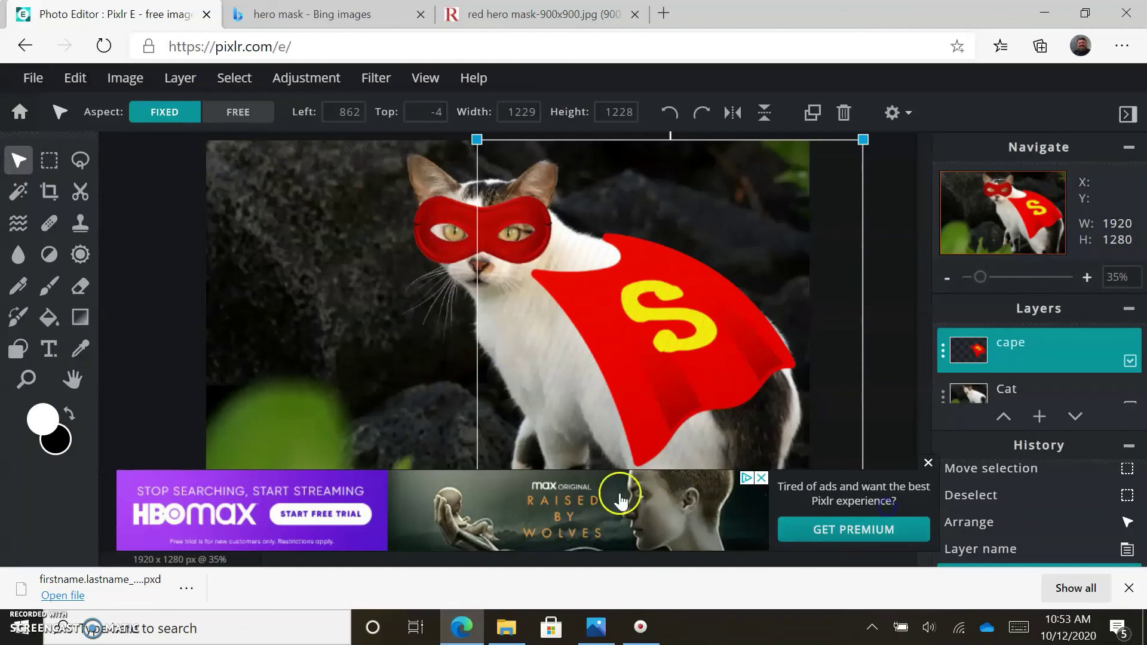
click(928, 463)
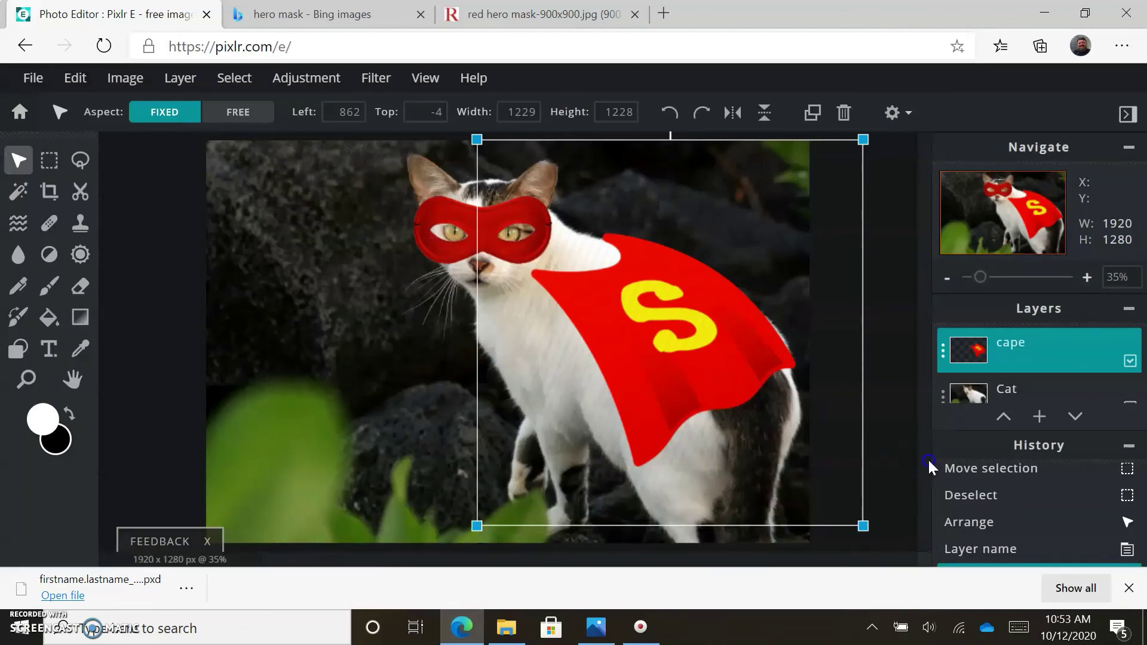